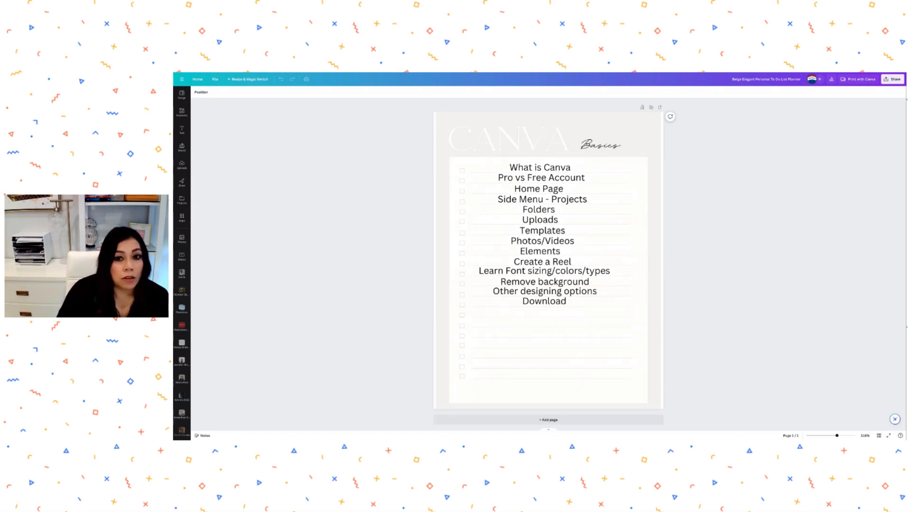
- Leave the Canva Basics planner design and go back to the Canva home page
left_click(198, 79)
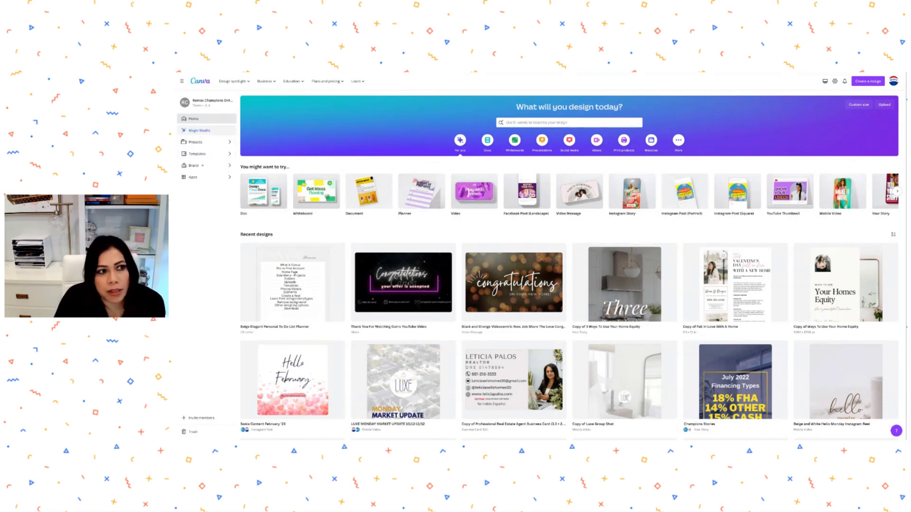
- Browse the Magic Studio AI tools page, then go to the Projects overview
left_click(197, 130)
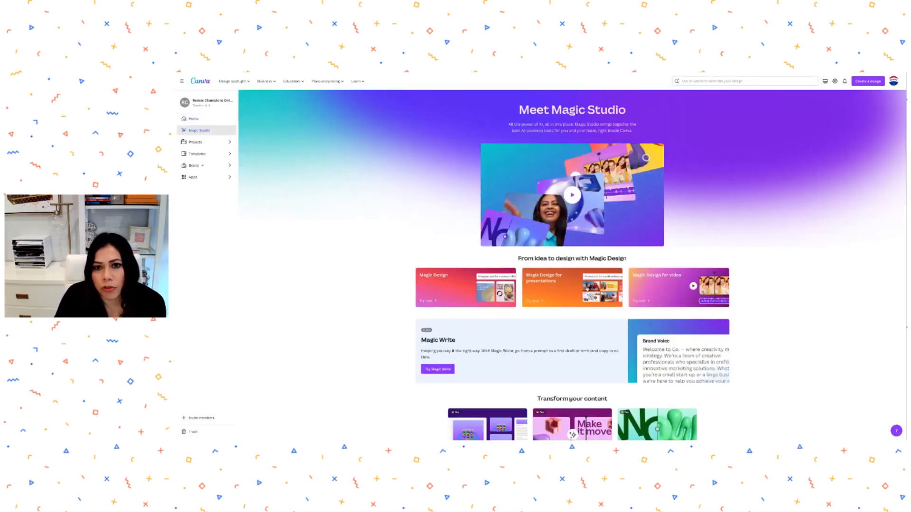
scroll(572, 258, "down", 1)
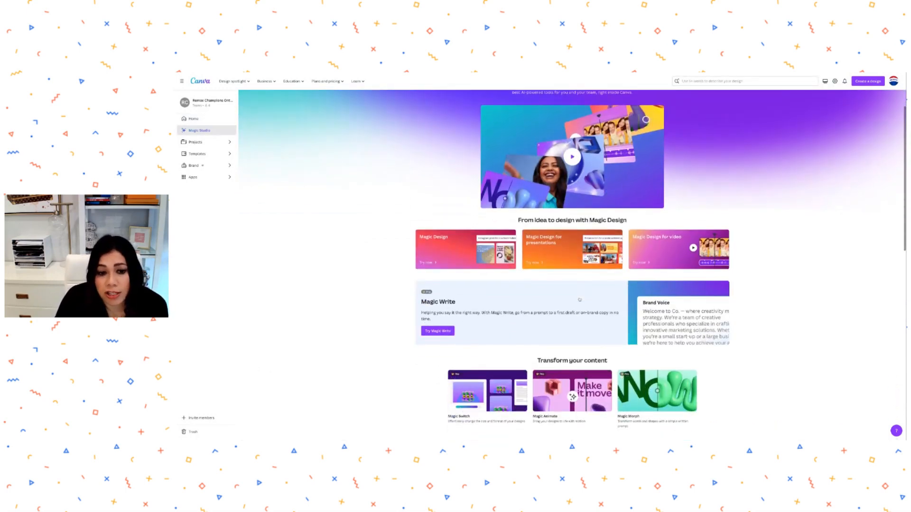
scroll(573, 258, "down", 1)
scroll(572, 259, "up", 1)
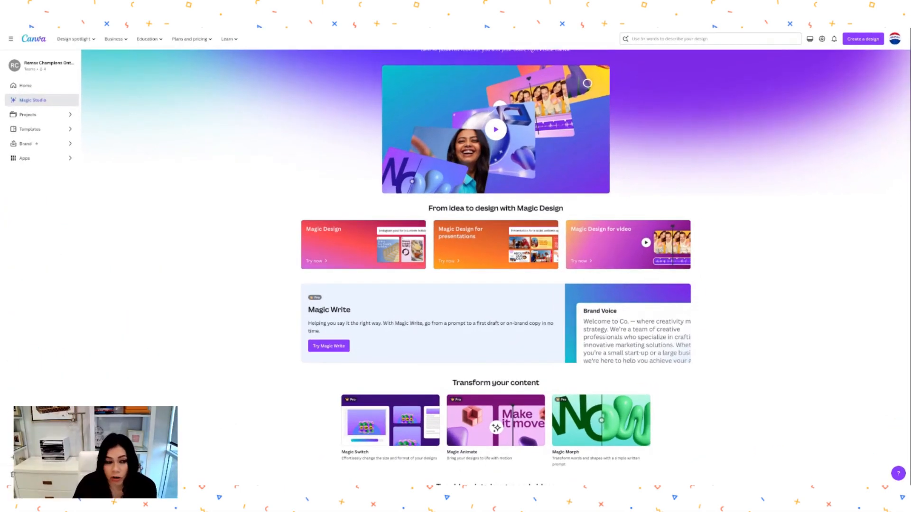
left_click(29, 115)
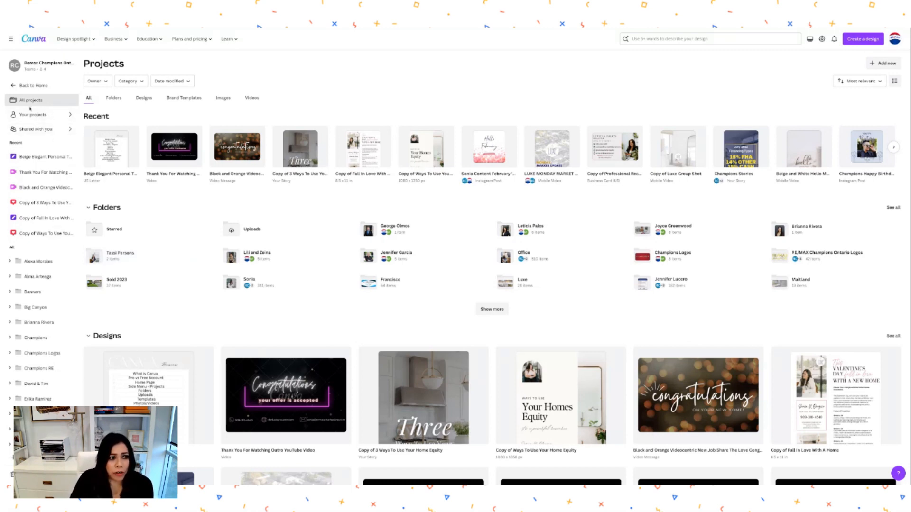
- Filter Projects to your own designs, return to all projects, then go Home and on to Templates
left_click(40, 116)
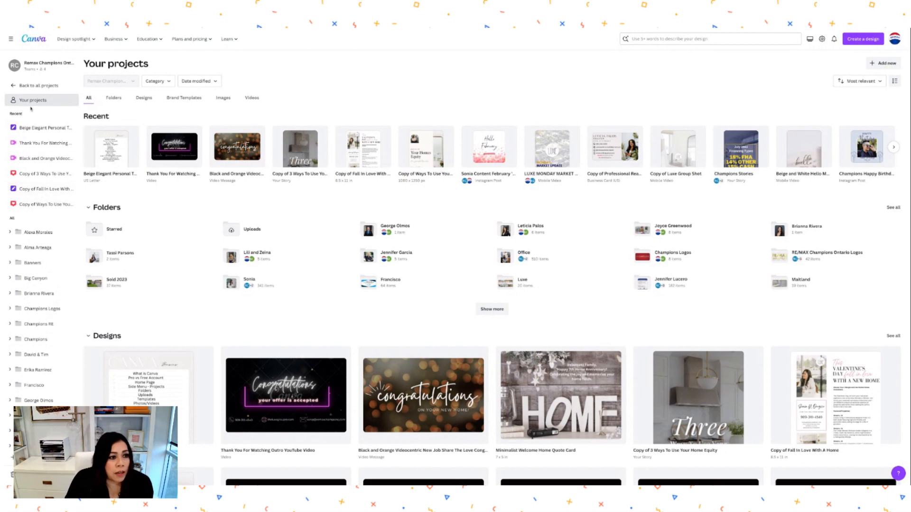
left_click(33, 85)
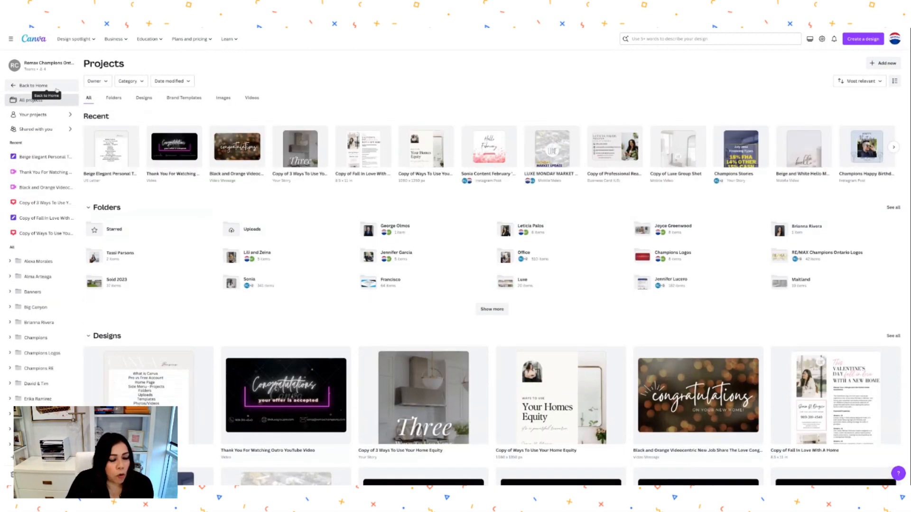
left_click(24, 88)
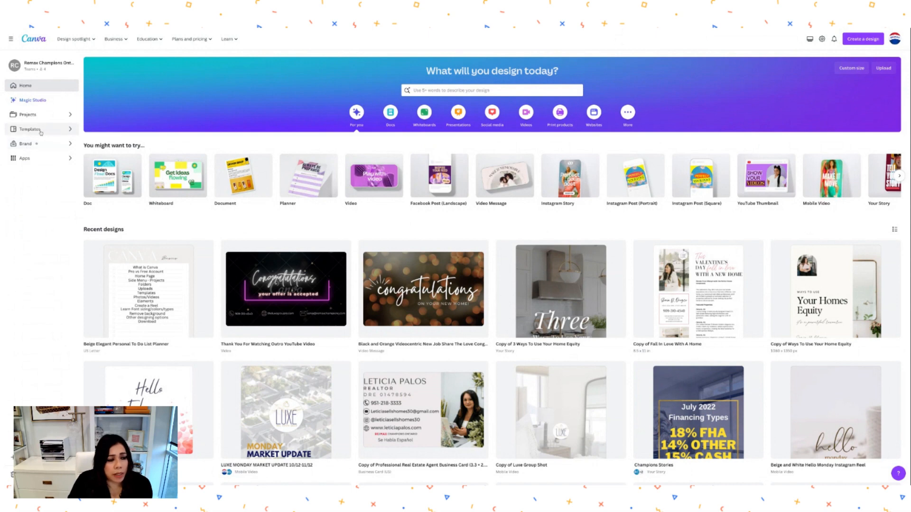
left_click(40, 130)
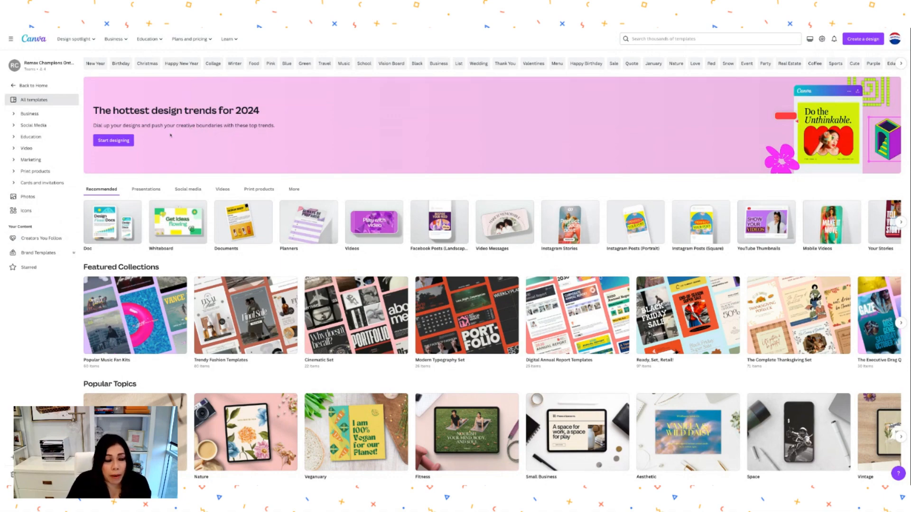
- Leave the Templates gallery and return to the Canva home page
left_click(30, 87)
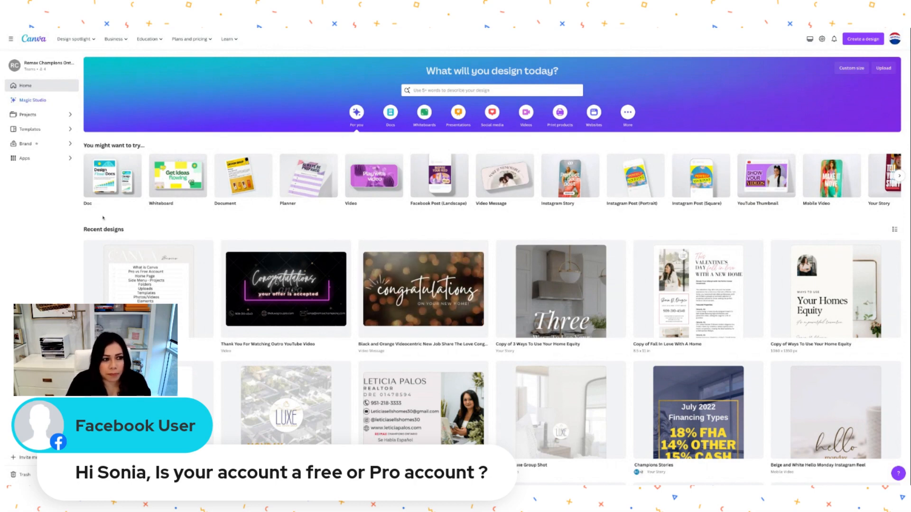
left_click(24, 159)
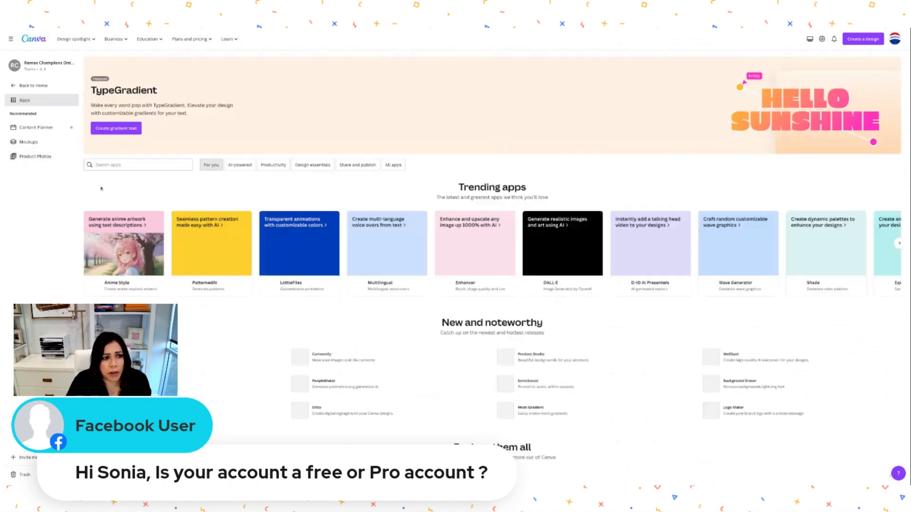
scroll(240, 308, "down", 3)
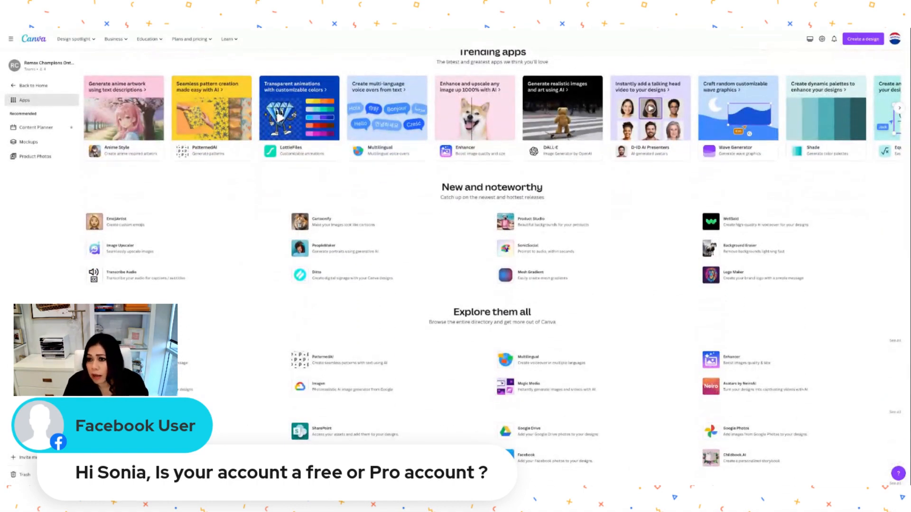
scroll(185, 309, "down", 1)
scroll(185, 306, "down", 2)
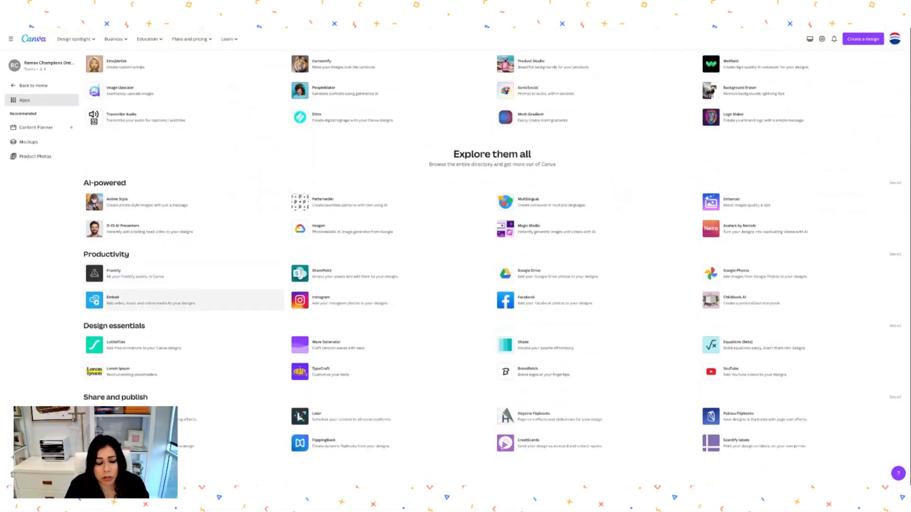
scroll(281, 386, "up", 2)
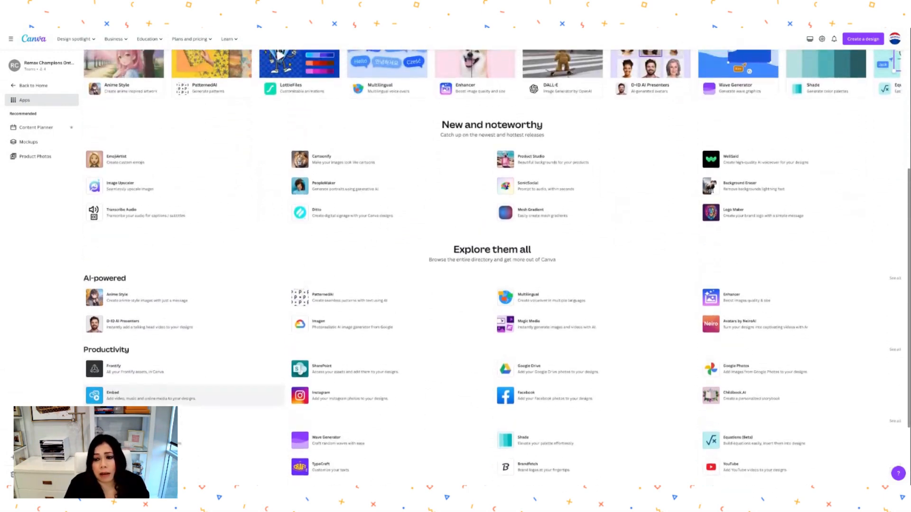
scroll(282, 387, "up", 1)
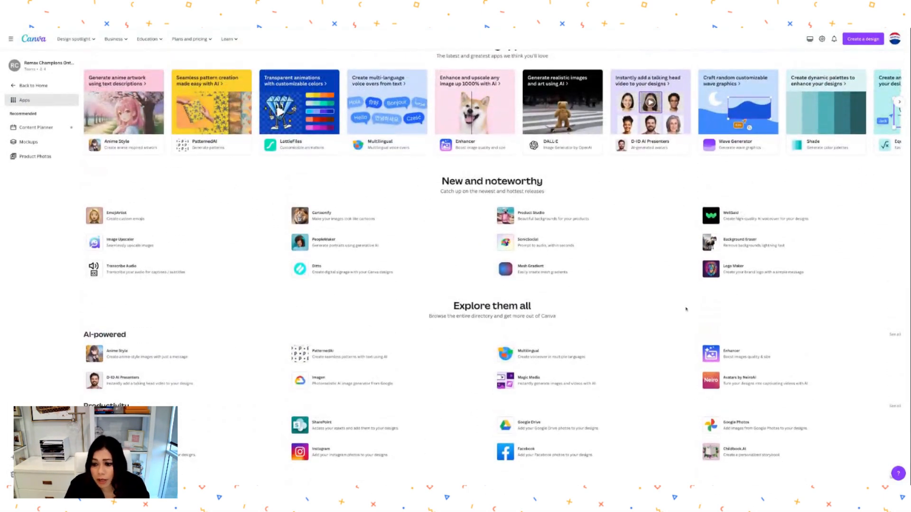
scroll(542, 271, "down", 3)
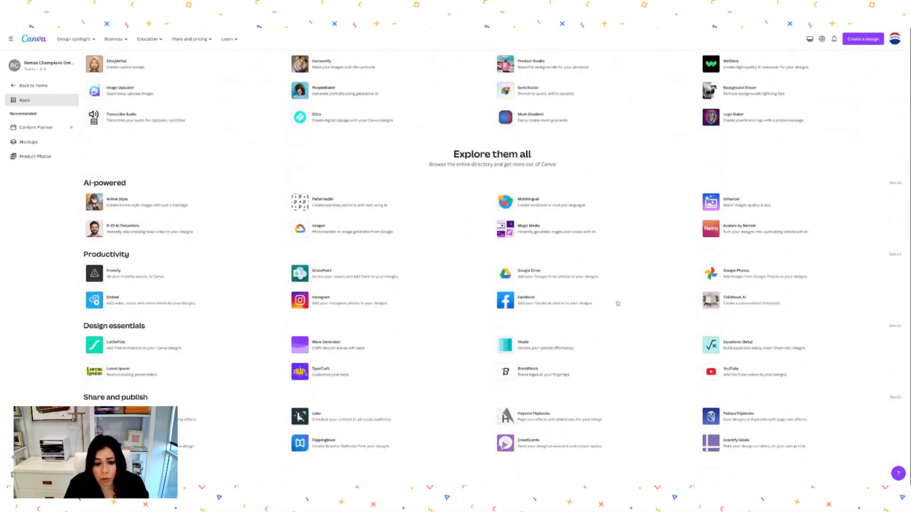
scroll(443, 338, "up", 5)
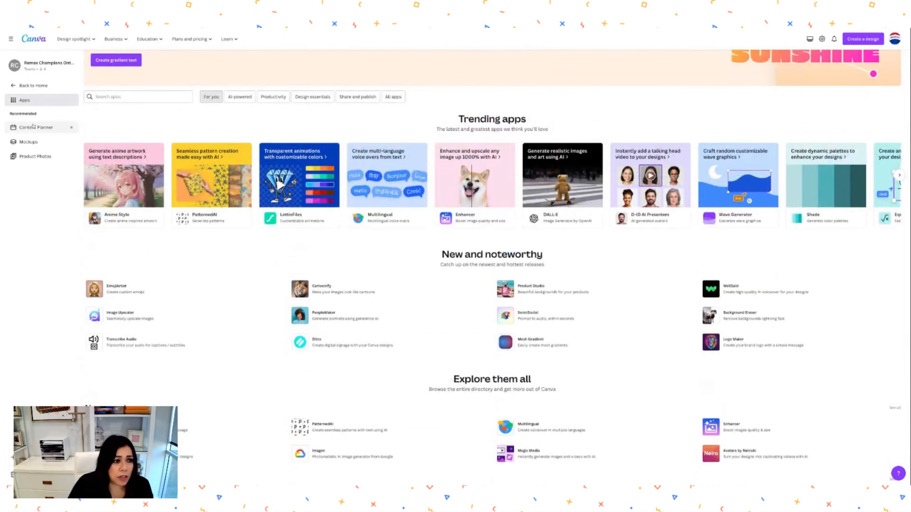
left_click(32, 85)
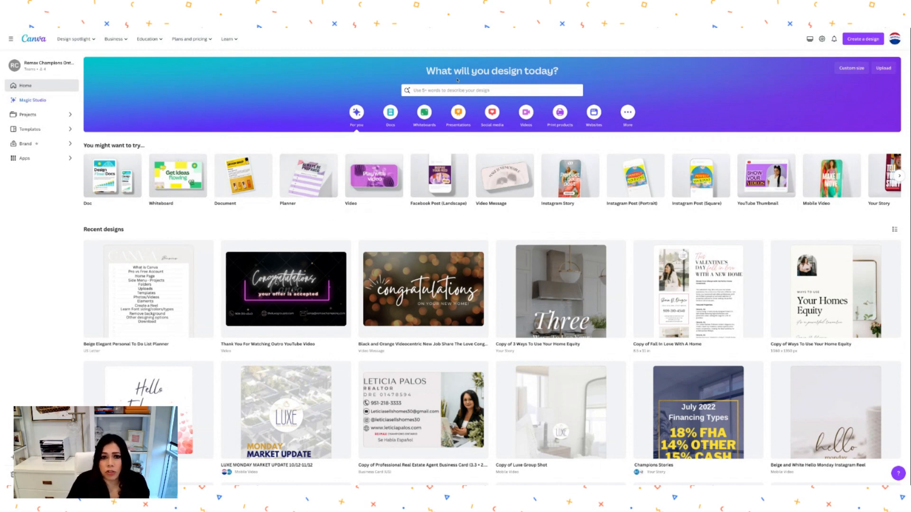
- Search Canva's templates for 'real estate open house instagram post'
left_click(444, 91)
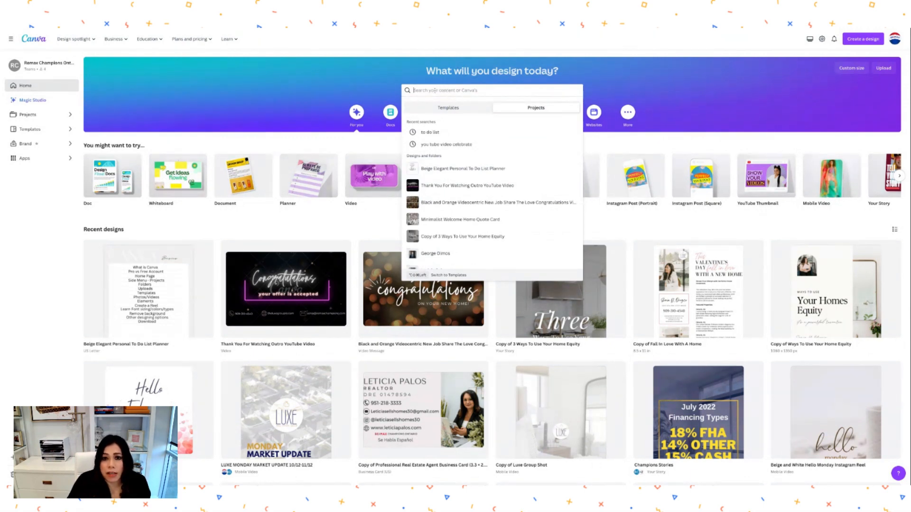
left_click(453, 110)
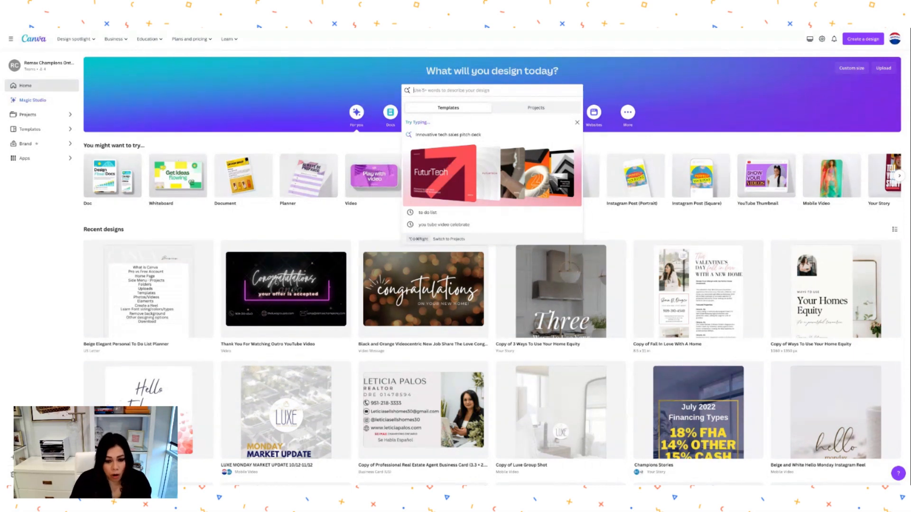
type("real estae")
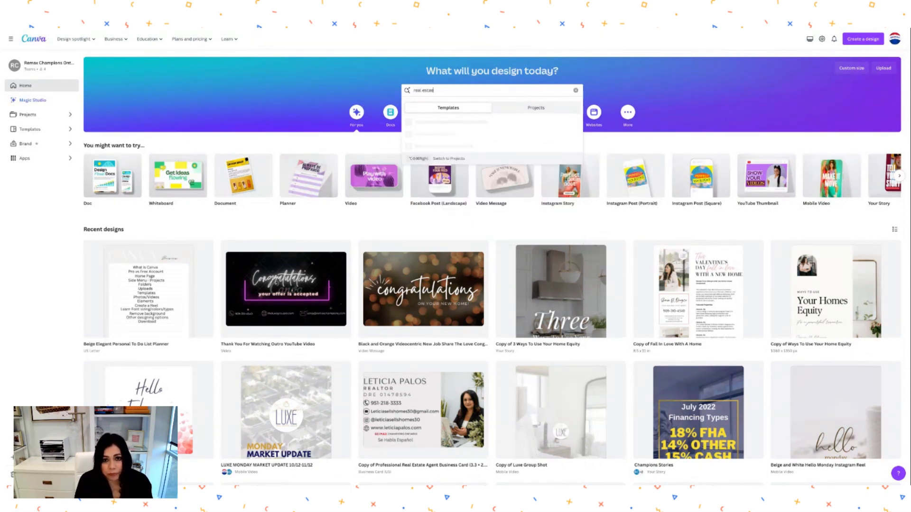
key("BackSpace")
type("te open")
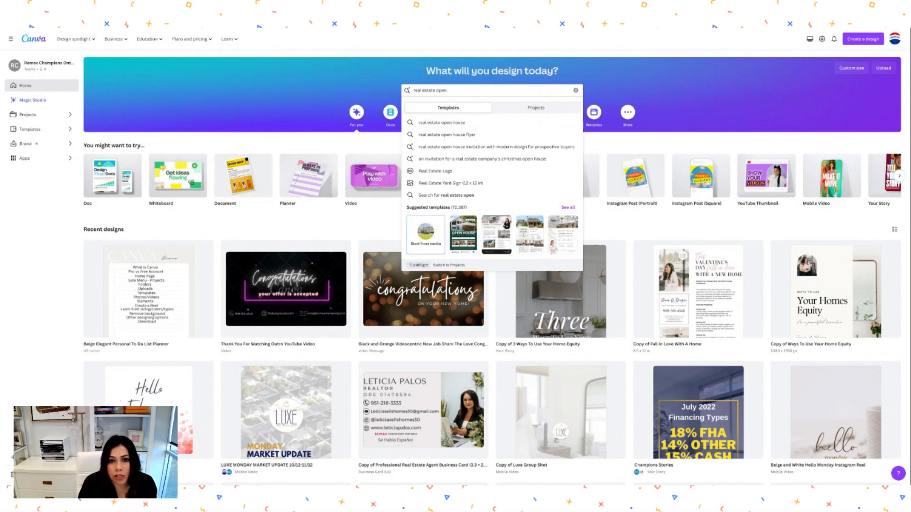
type("house")
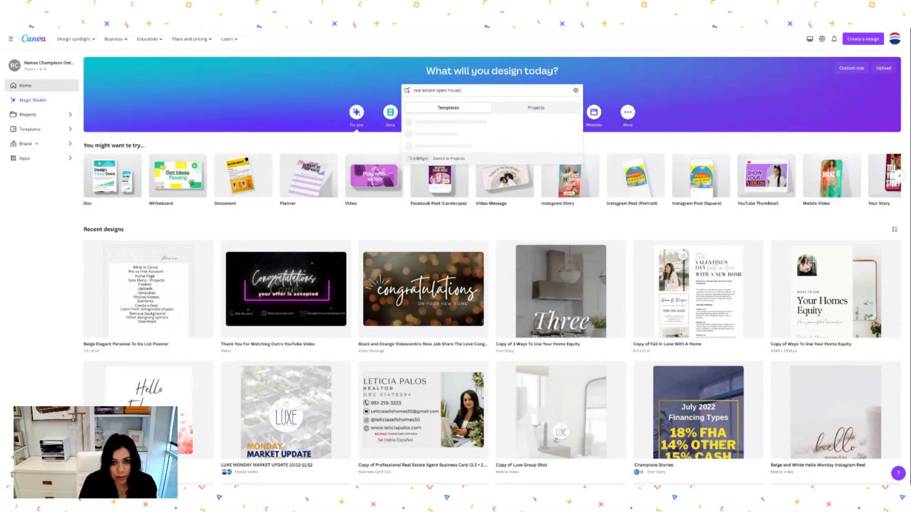
type(" in")
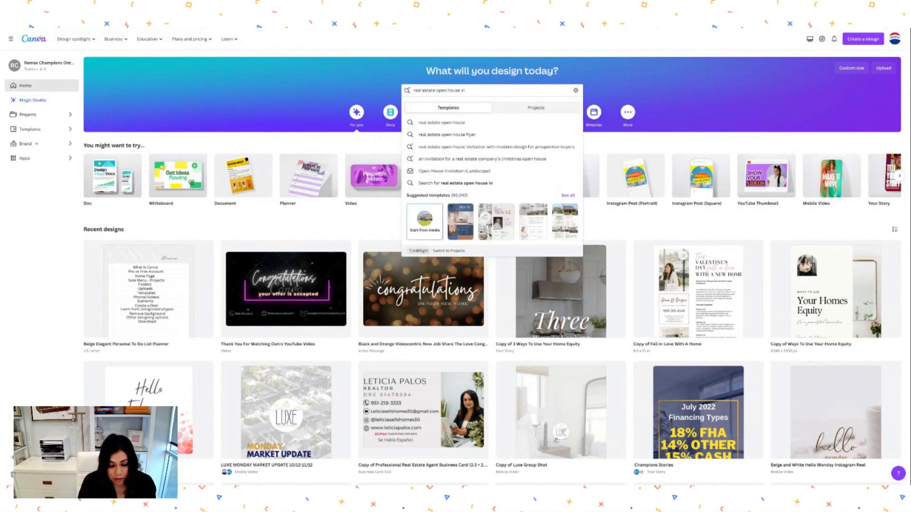
type("stagram post")
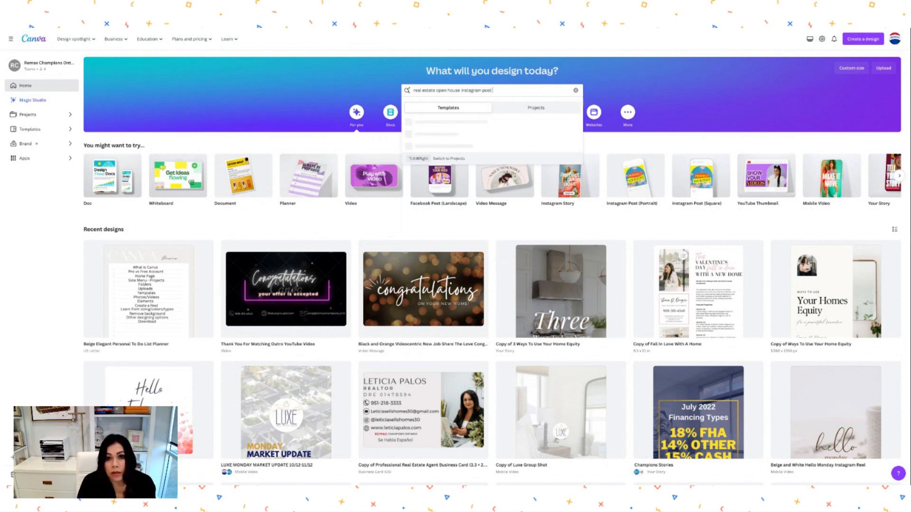
key("Return")
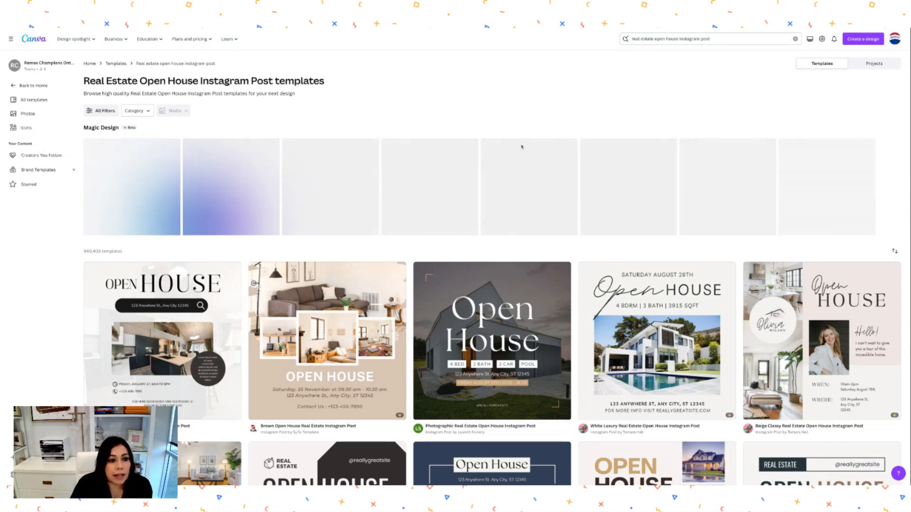
- Scroll the open house results and preview the Blue Minimalist Open House Real Estate Instagram Post template
scroll(340, 352, "down", 1)
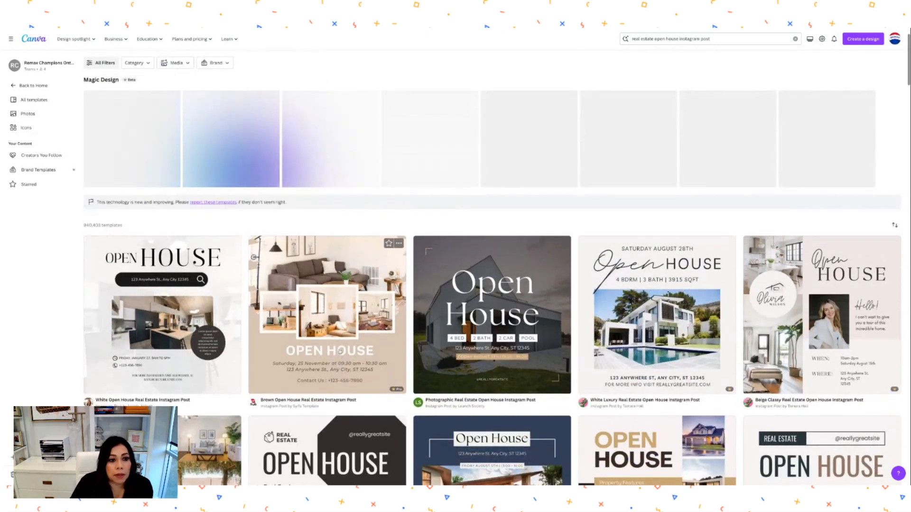
scroll(341, 351, "down", 1)
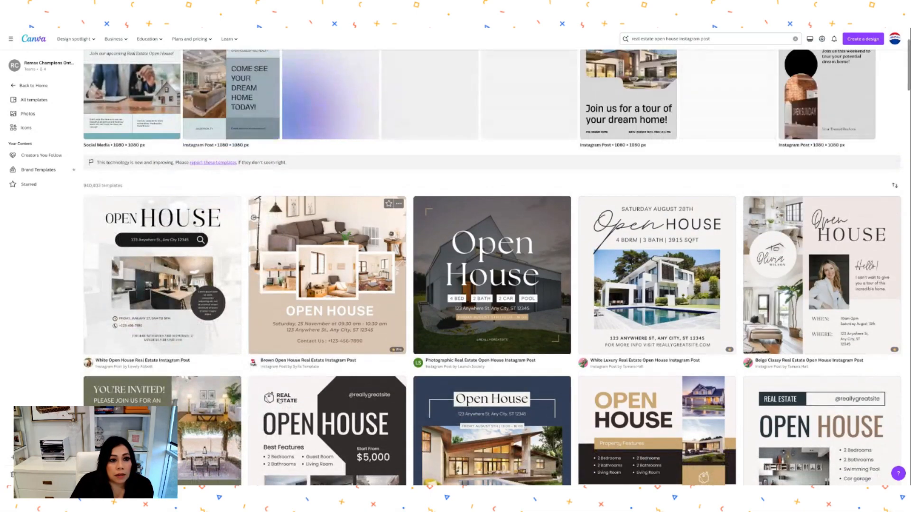
scroll(277, 400, "down", 3)
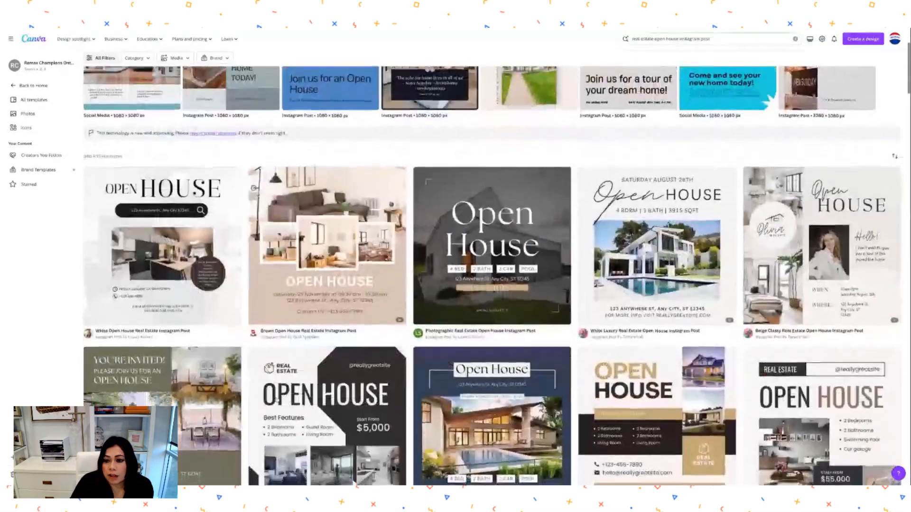
scroll(368, 334, "down", 5)
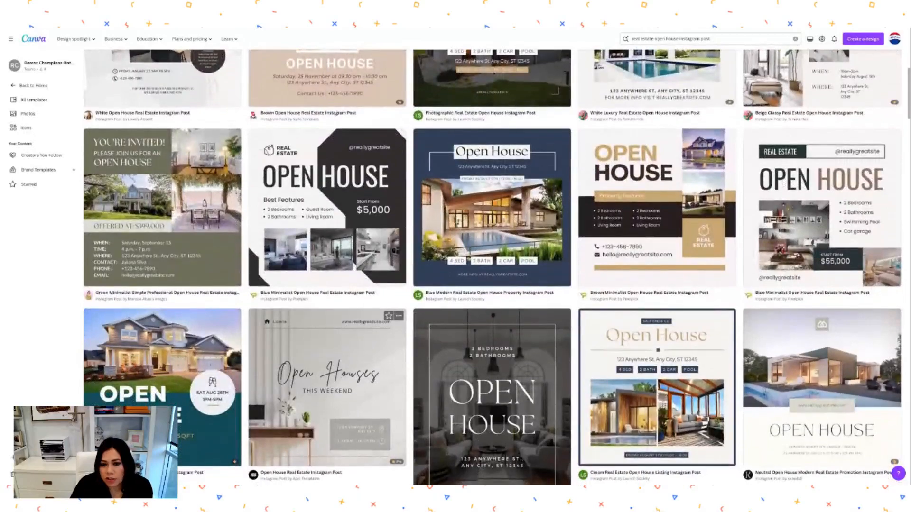
scroll(492, 266, "down", 4)
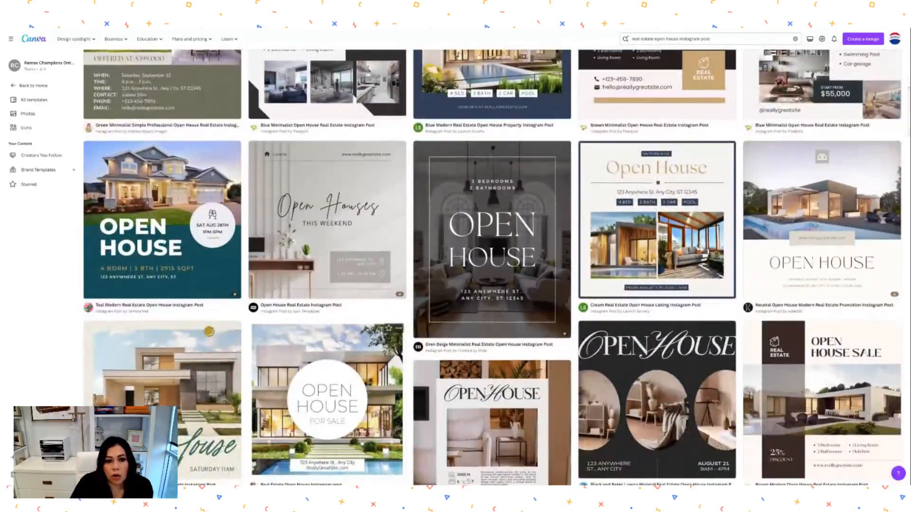
scroll(492, 265, "down", 5)
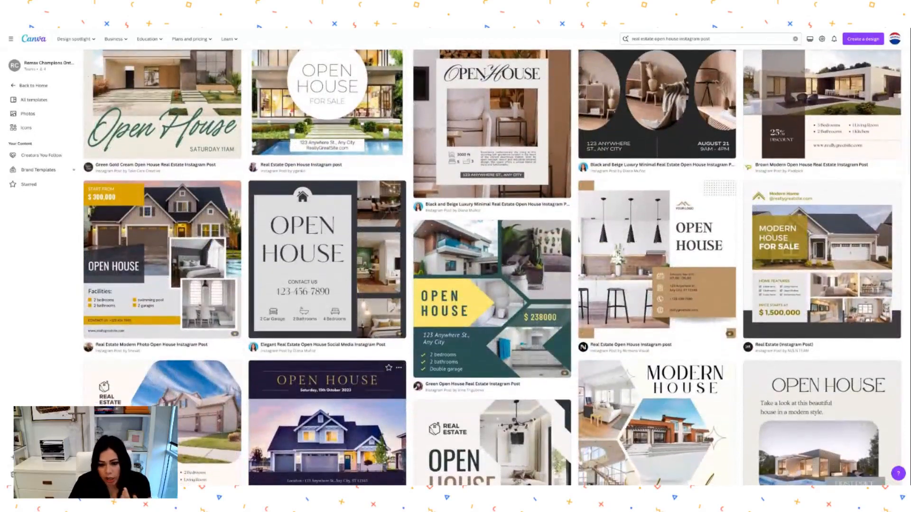
scroll(492, 266, "up", 2)
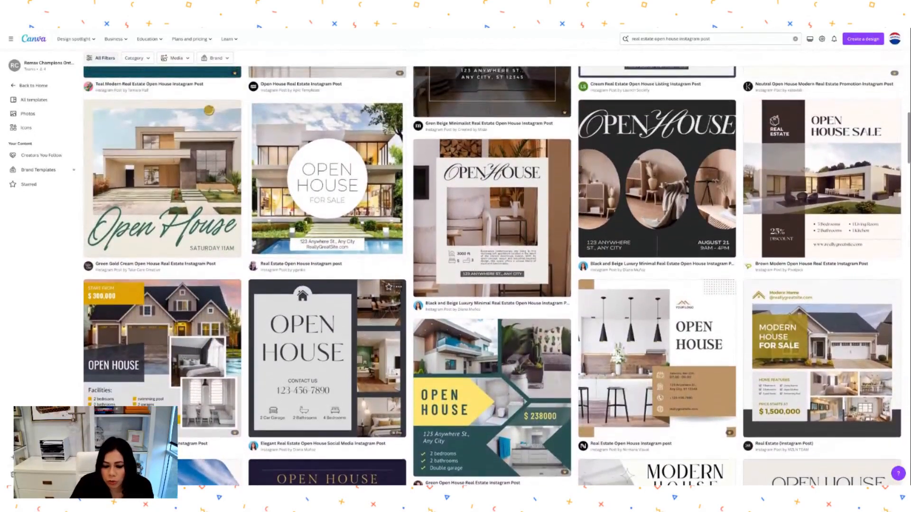
scroll(492, 266, "up", 8)
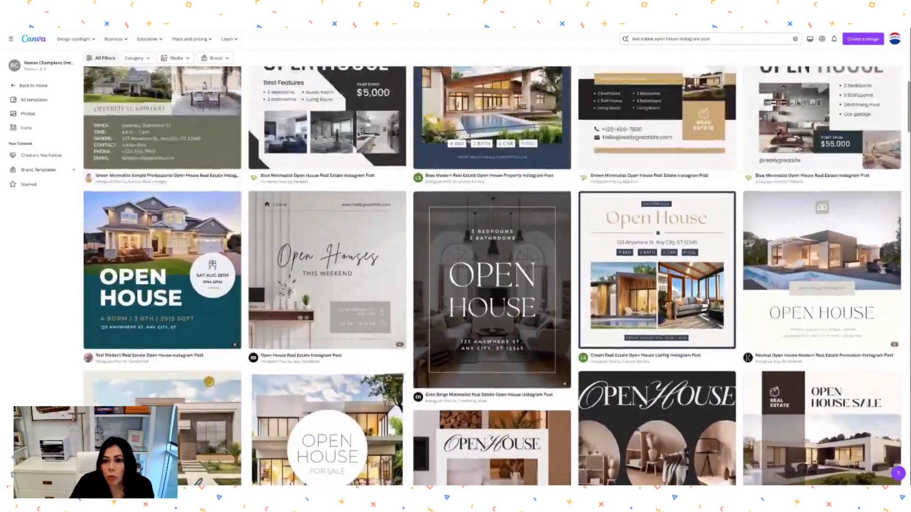
scroll(492, 266, "up", 6)
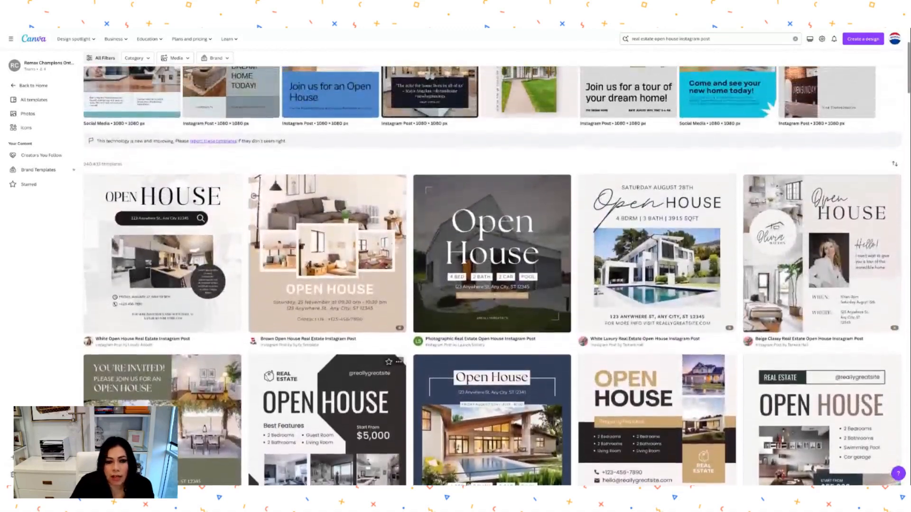
scroll(492, 266, "down", 2)
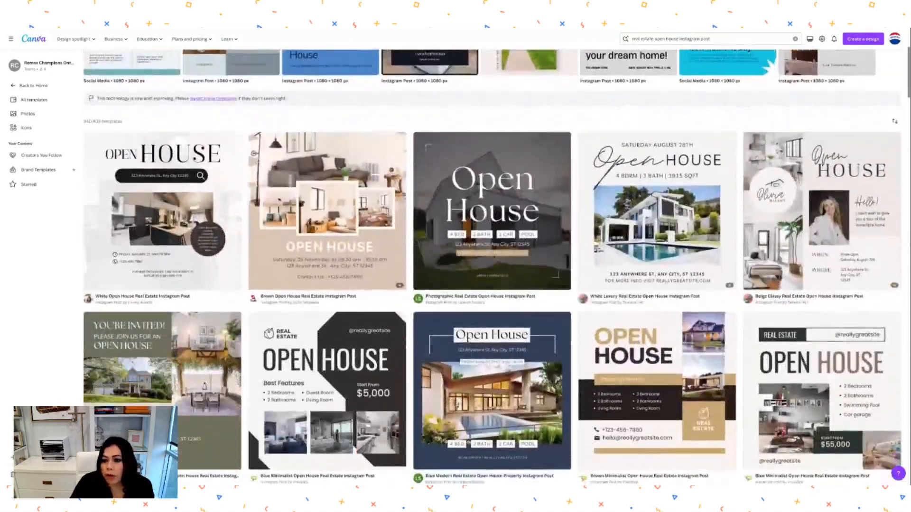
scroll(304, 332, "up", 1)
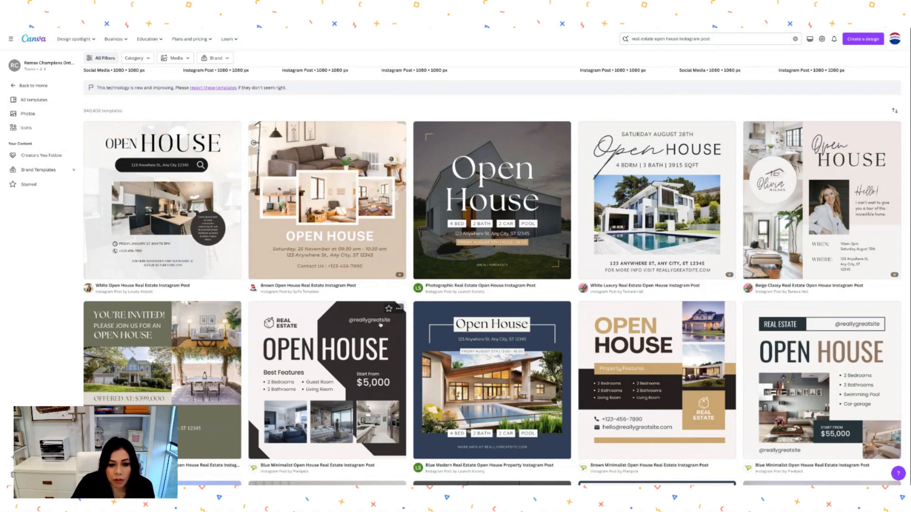
left_click(359, 333)
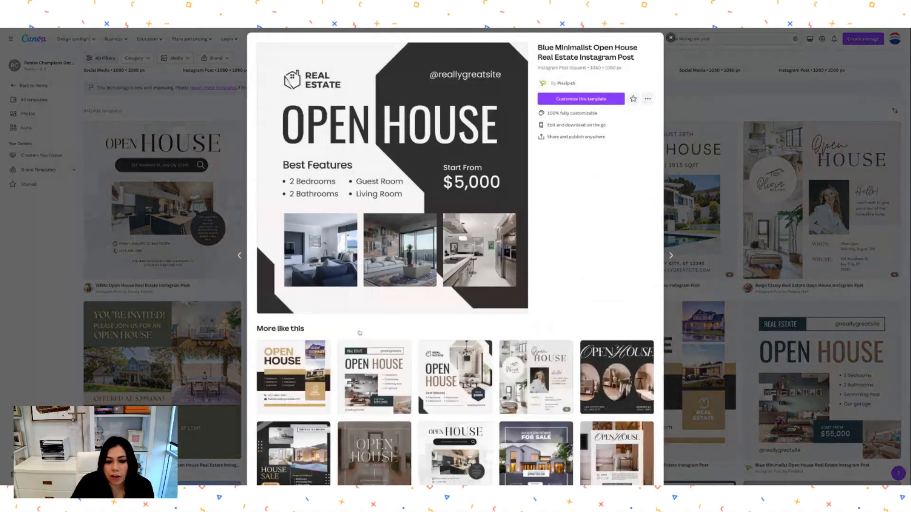
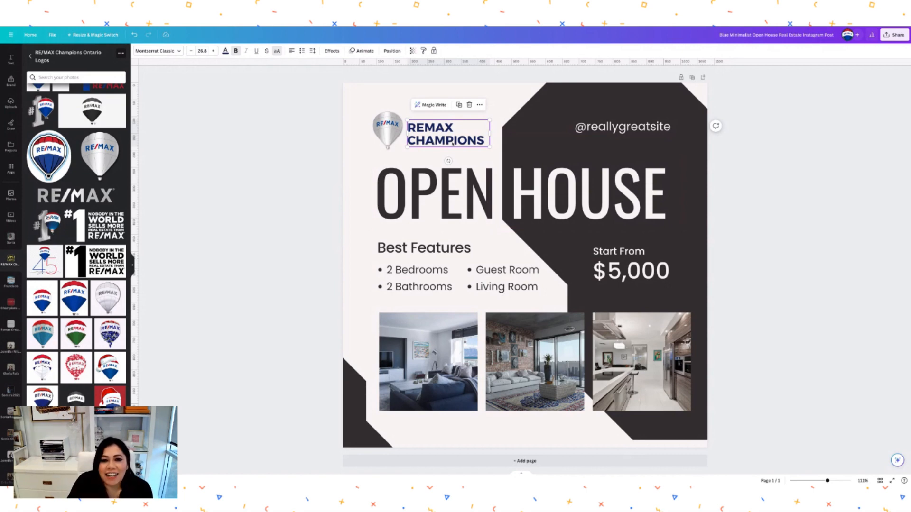
- Undo the navy colour, balloon logo and header edits to restore the original REAL ESTATE header
left_click(134, 34)
left_click(135, 34)
left_click(135, 34)
left_click(135, 34)
left_click(135, 35)
left_click(134, 35)
left_click(134, 35)
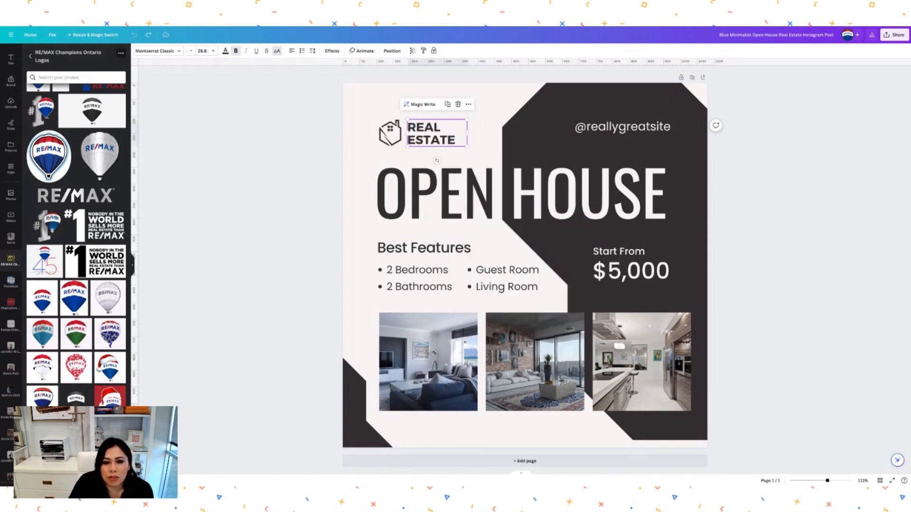
left_click(371, 95)
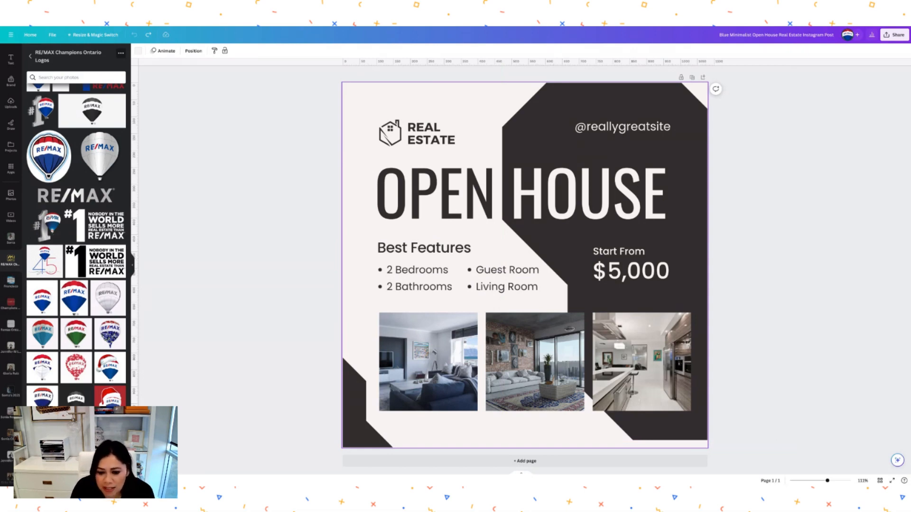
- Retype the REAL ESTATE header as REMAX CHAMPIONS and widen it to fit two lines
left_click(429, 133)
left_click(428, 133)
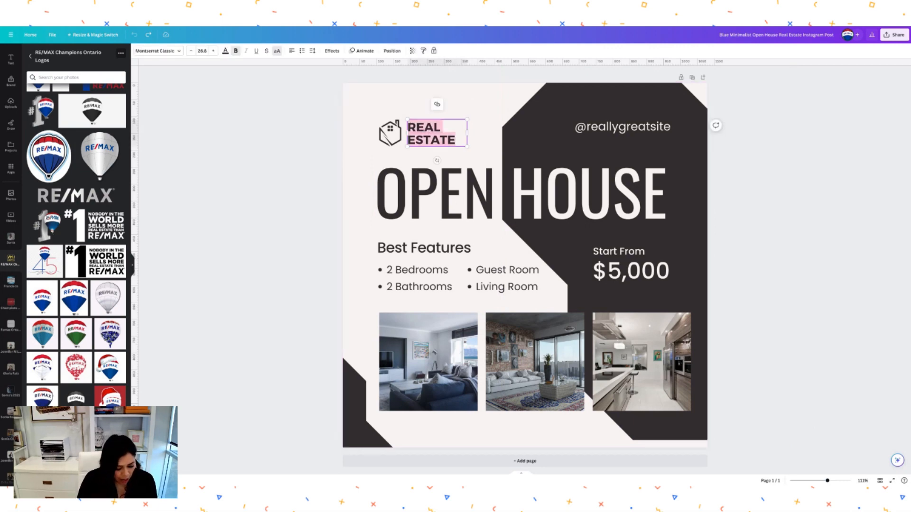
type("REMAX CJ")
key("BackSpace")
type("HAMPIONS")
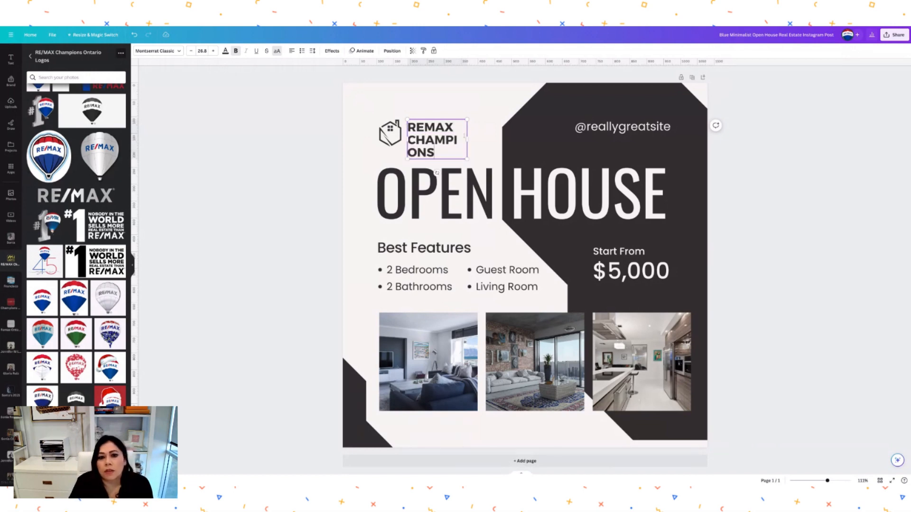
left_click_drag(467, 139, 494, 133)
left_click(449, 94)
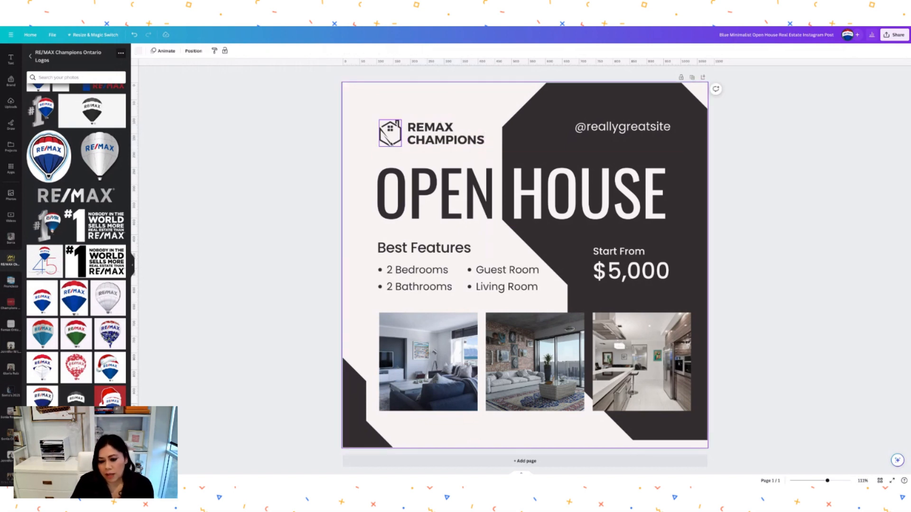
- Delete the house icon beside the header
left_click(390, 135)
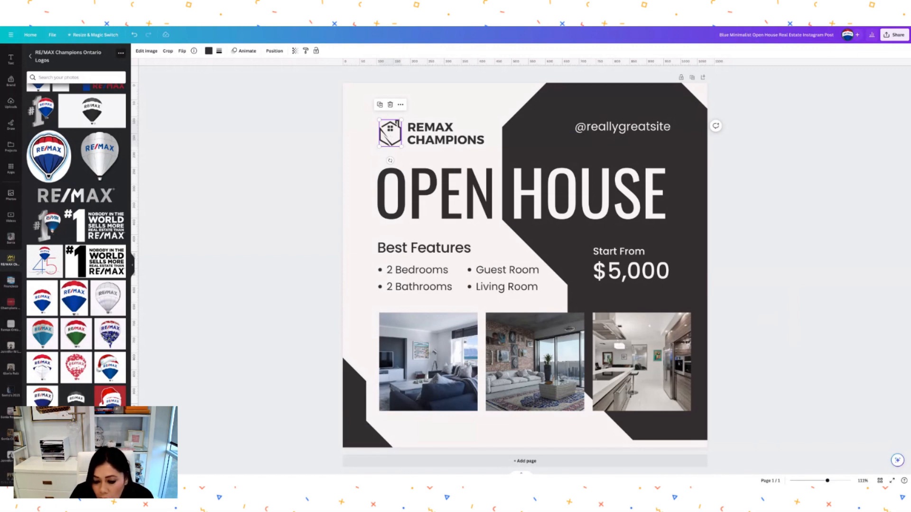
key("Delete")
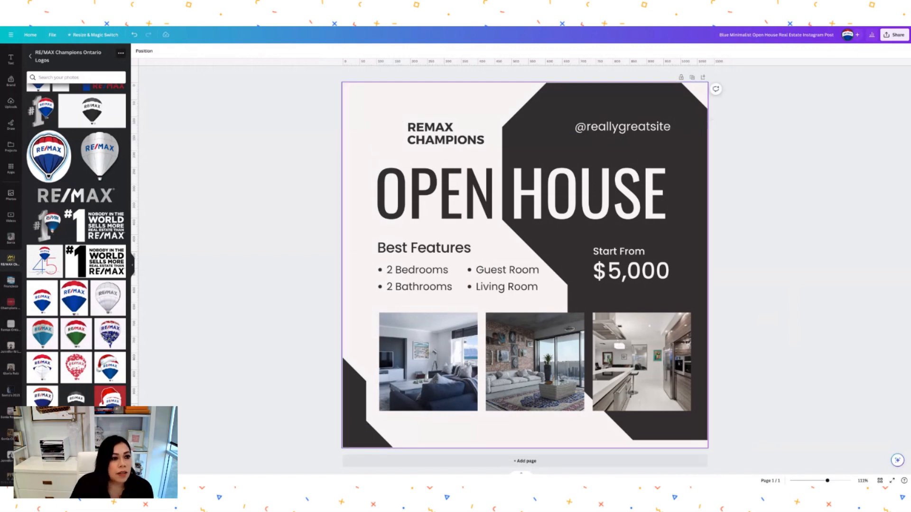
left_click(30, 56)
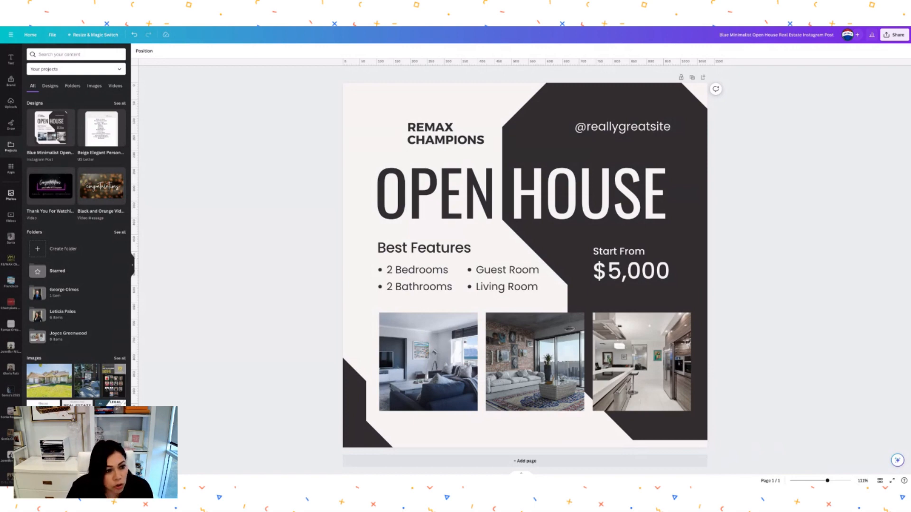
- Insert the silver RE/MAX balloon from the RE/MAX Champions Ontario Logos folder onto the page
left_click(10, 260)
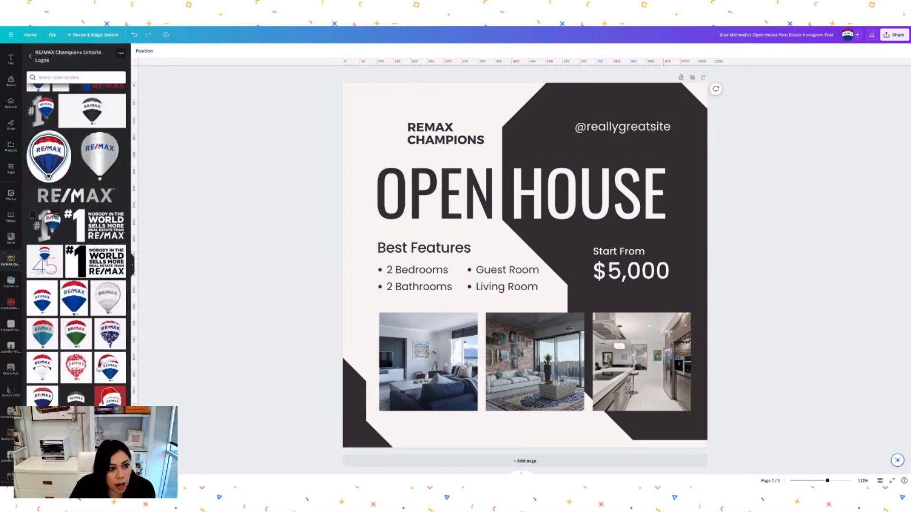
scroll(71, 206, "down", 3)
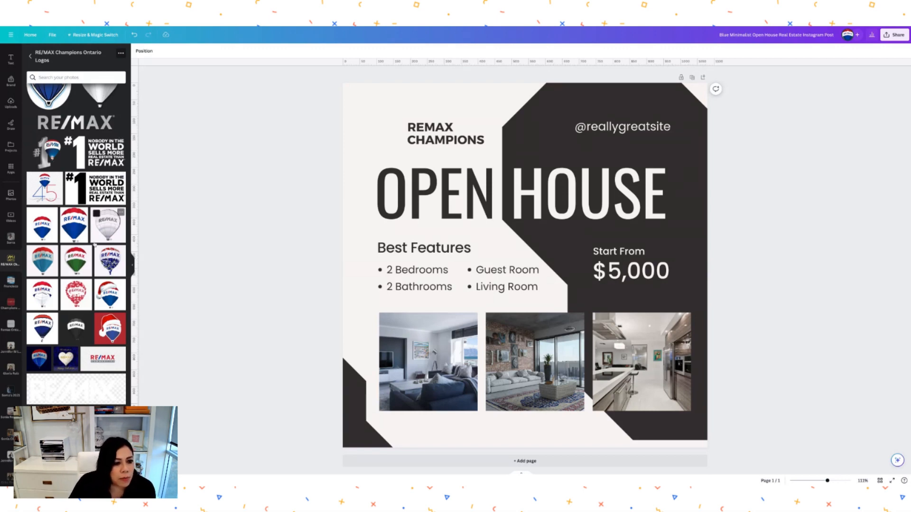
scroll(95, 245, "up", 1)
scroll(94, 244, "up", 3)
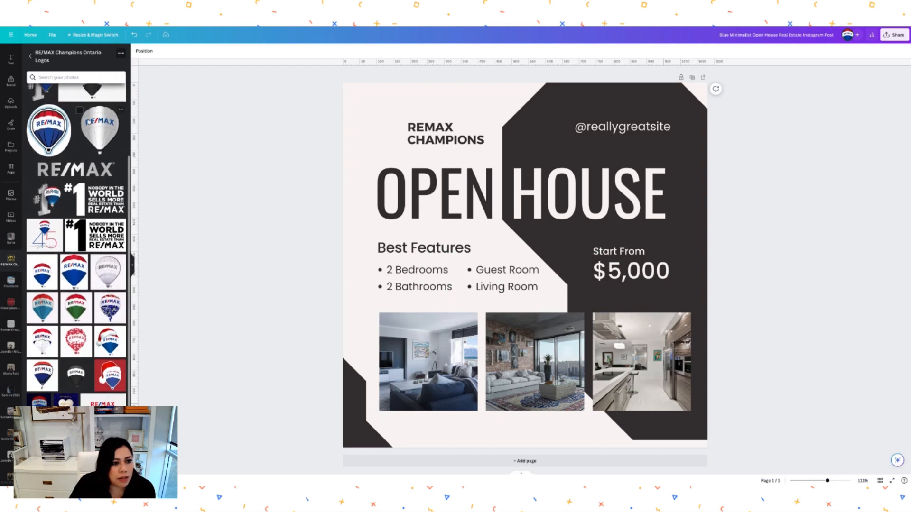
left_click(102, 128)
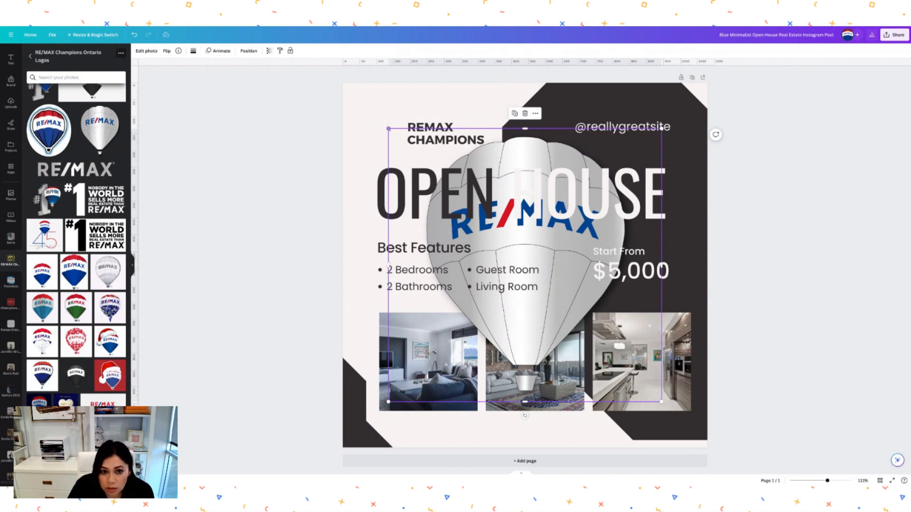
- Shrink the silver balloon to header height and place it just left of REMAX CHAMPIONS
left_click_drag(389, 128, 588, 328)
left_click_drag(632, 365, 384, 139)
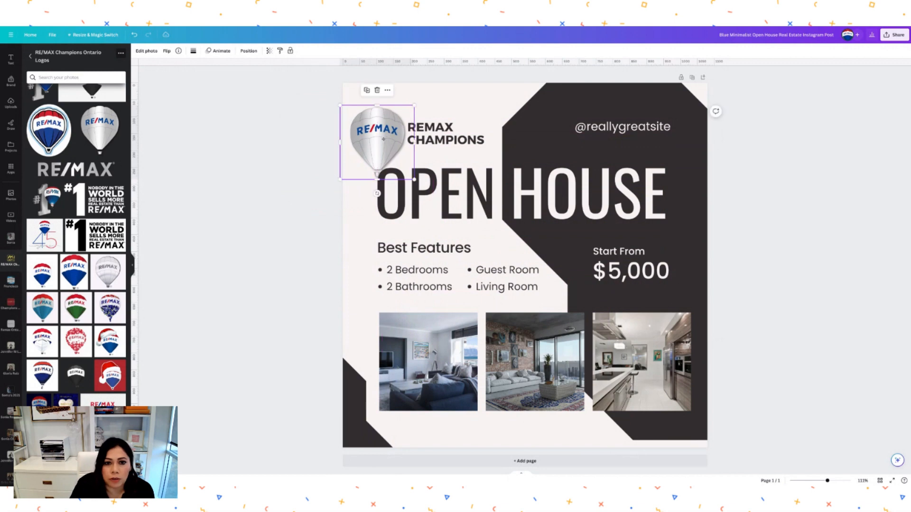
left_click_drag(414, 105, 387, 133)
left_click_drag(351, 178, 375, 155)
left_click_drag(410, 109, 388, 136)
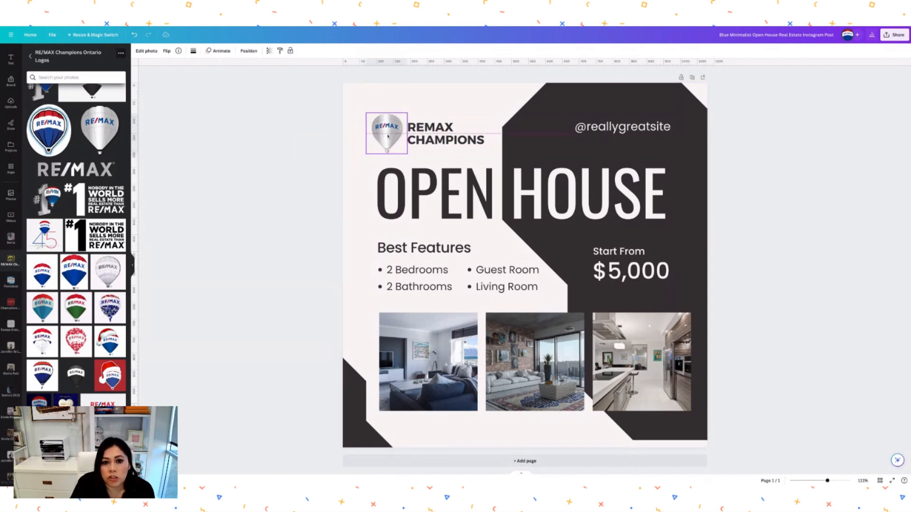
left_click(447, 105)
left_click(446, 136)
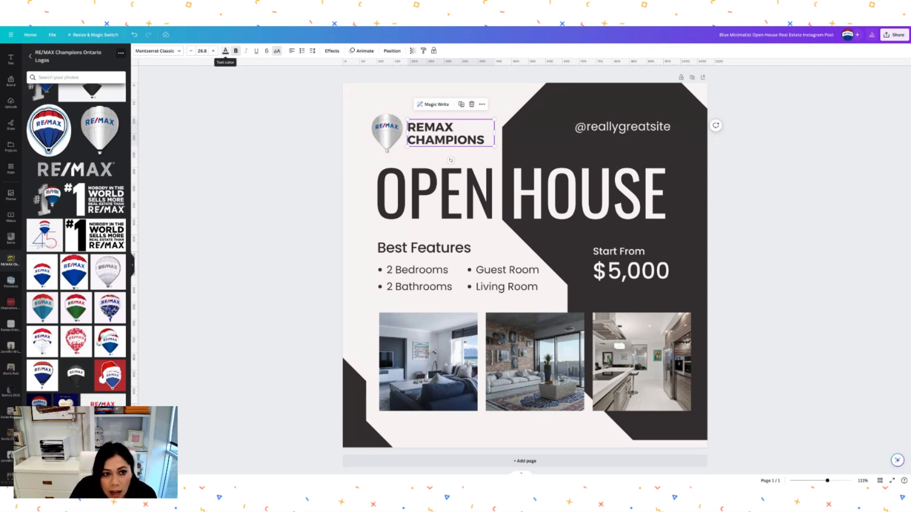
- Colour the REMAX CHAMPIONS header text navy
left_click(226, 50)
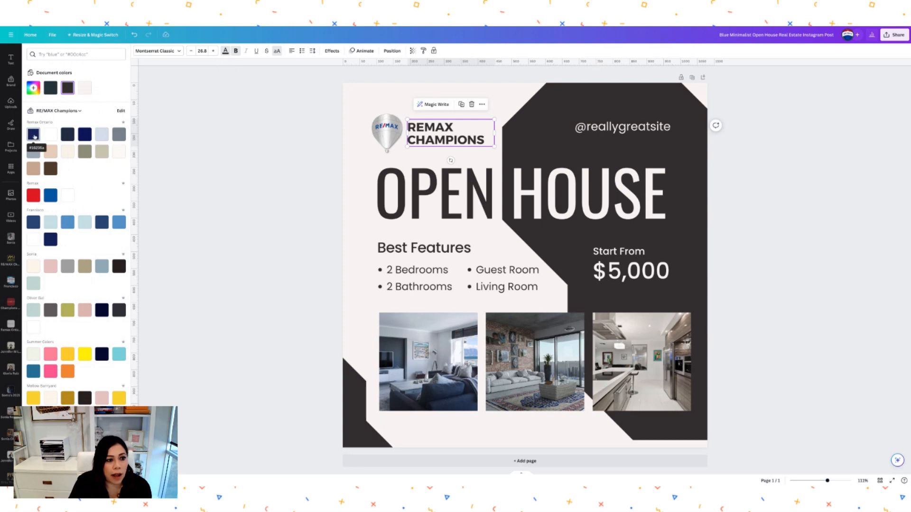
left_click(34, 135)
left_click(520, 79)
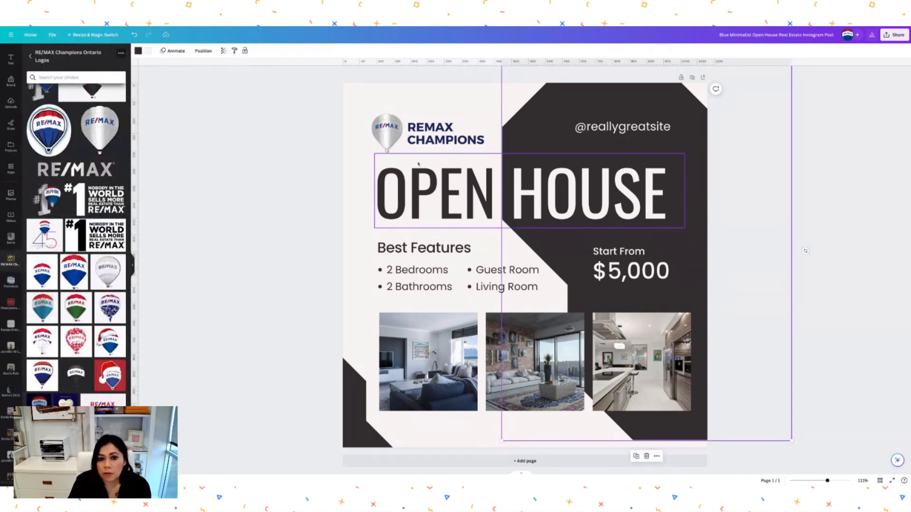
- Highlight the word OPEN in the OPEN HOUSE headline and make it navy
left_click(466, 194)
left_click(466, 190)
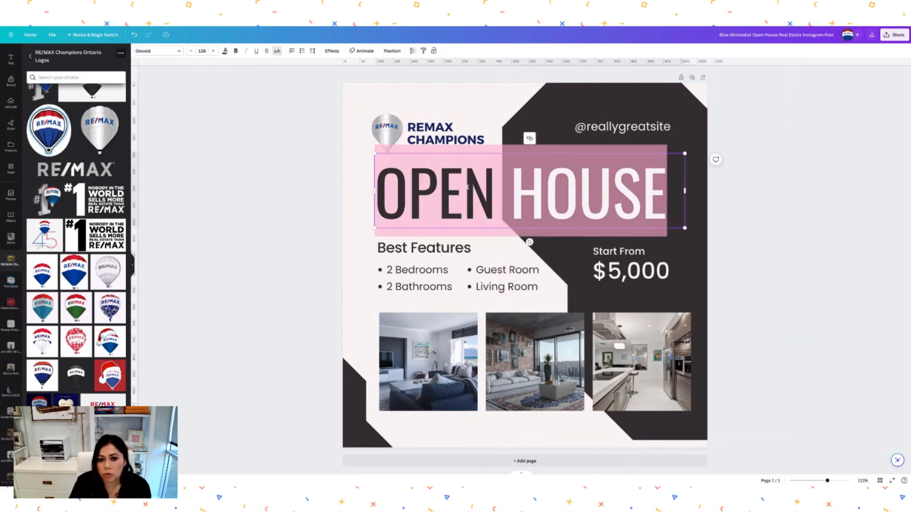
left_click(482, 117)
left_click(495, 187)
left_click(495, 188)
left_click(495, 187)
left_click_drag(495, 190, 369, 186)
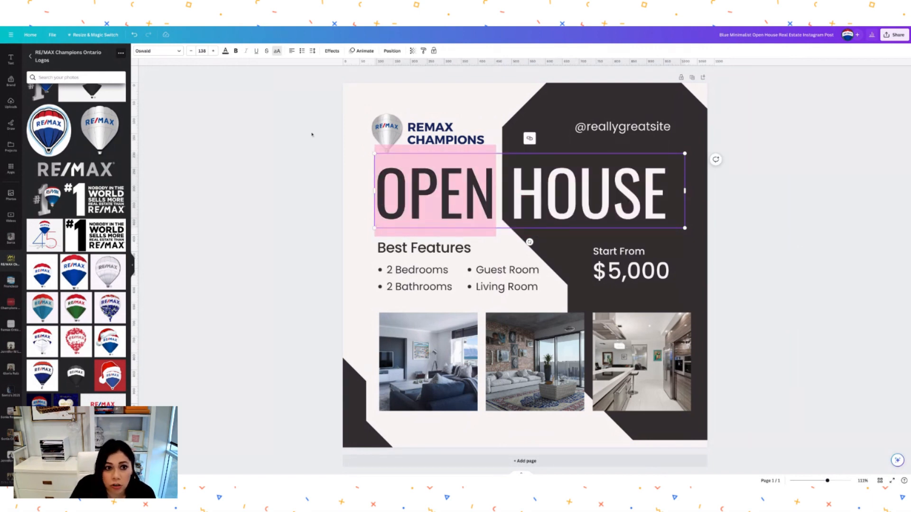
left_click(226, 51)
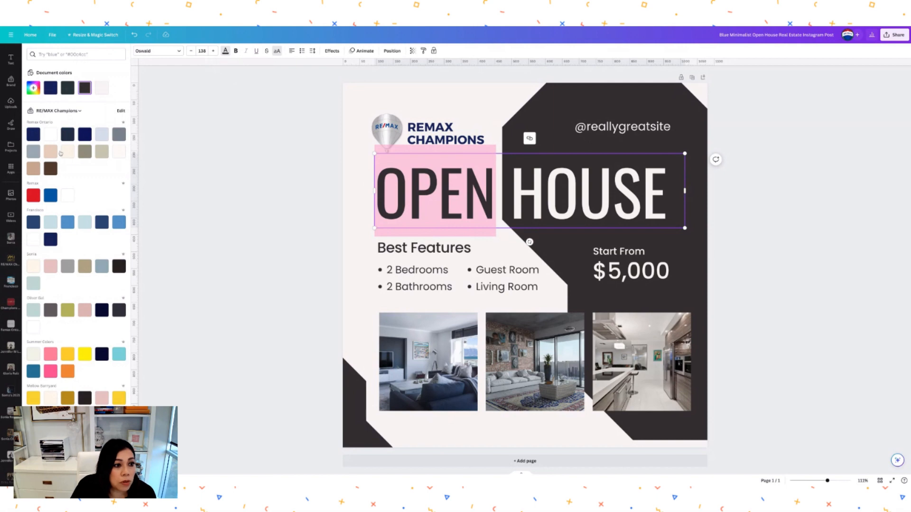
left_click(35, 138)
left_click(464, 98)
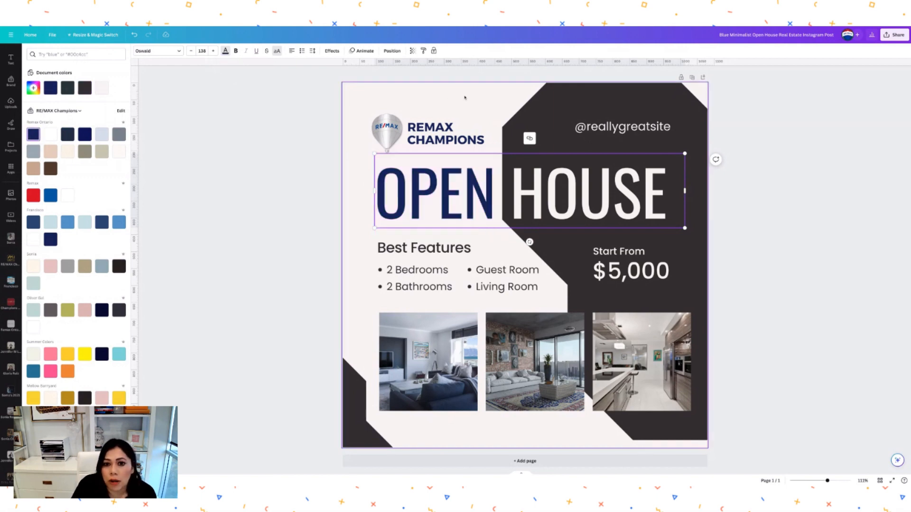
left_click(569, 107)
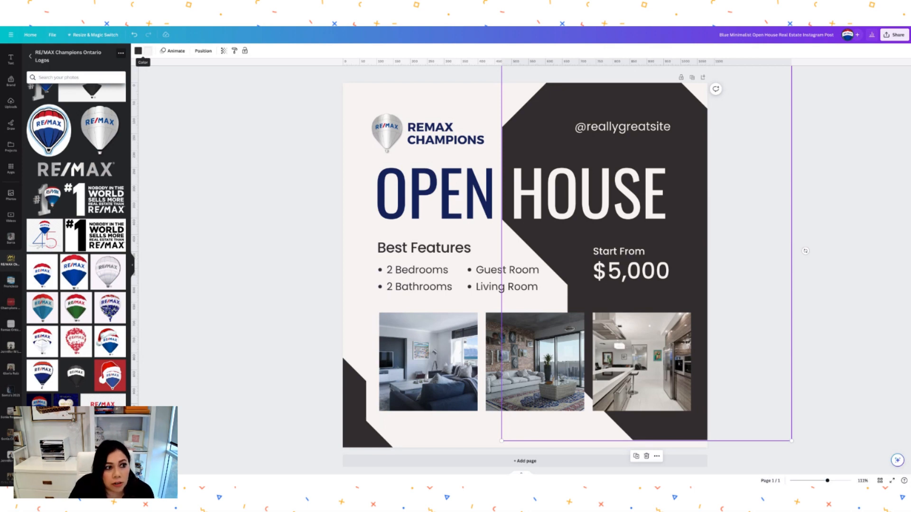
- Recolour the charcoal panel behind HOUSE and the $5,000 price to navy
left_click(138, 51)
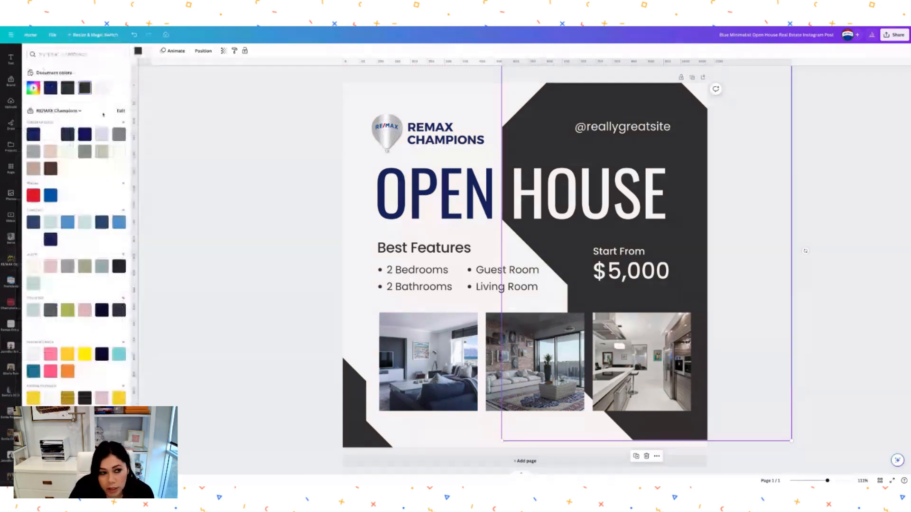
left_click(32, 137)
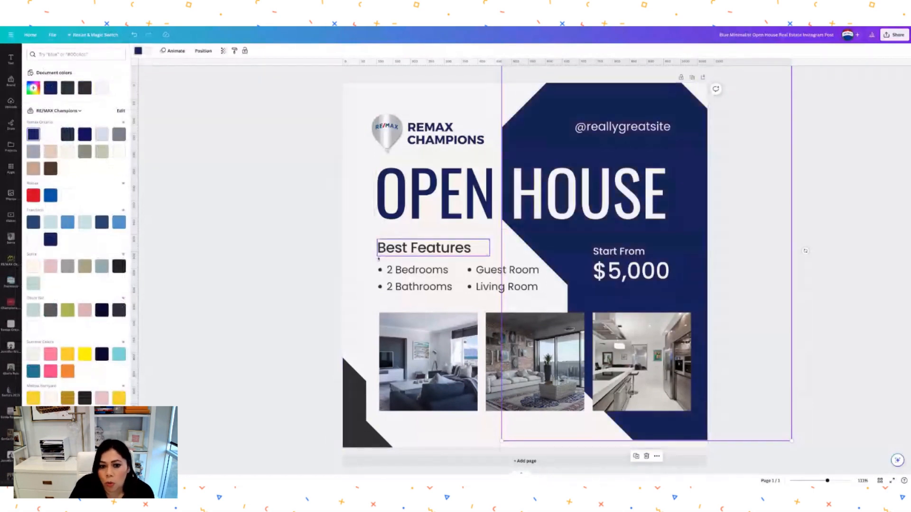
left_click(806, 250)
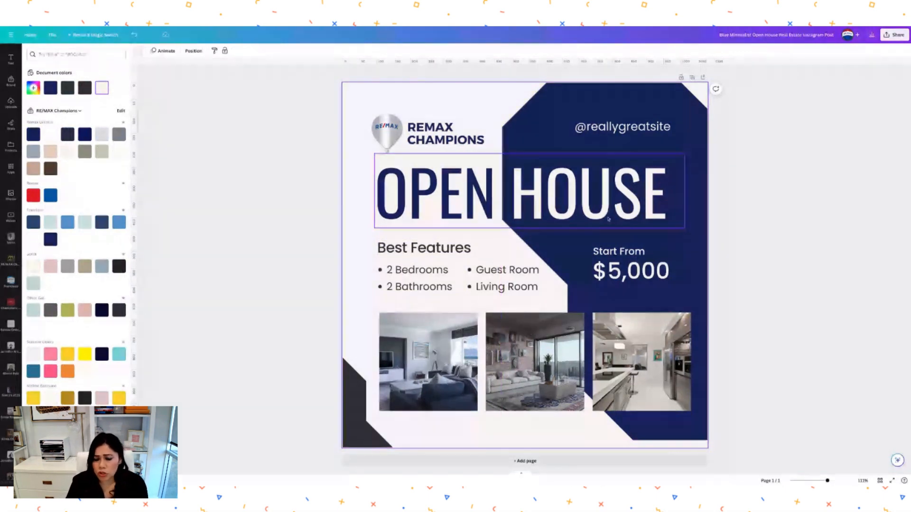
key("Escape")
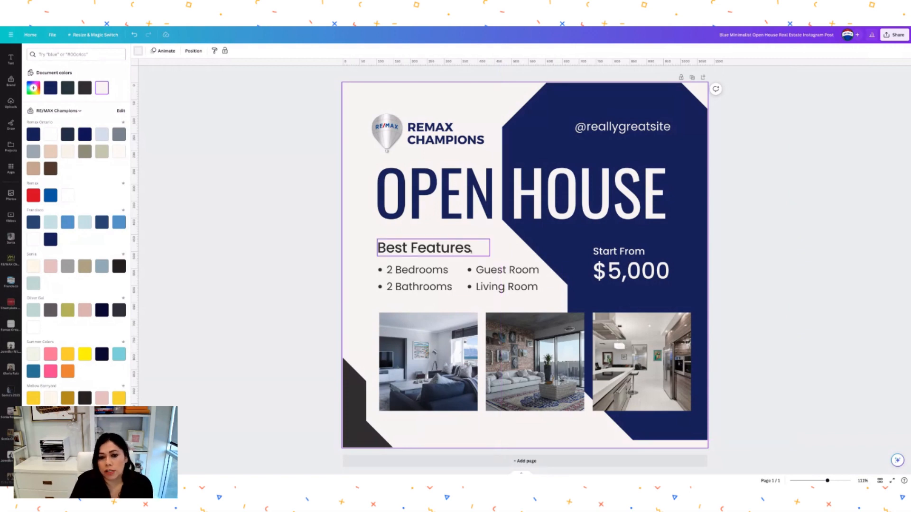
- Replace the Best Features heading with '123 Applewood St Ontario' on one line
double_click(456, 249)
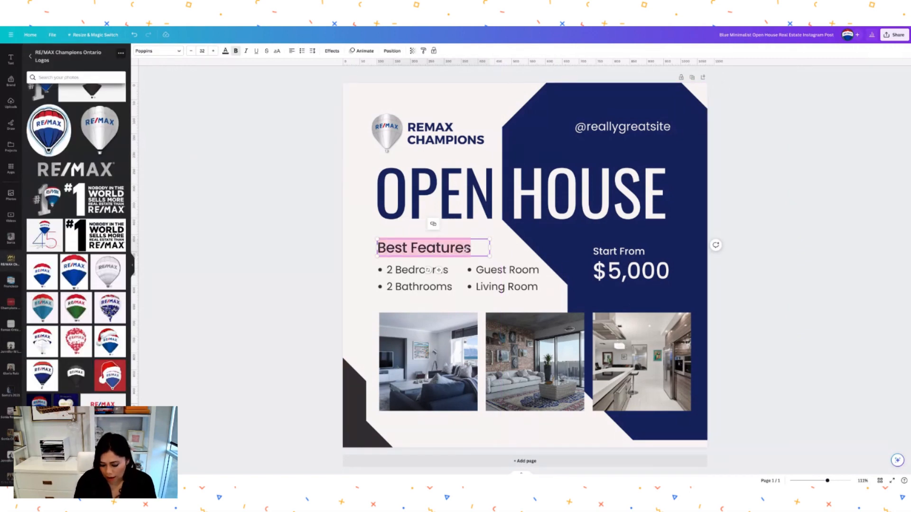
key("BackSpace")
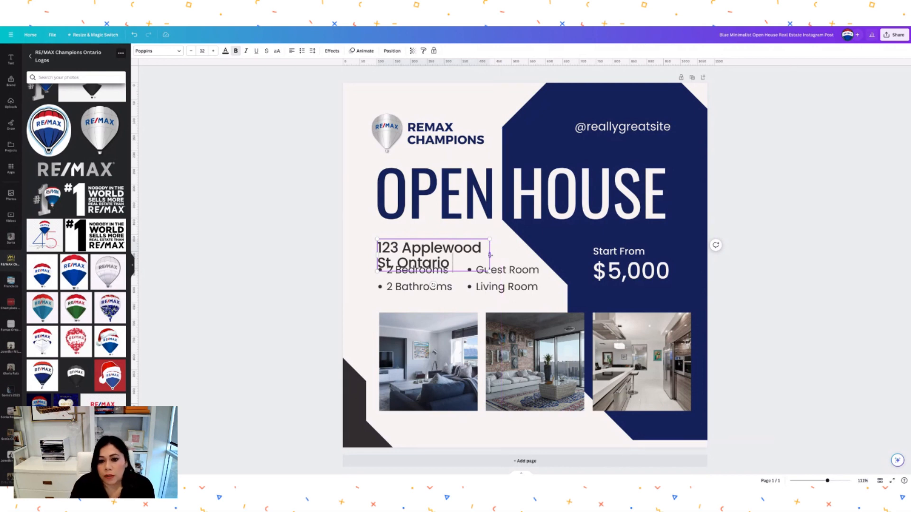
left_click_drag(490, 255, 580, 248)
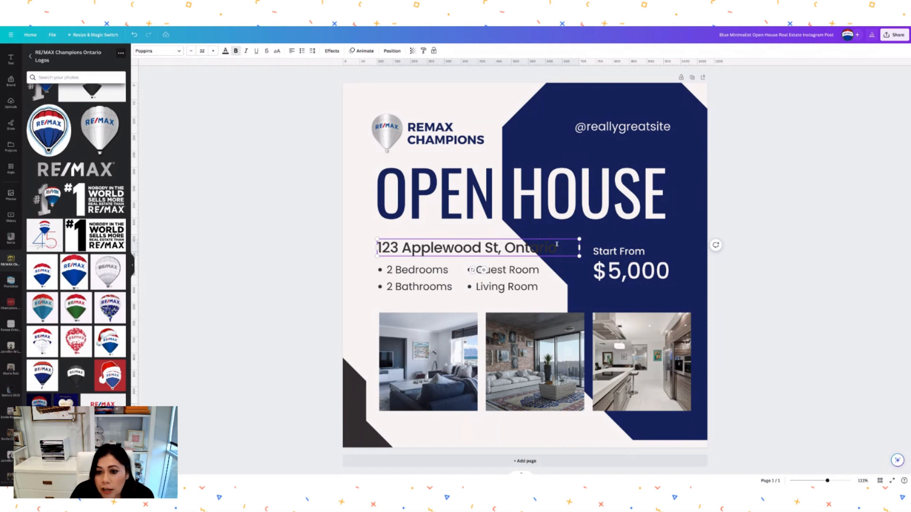
- Reduce the address line to font size 24 and nudge it slightly lower
left_click_drag(563, 248, 378, 248)
left_click(191, 50)
left_click(191, 51)
left_click(191, 51)
left_click(191, 51)
left_click(191, 51)
left_click(192, 51)
left_click(191, 51)
left_click(191, 51)
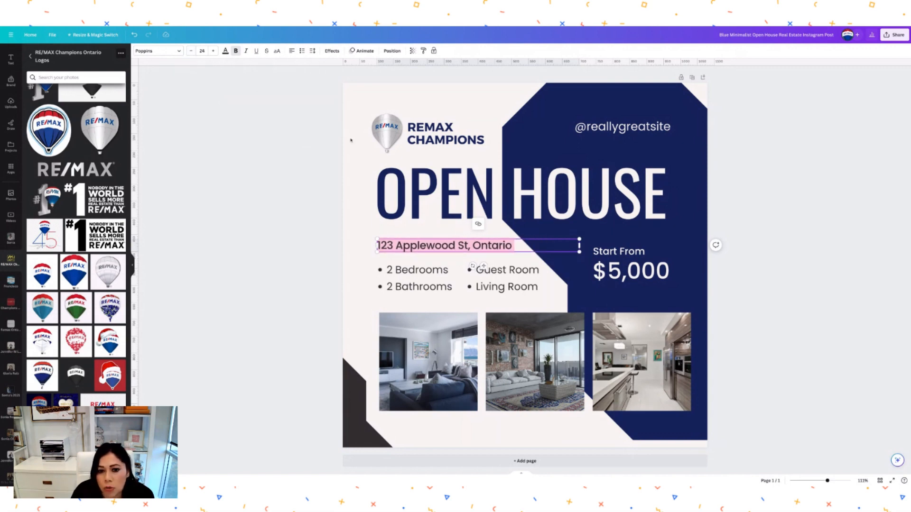
left_click(575, 285)
left_click_drag(493, 246, 496, 250)
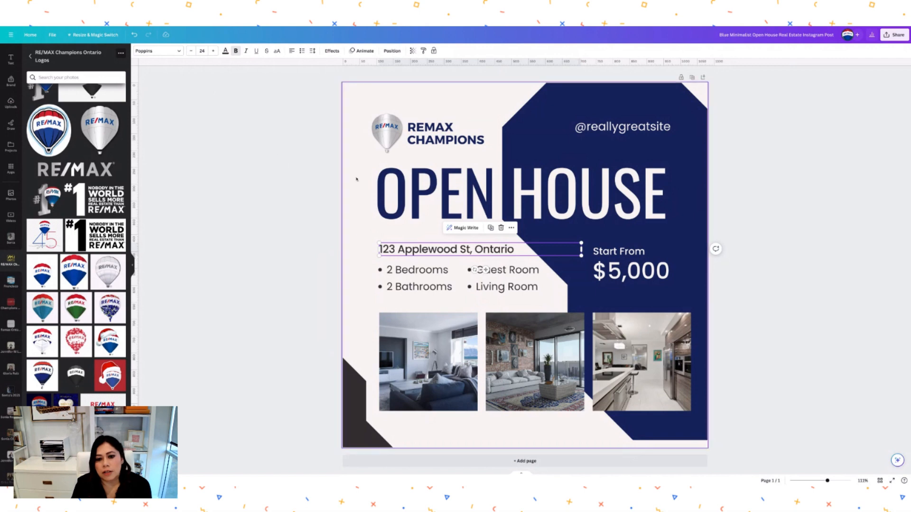
- Change the bedroom count in the features list from 2 to 4
left_click(366, 214)
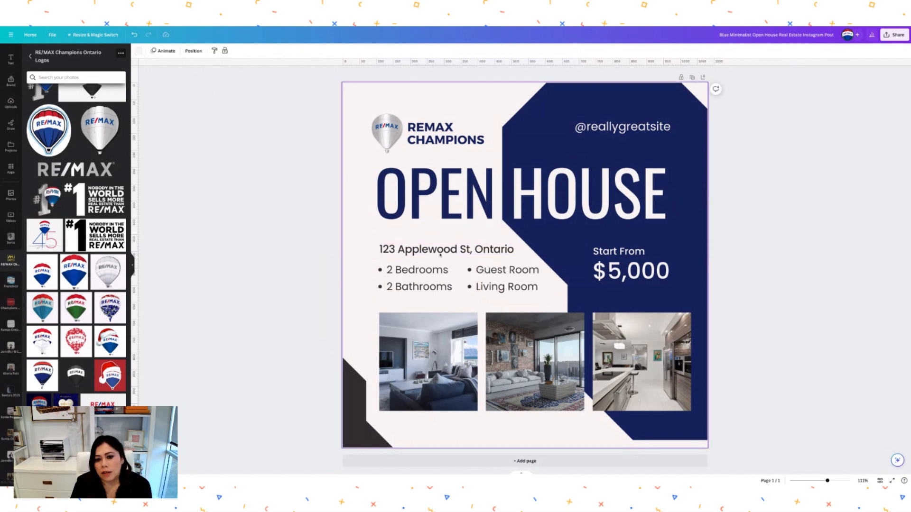
double_click(390, 288)
left_click(389, 288)
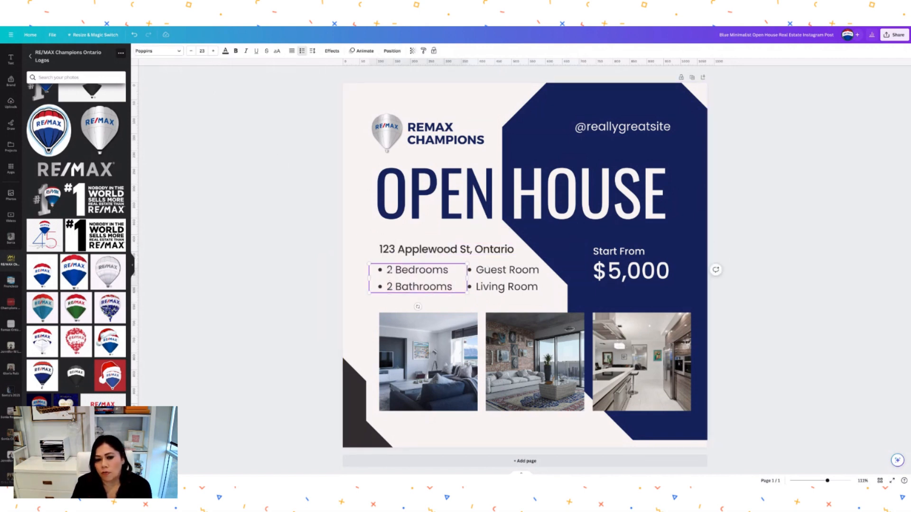
key("BackSpace")
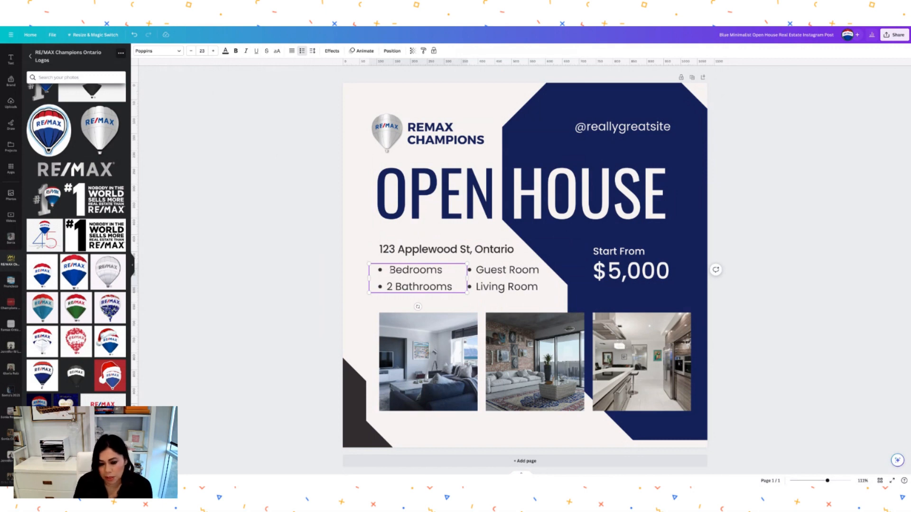
type("4")
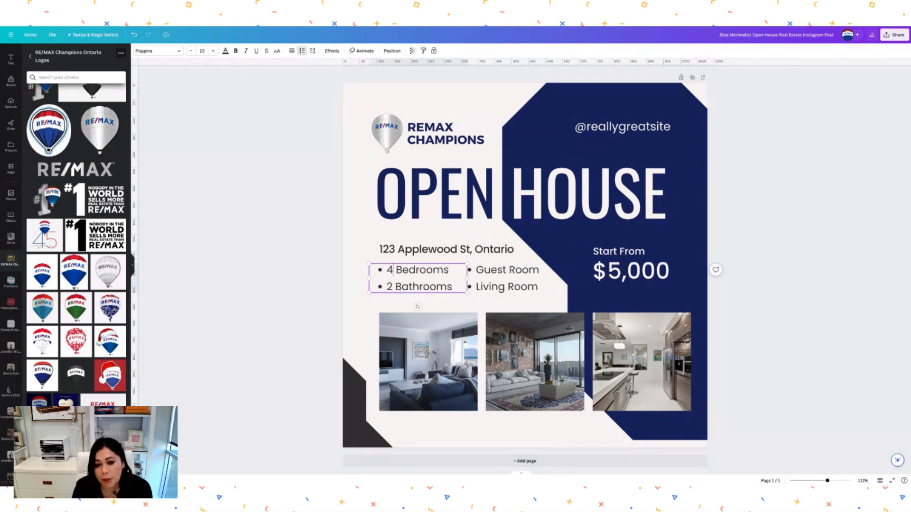
- Replace Guest Room with Pool in the right-hand features list
left_click(495, 292)
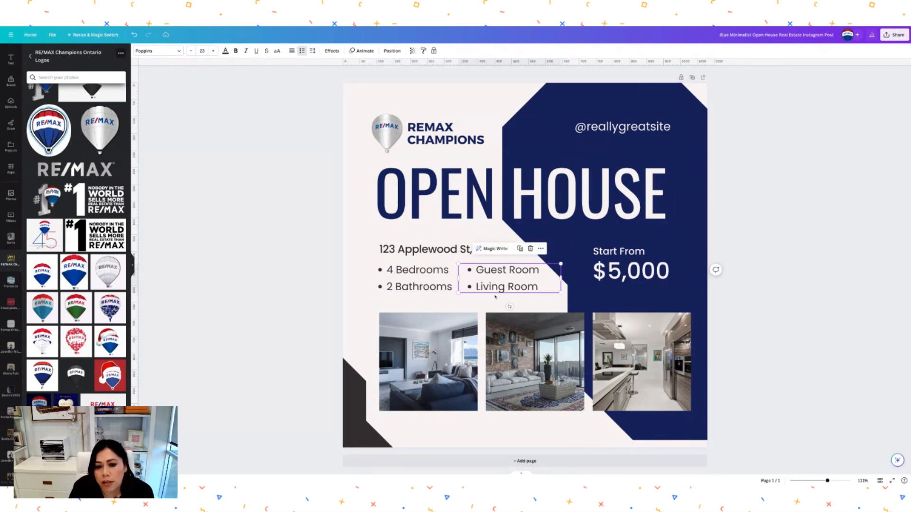
double_click(506, 272)
left_click(506, 271)
left_click_drag(539, 270, 474, 273)
type("Pool")
left_click(553, 240)
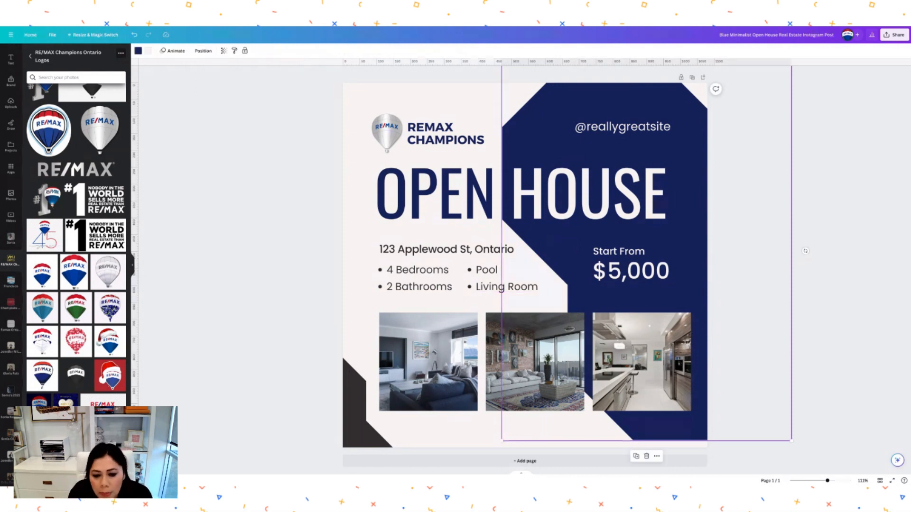
left_click(632, 281)
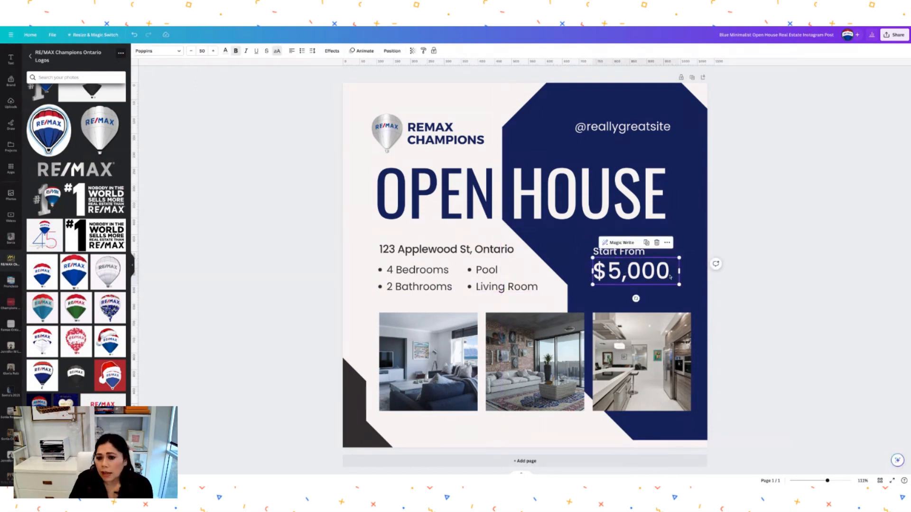
double_click(597, 127)
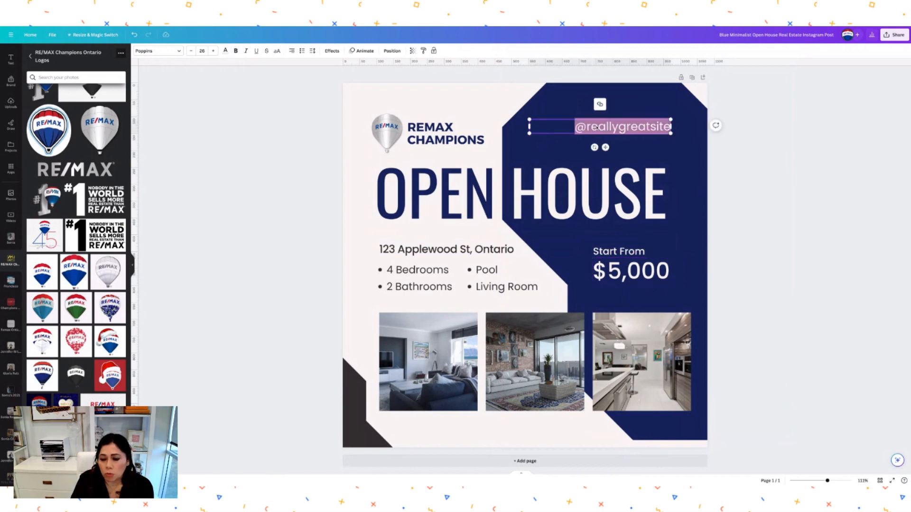
type("@")
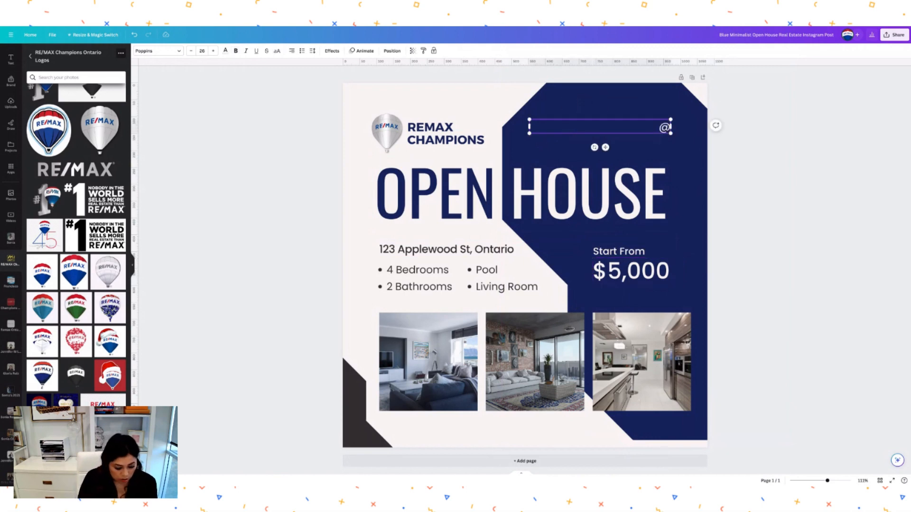
type("reamax")
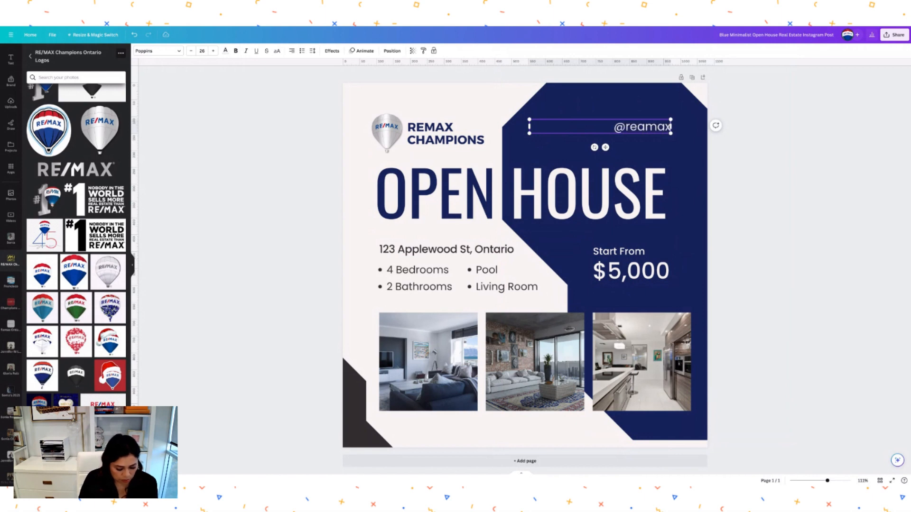
type("champions")
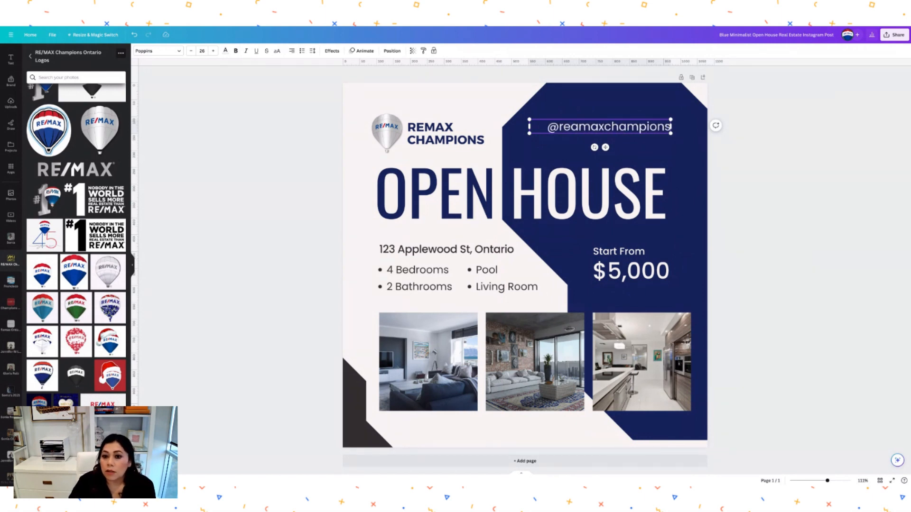
key("Left")
key("Left")
key("Left")
key("Left")
key("Left")
key("Left")
key("Left")
key("Left")
key("Left")
key("Left")
key("Left")
key("Left")
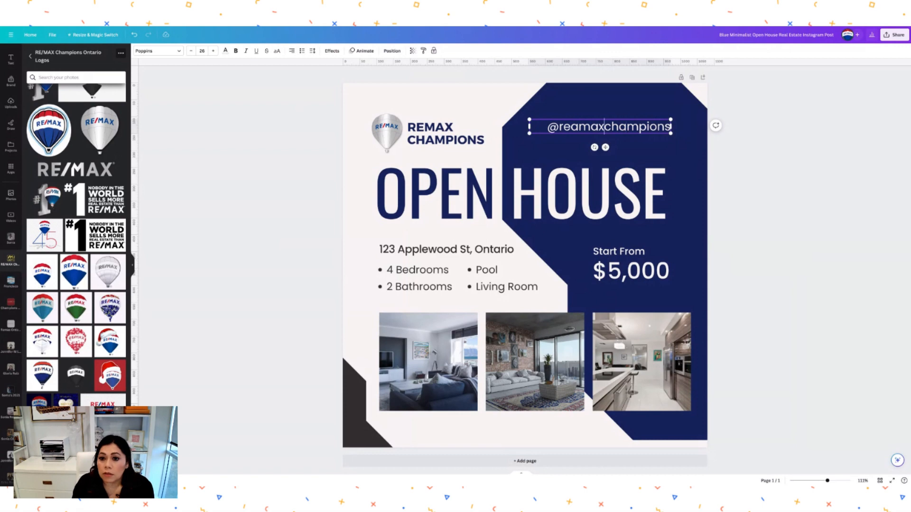
key("BackSpace")
left_click(640, 106)
mouse_move(651, 125)
left_mouse_down()
mouse_move(658, 122)
mouse_move(646, 119)
mouse_move(647, 129)
mouse_move(666, 114)
mouse_move(656, 116)
left_mouse_up()
left_click(803, 158)
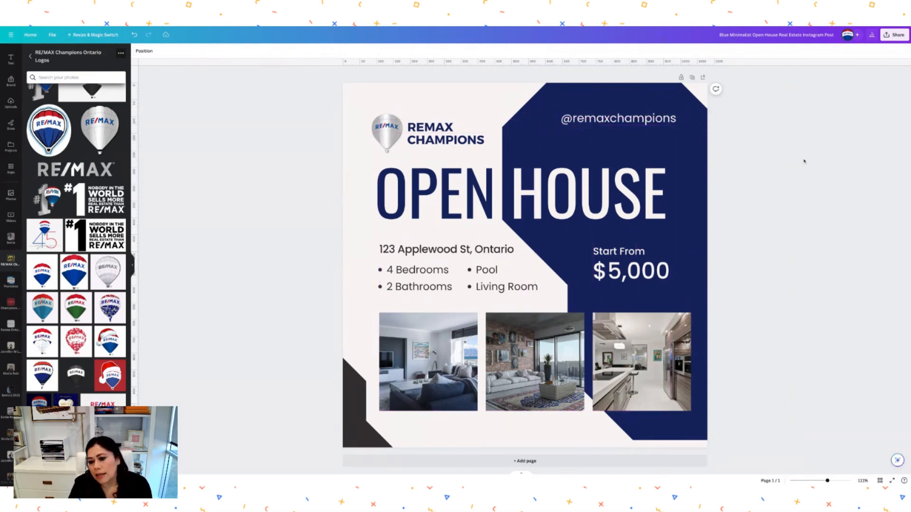
- Recolour the charcoal bottom-left corner shape to navy
left_click(359, 418)
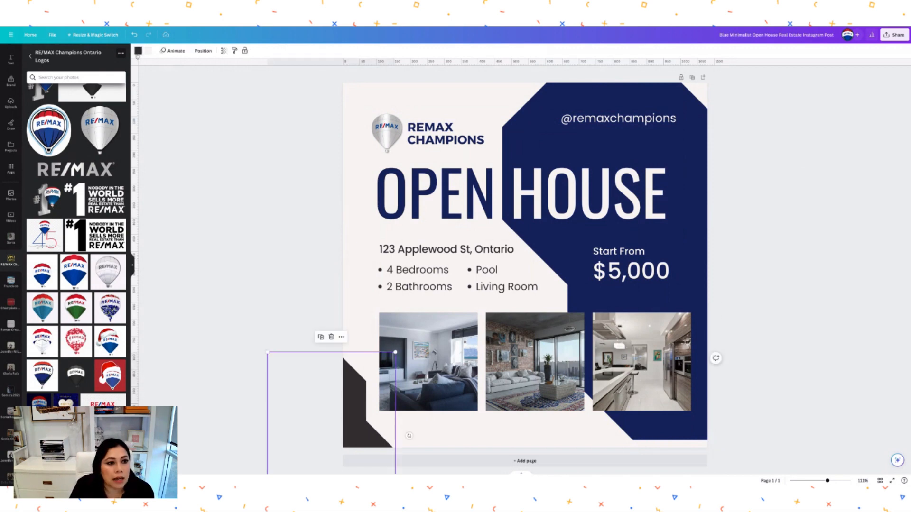
left_click(138, 51)
left_click(33, 134)
left_click(228, 181)
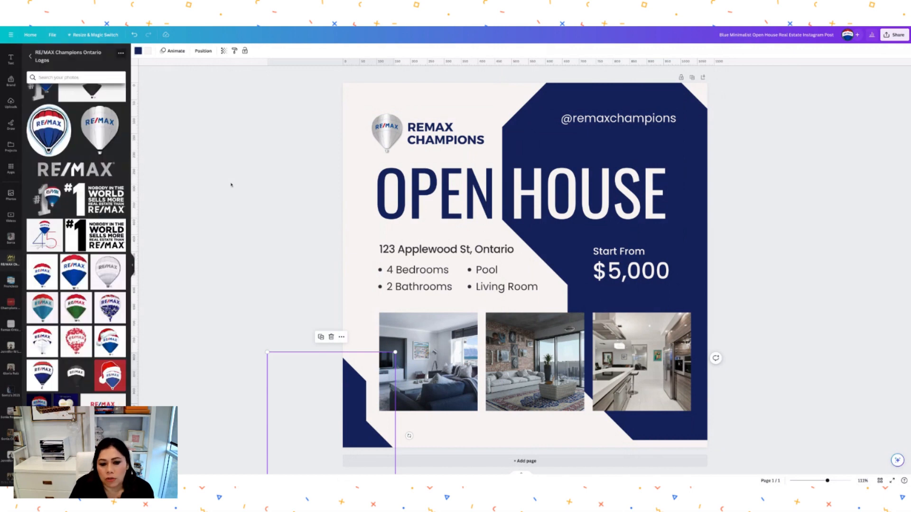
left_click(800, 144)
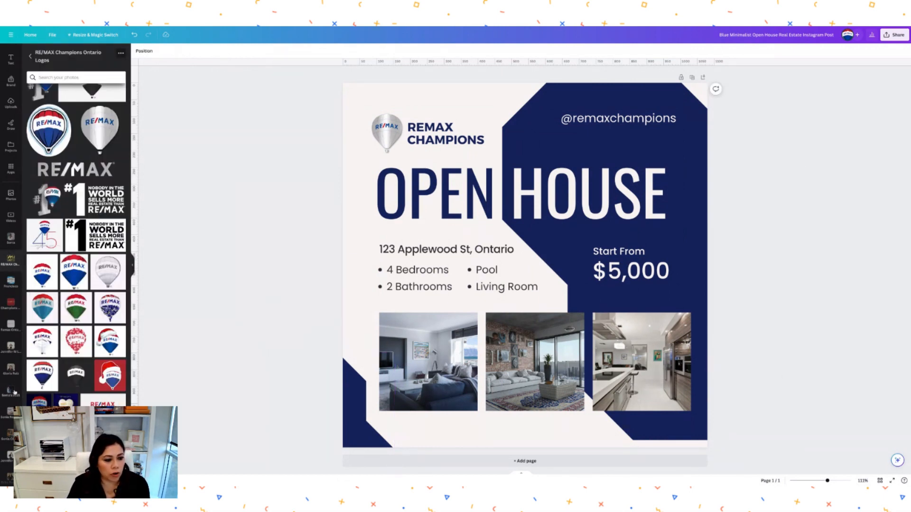
scroll(14, 401, "down", 2)
scroll(14, 401, "down", 3)
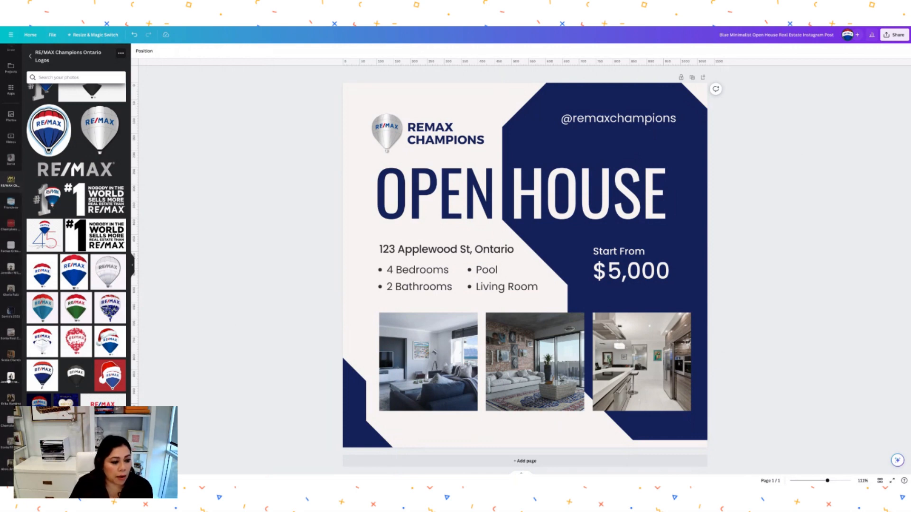
- From the agent photos folder, add the photo of the agent in a black dress
left_click(9, 379)
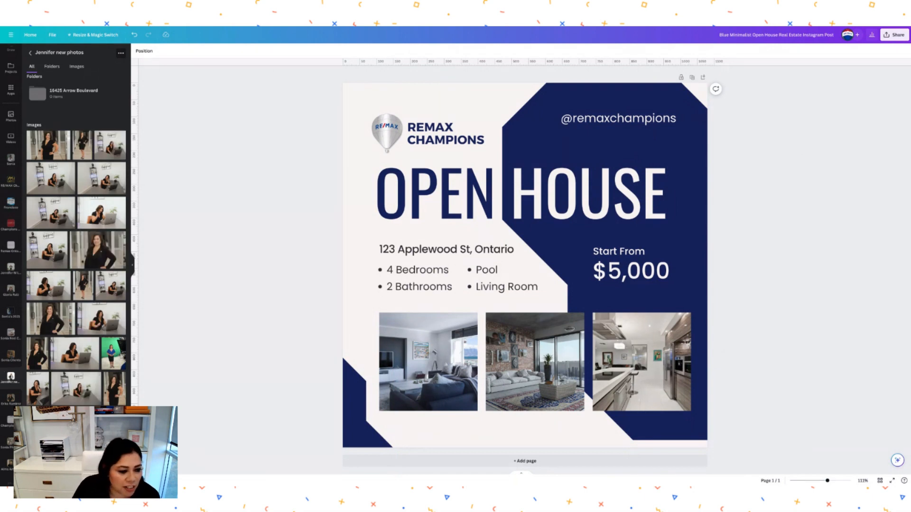
scroll(76, 237, "down", 1)
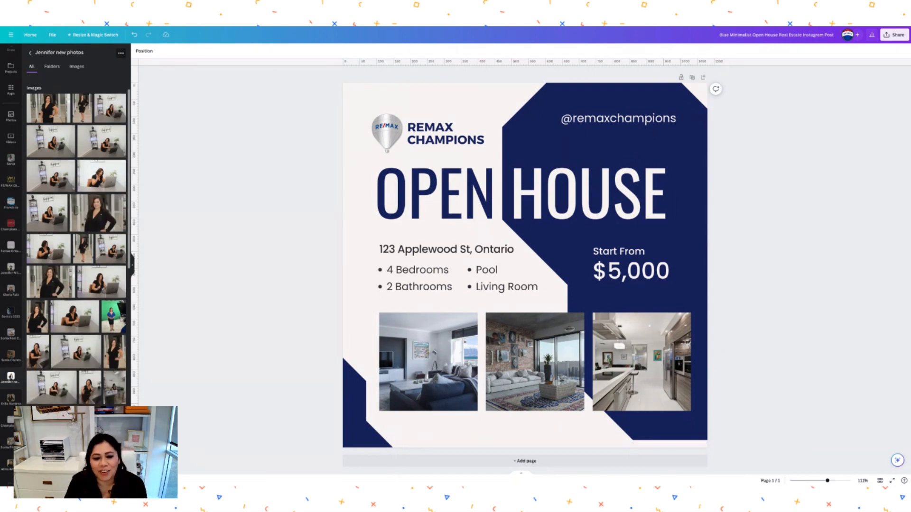
scroll(76, 238, "down", 5)
scroll(78, 239, "down", 6)
scroll(79, 239, "down", 1)
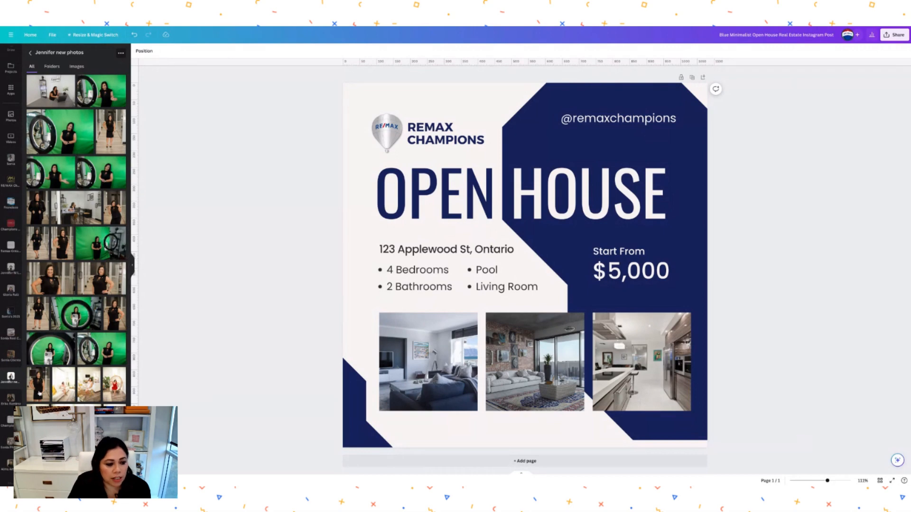
left_click(40, 393)
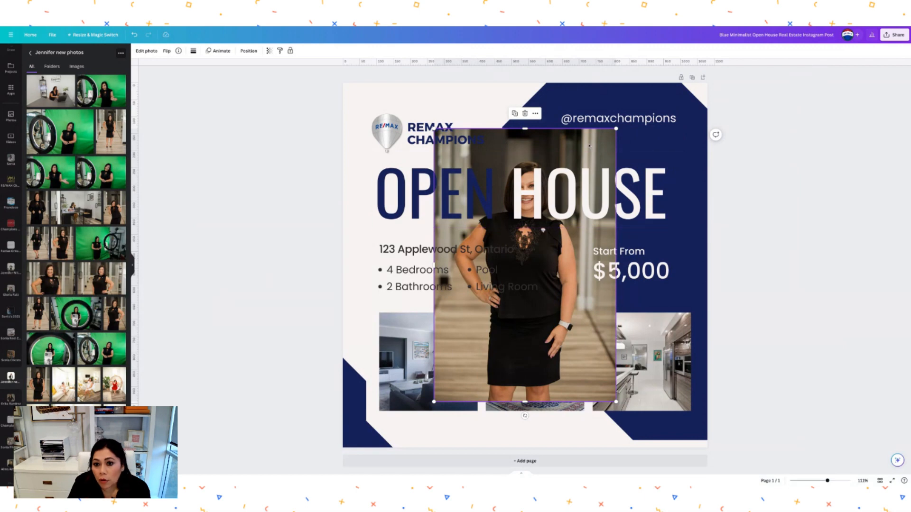
- Remove the agent photo's background, then shrink the cutout and place it in the bottom-left corner
left_click(147, 51)
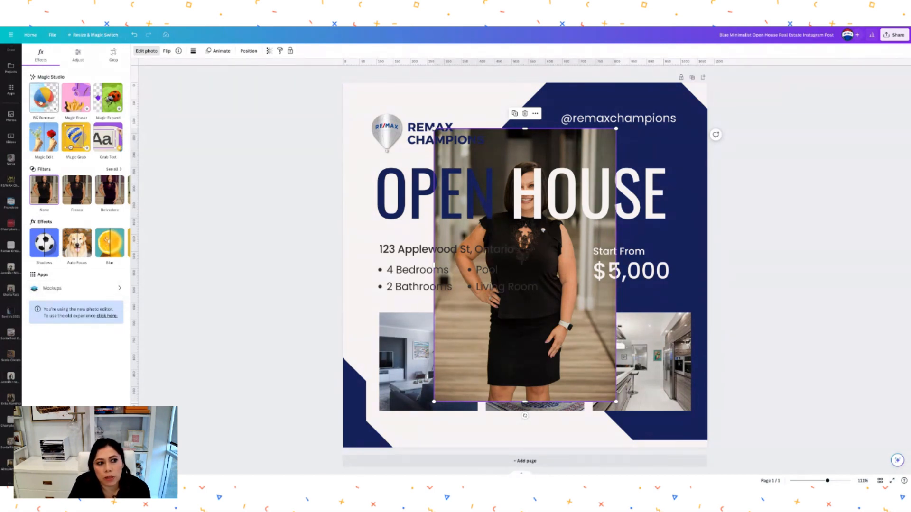
left_click(42, 104)
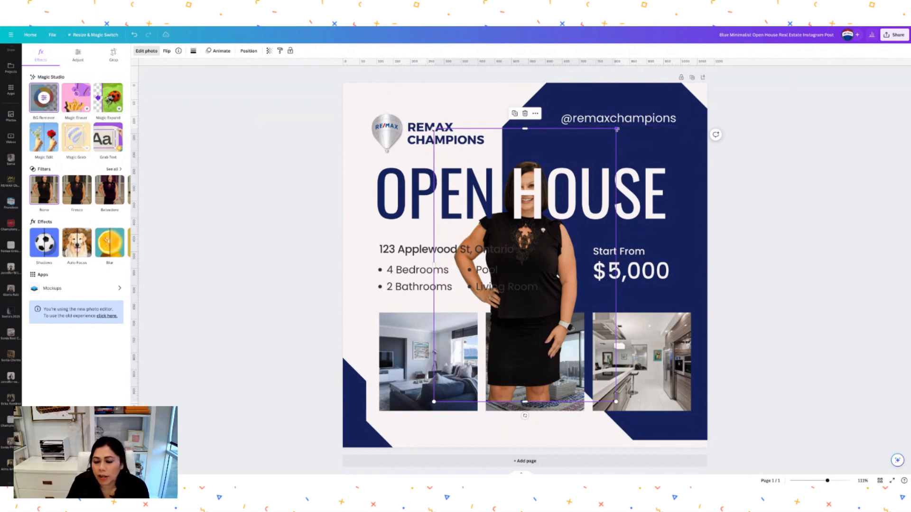
left_click_drag(617, 129, 523, 268)
mouse_move(507, 310)
left_mouse_down()
mouse_move(684, 346)
mouse_move(628, 383)
mouse_move(613, 370)
mouse_move(614, 338)
left_mouse_up()
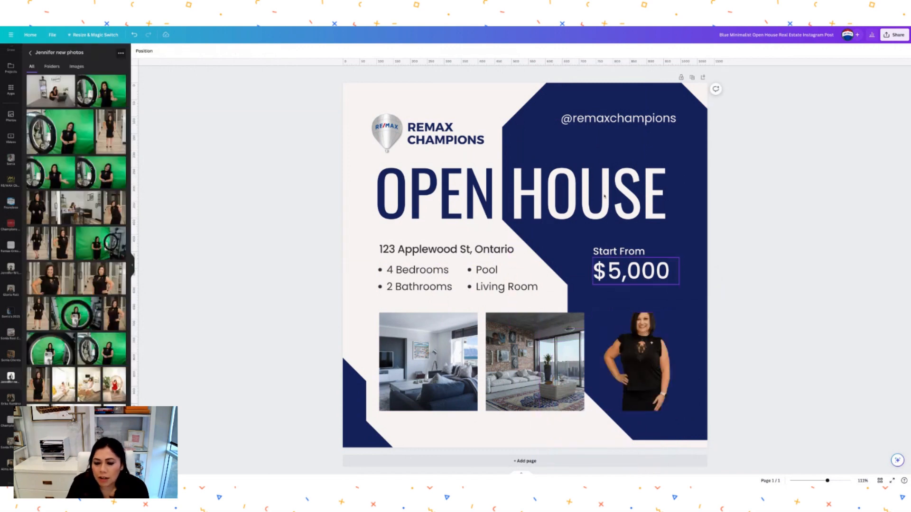
left_click(134, 34)
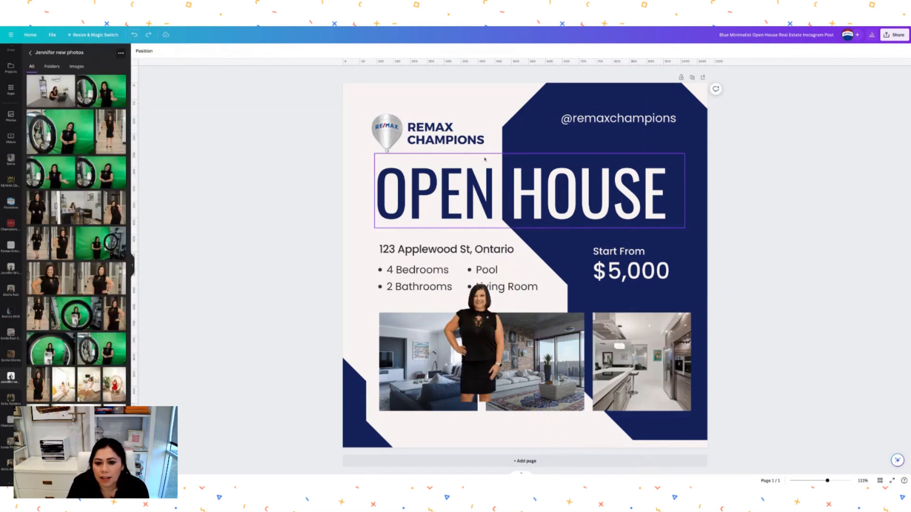
left_click(484, 313)
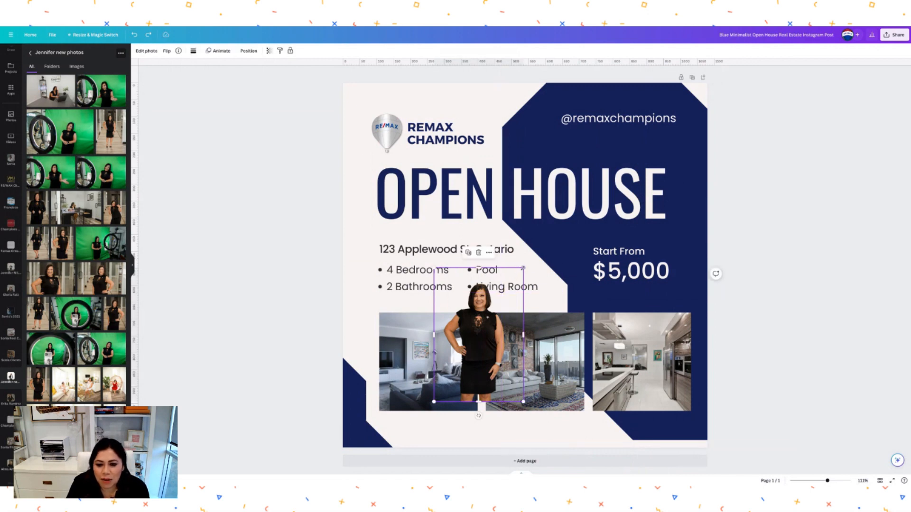
left_click_drag(523, 268, 504, 297)
left_click_drag(469, 351, 369, 395)
left_click(356, 258)
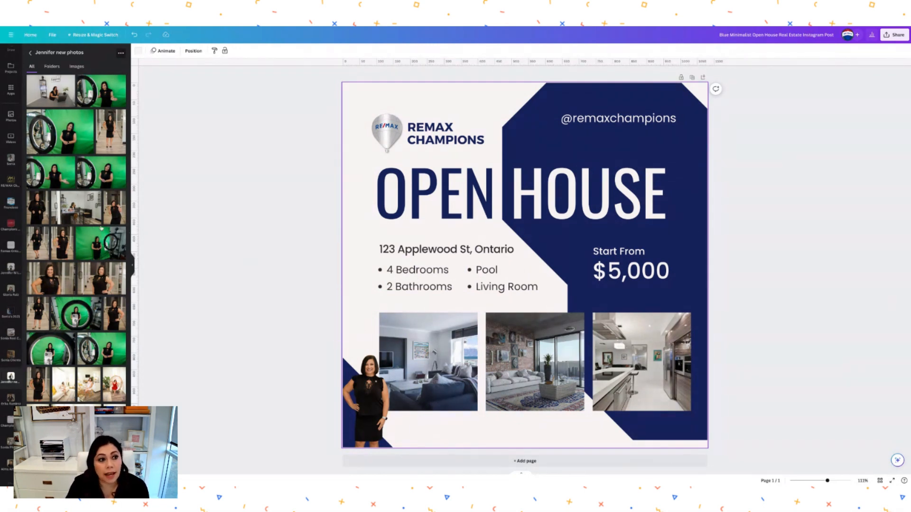
- Add body text with the agent's name, Broker Associate title, DRE licence number and phone, sized 12.7 below the photo
scroll(9, 138, "up", 3)
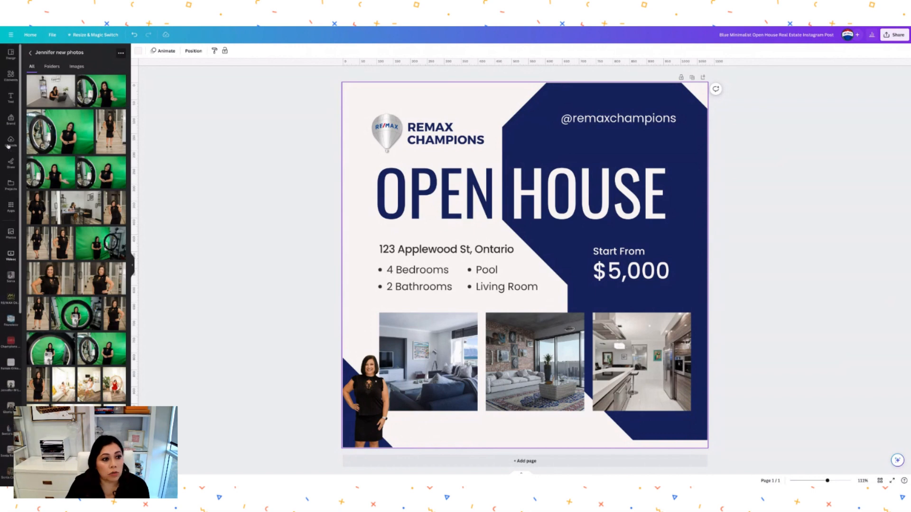
left_click(11, 97)
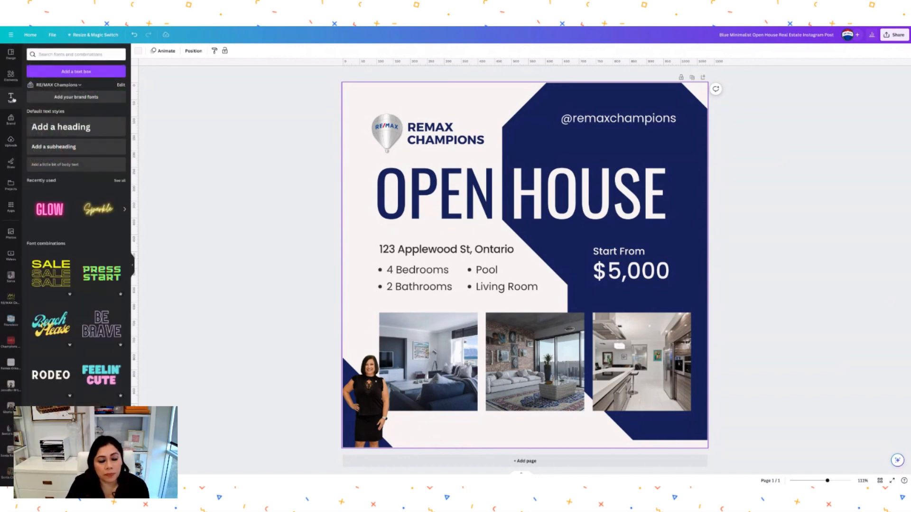
left_click(56, 164)
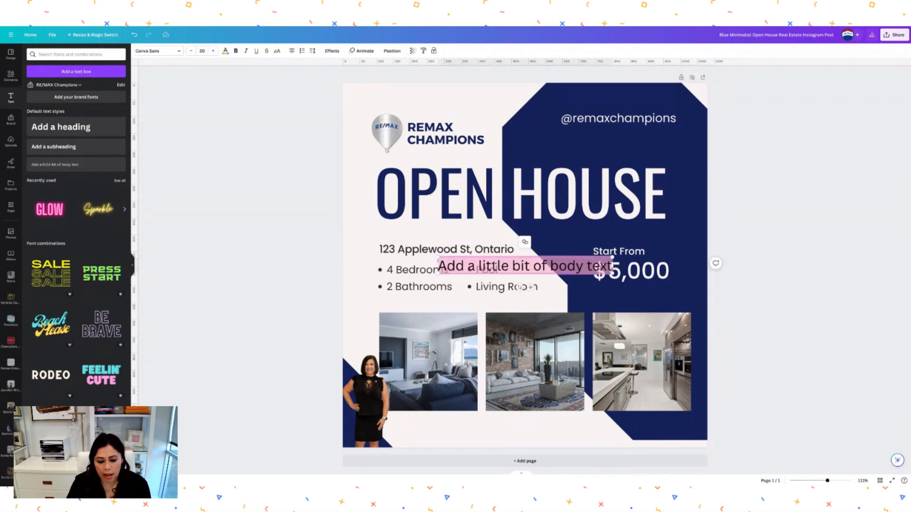
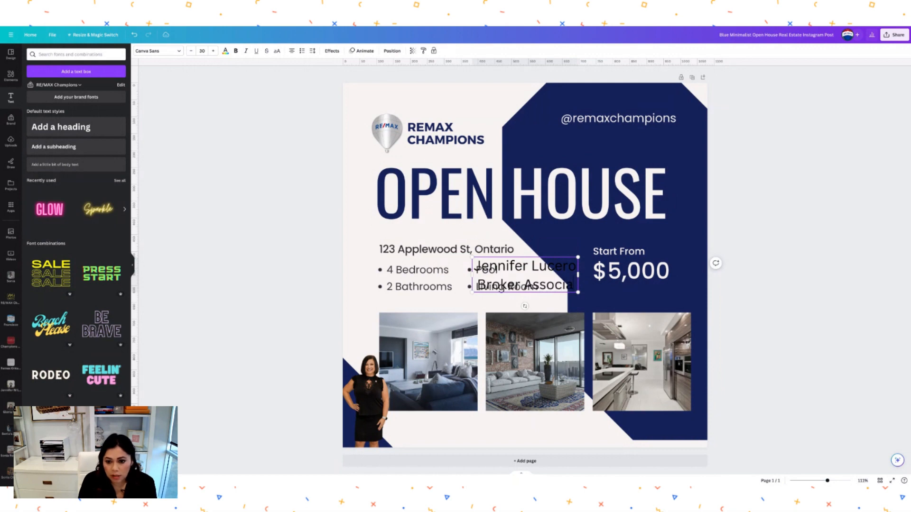
type("te")
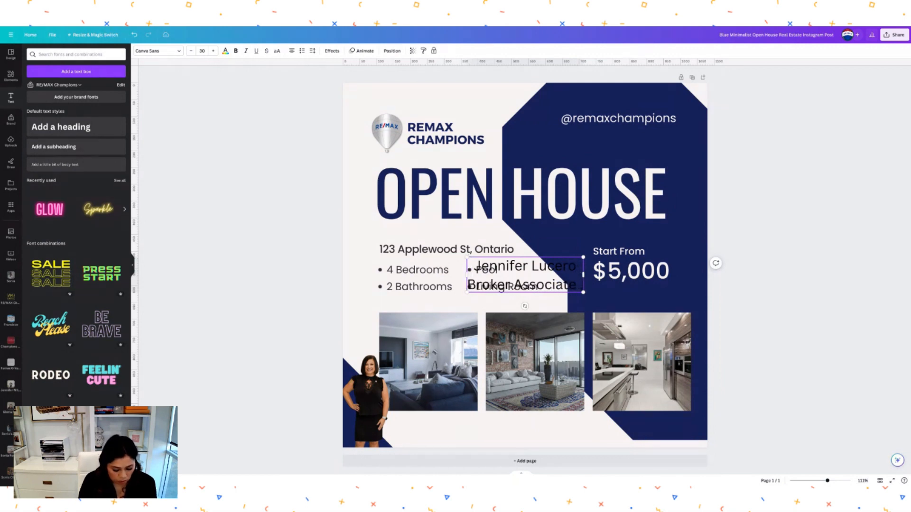
type(" , DRE 123456")
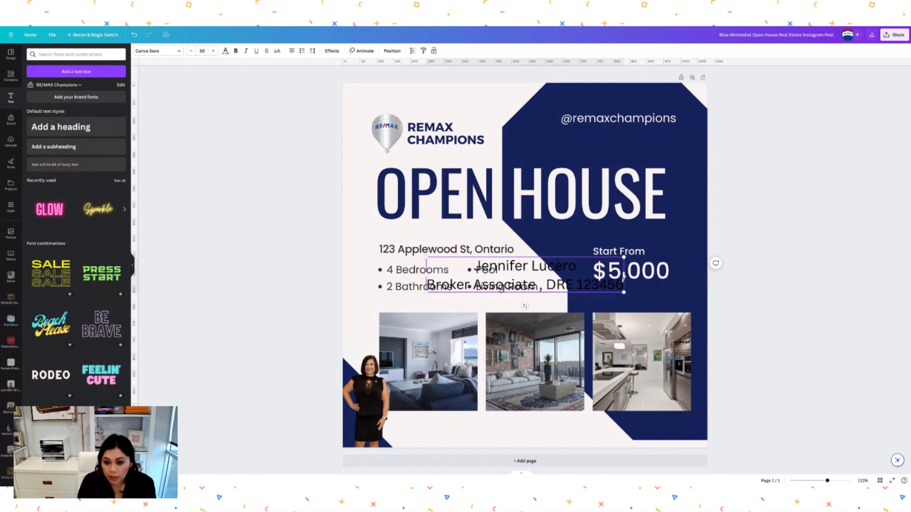
key("Return")
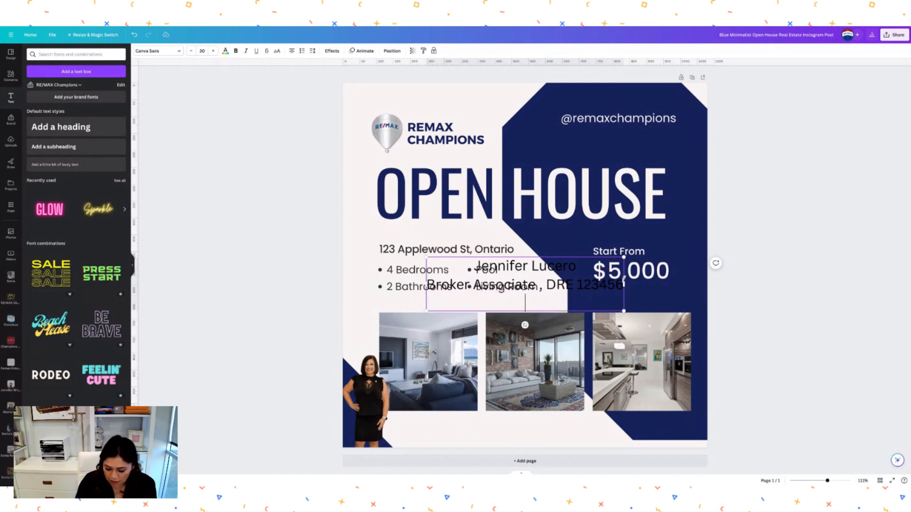
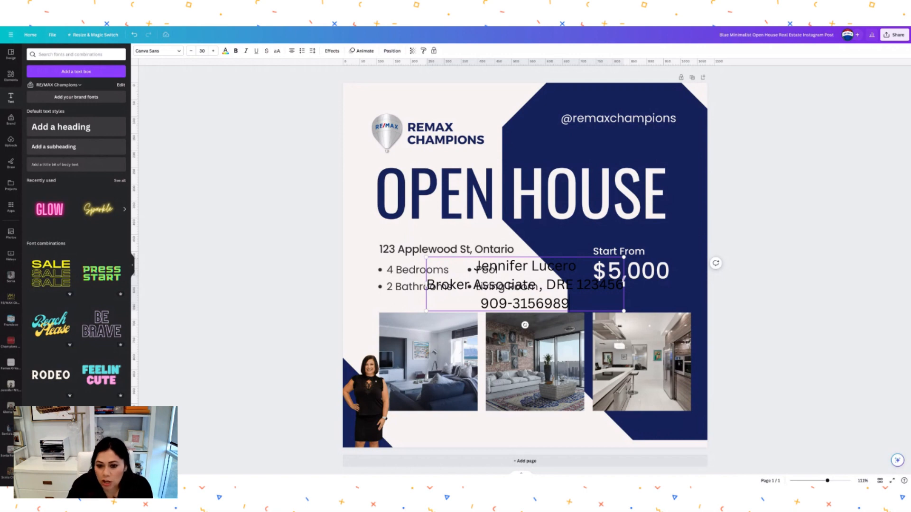
left_click_drag(623, 258, 445, 426)
left_click(539, 302)
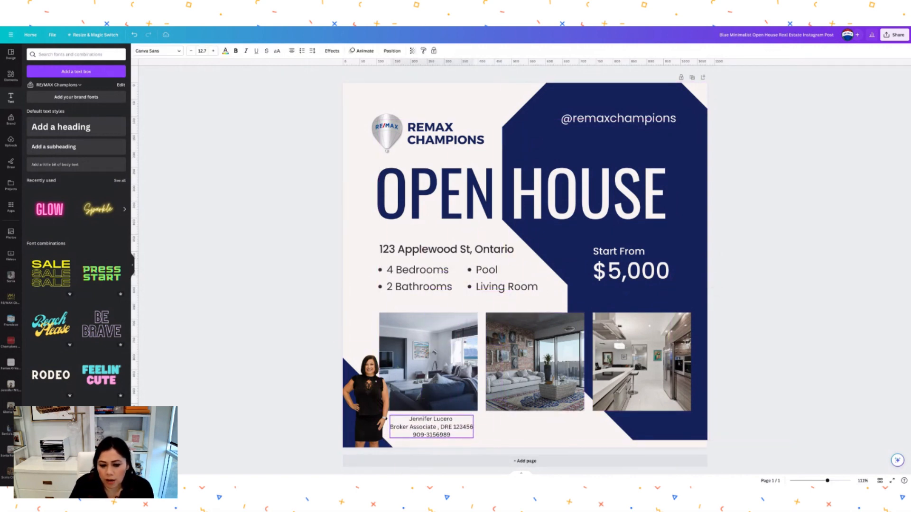
left_click(500, 420)
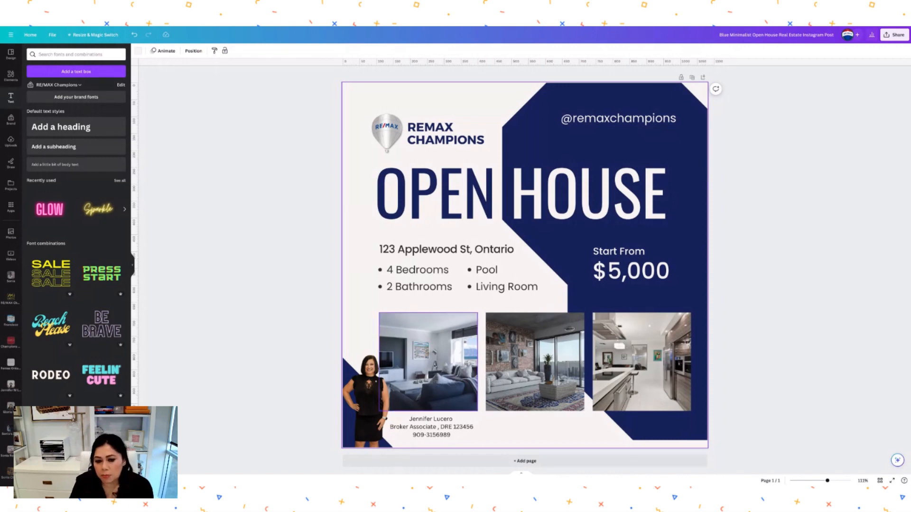
- Inspect the living-room and kitchen photos, then bring up the uploaded images library
left_click(521, 354)
left_click(640, 361)
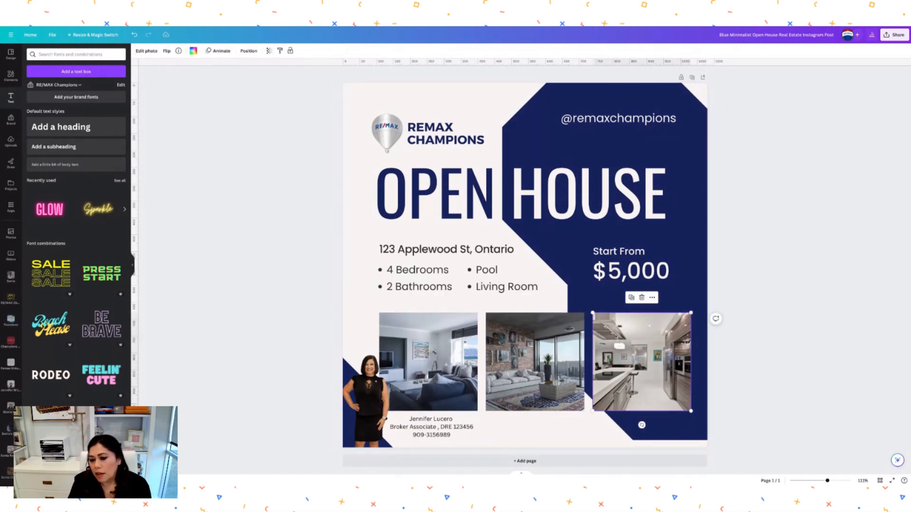
left_click(704, 288)
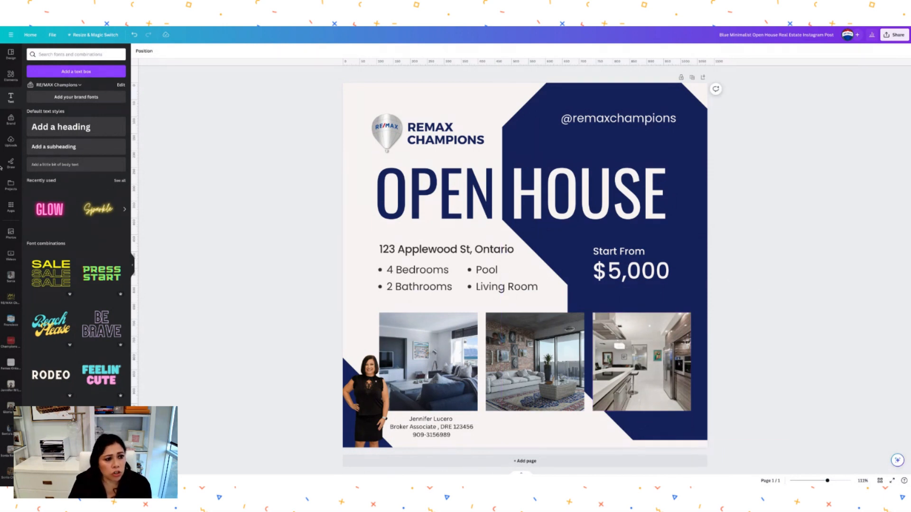
left_click(10, 142)
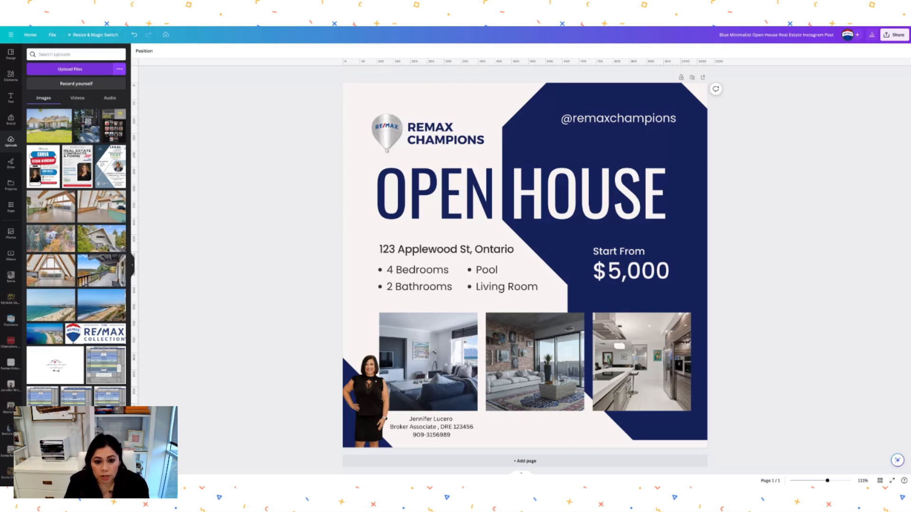
- Upload new house photos and drop the exterior shot into the middle frame, adjusting its crop
left_click(636, 300)
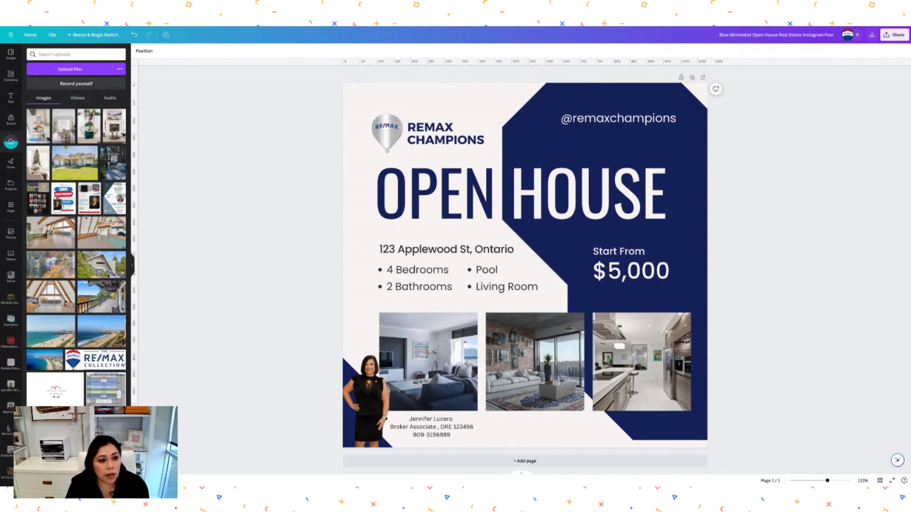
left_click_drag(74, 166, 480, 366)
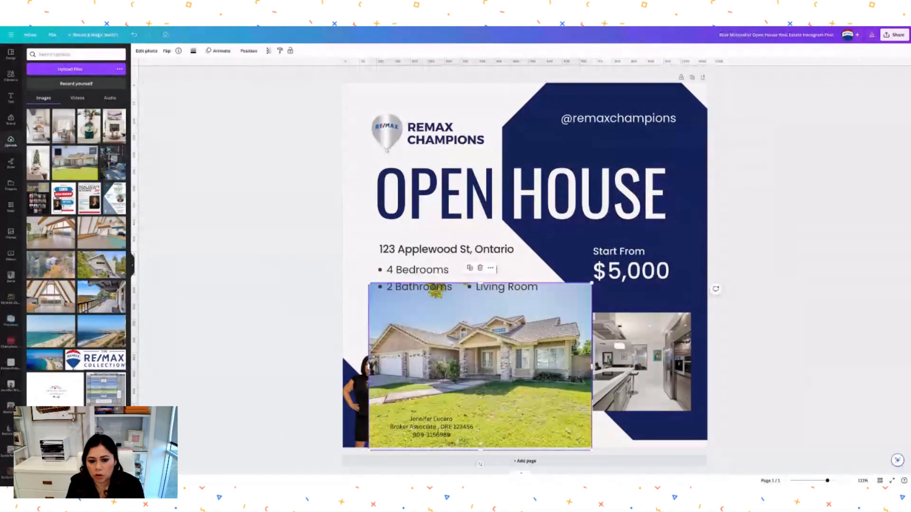
left_click_drag(568, 293, 547, 367)
double_click(535, 361)
left_click(544, 310)
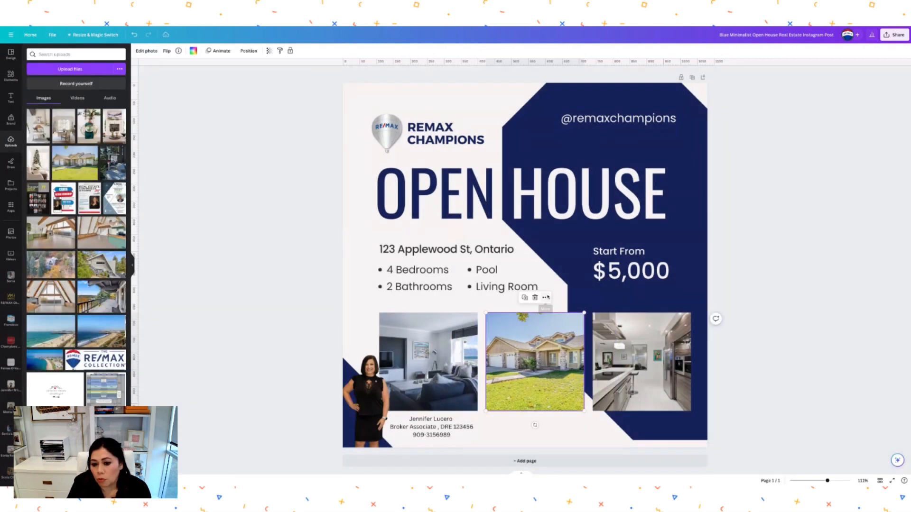
left_click(546, 298)
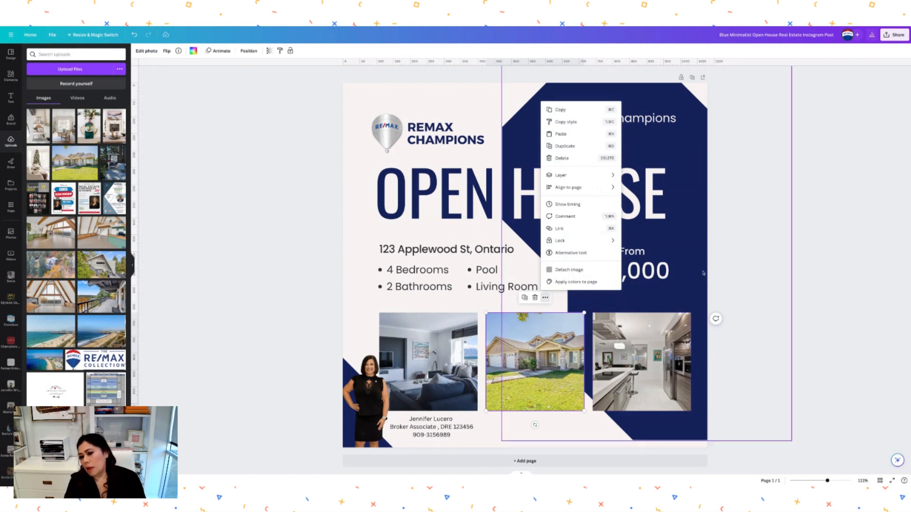
left_click(728, 257)
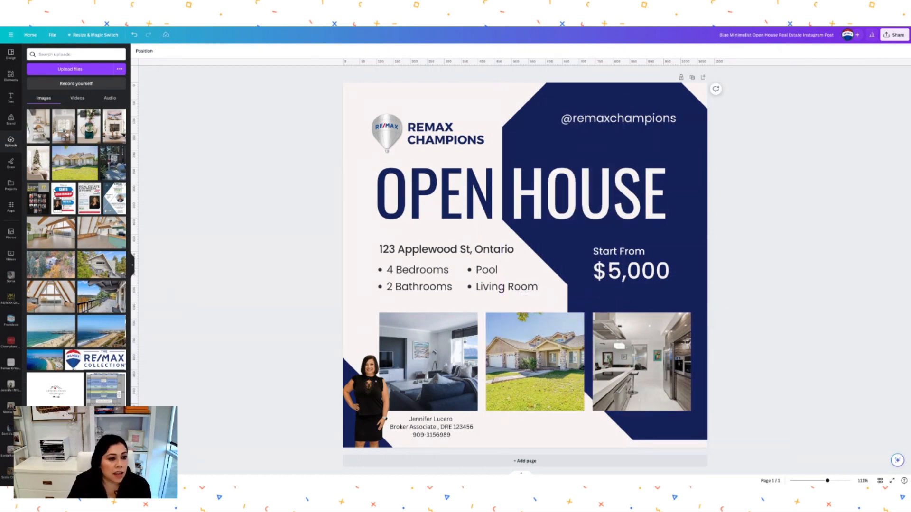
- Drop the Christmas dining room into the left frame and the Christmas-tree living room into the right
left_click_drag(63, 125, 430, 365)
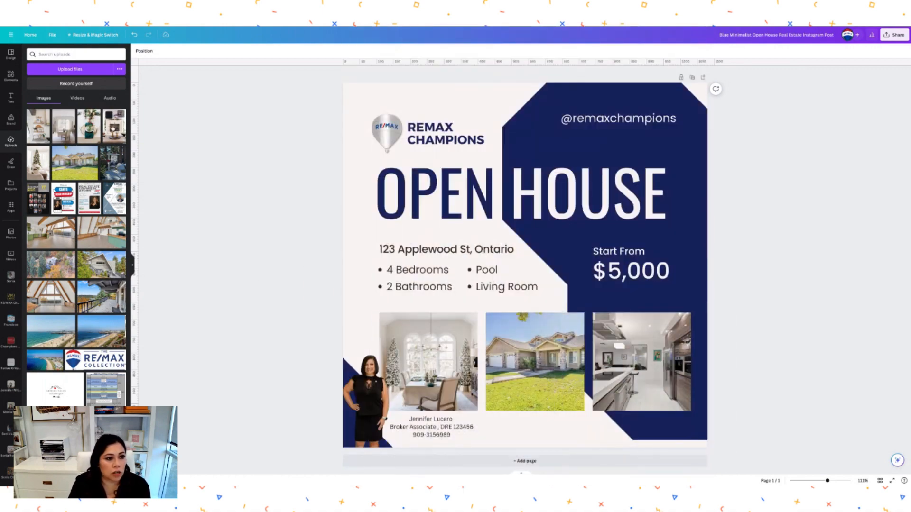
left_click_drag(33, 170, 639, 375)
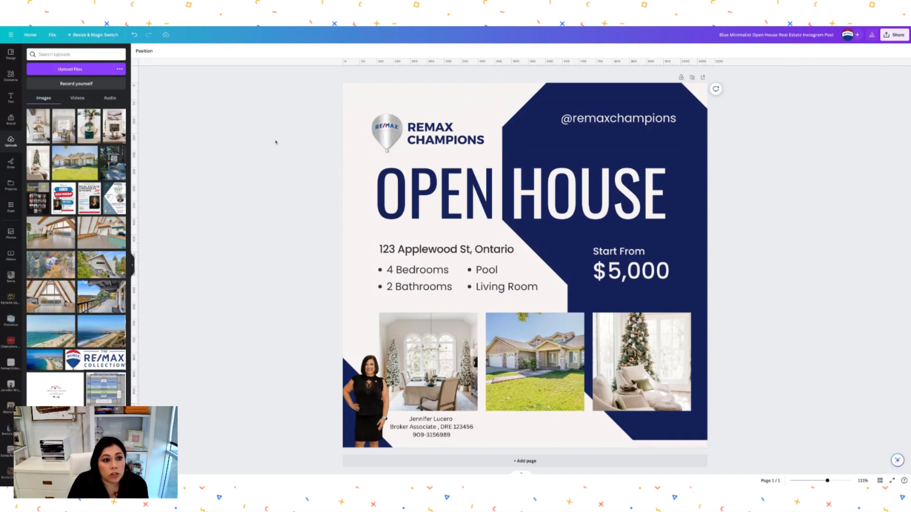
- From the uploaded Videos, drag the house-and-driveway clip into the left photo frame
left_click(84, 99)
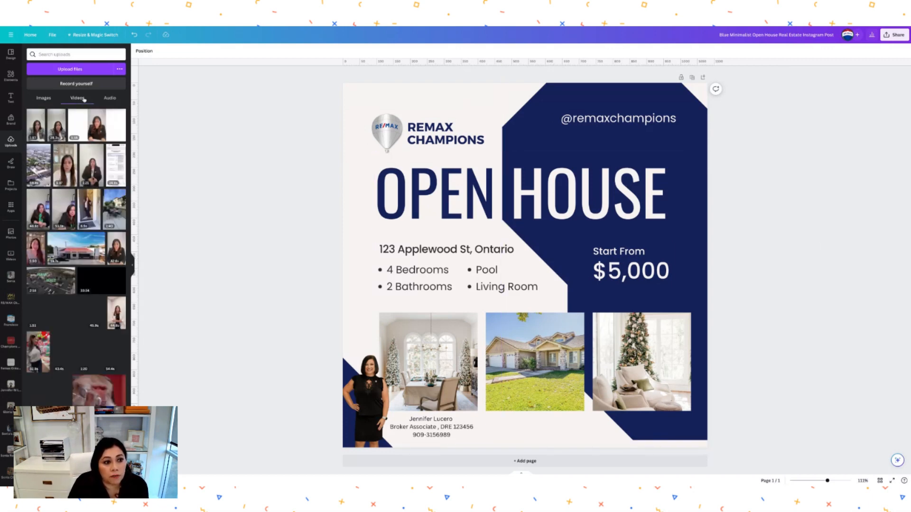
scroll(86, 183, "down", 1)
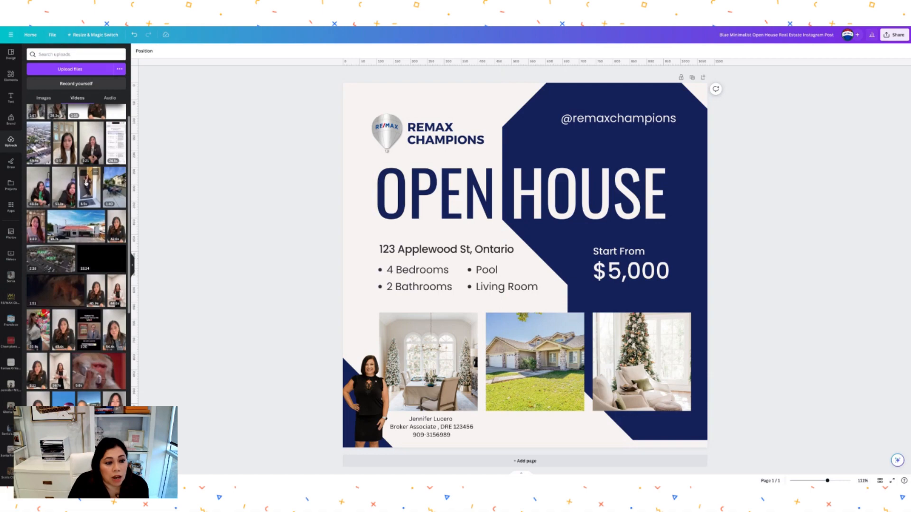
scroll(95, 179, "up", 1)
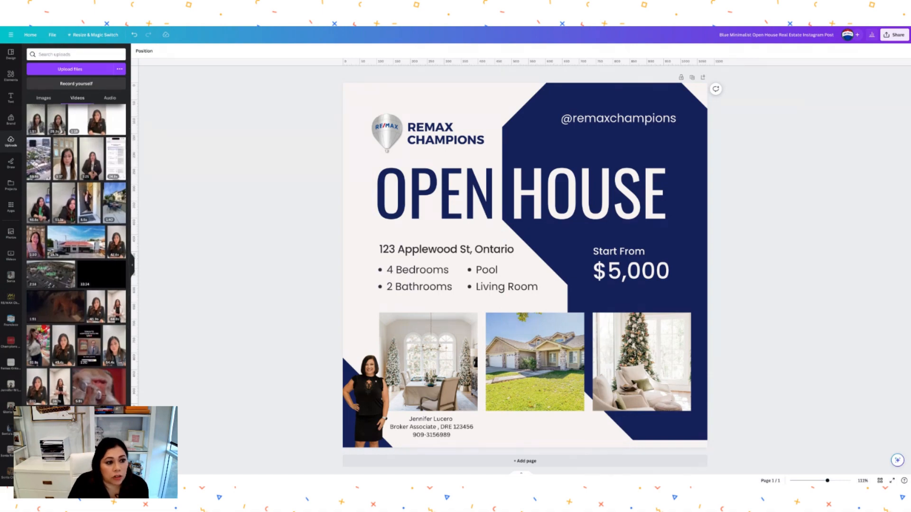
left_click(36, 164)
left_click_drag(35, 164, 500, 436)
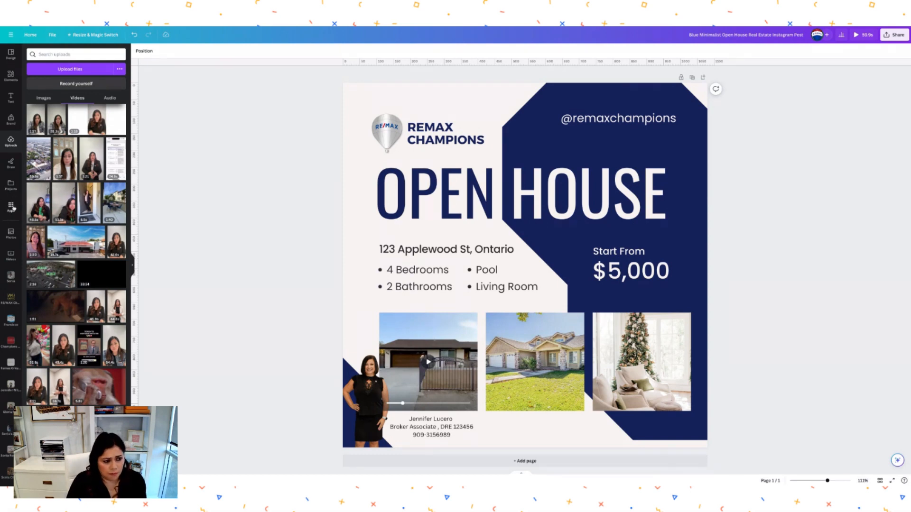
- Find the QR Code app in the Apps library and open it
left_click(11, 207)
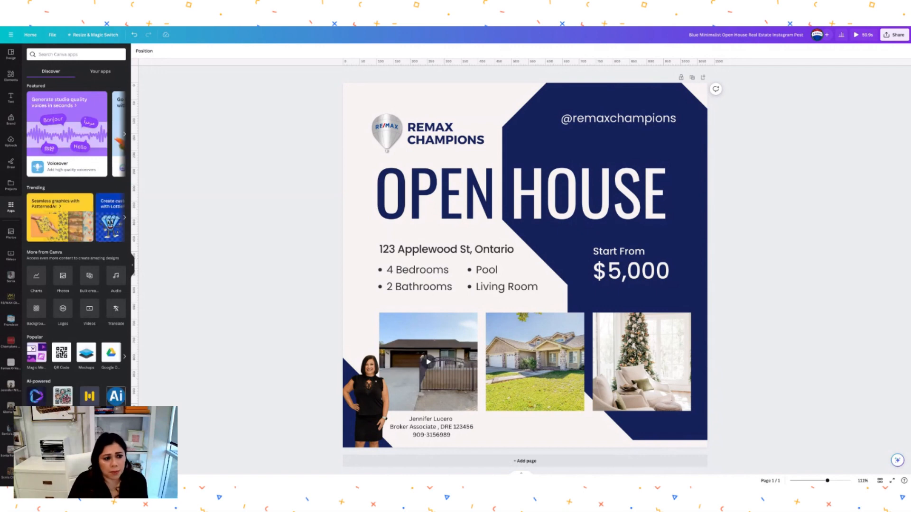
scroll(107, 290, "down", 2)
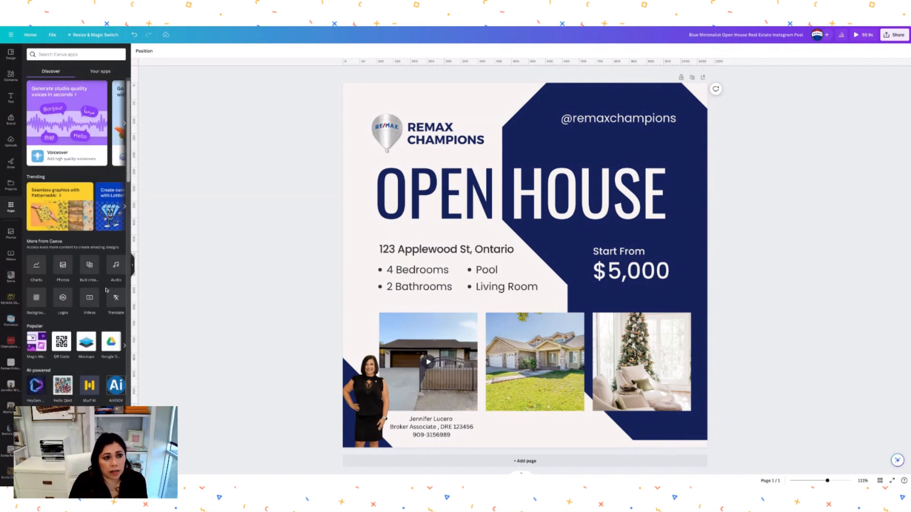
scroll(66, 225, "down", 5)
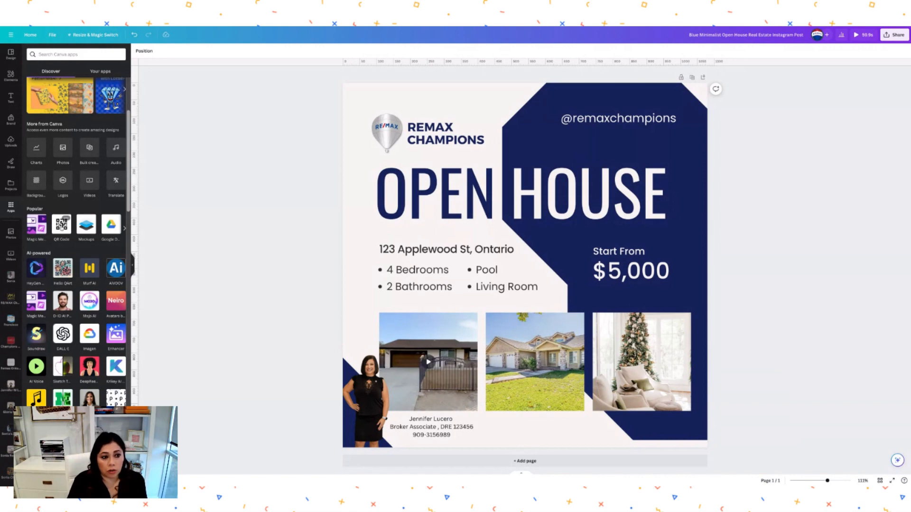
left_click(62, 226)
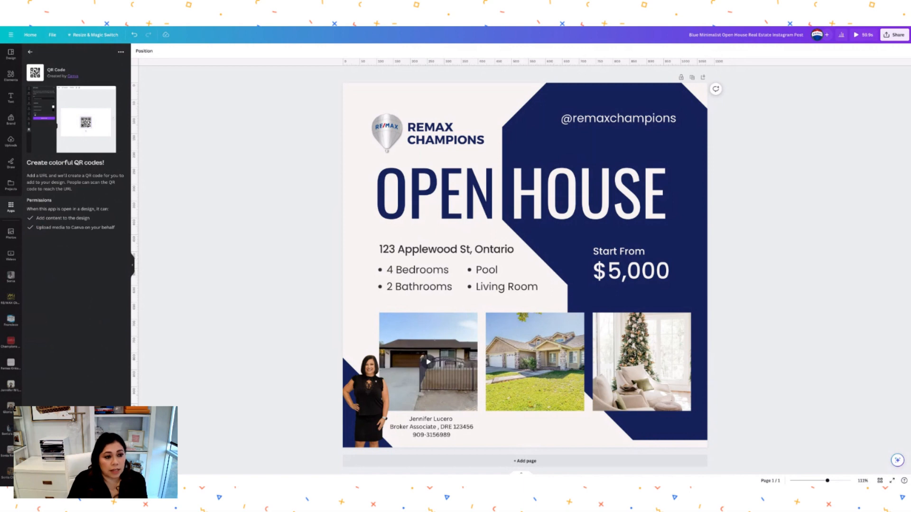
left_click(76, 475)
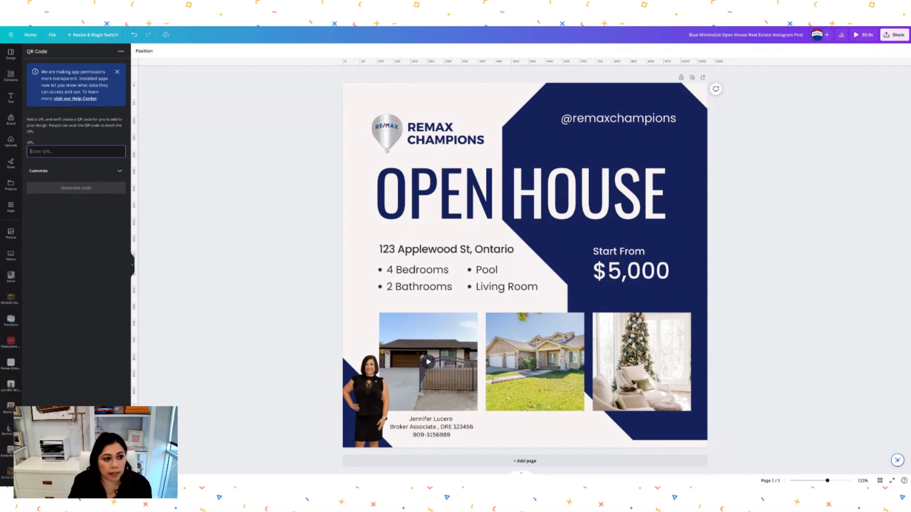
- Generate a QR code for the agent's website URL with a red #B41212 foreground
type("www")
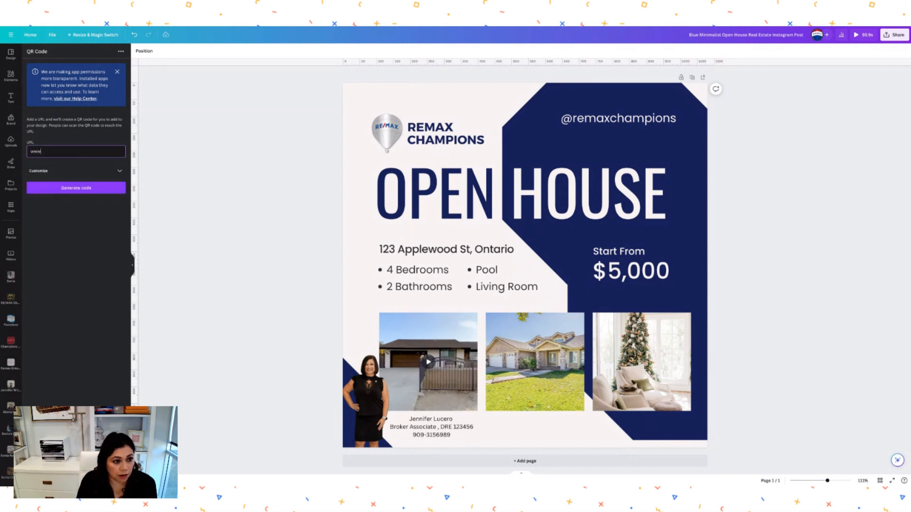
type(".somni")
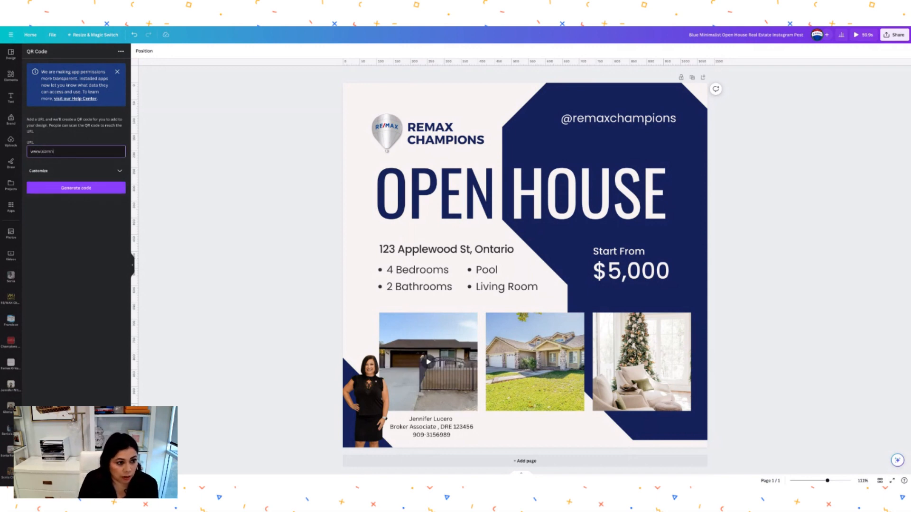
type("aniaen")
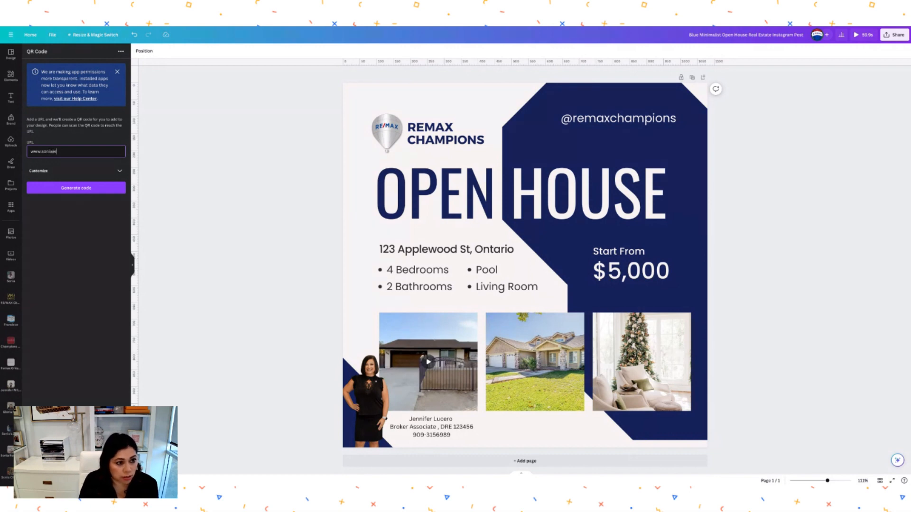
type("realestatebro")
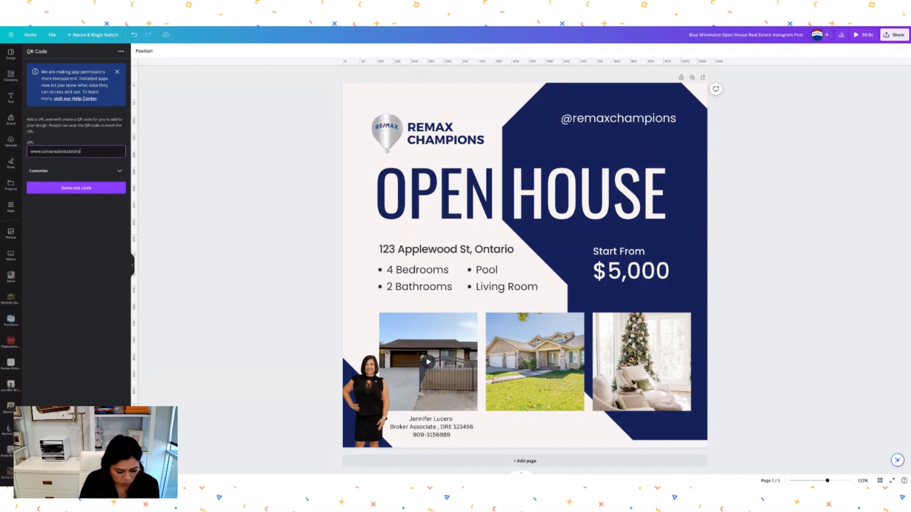
type("ker.com")
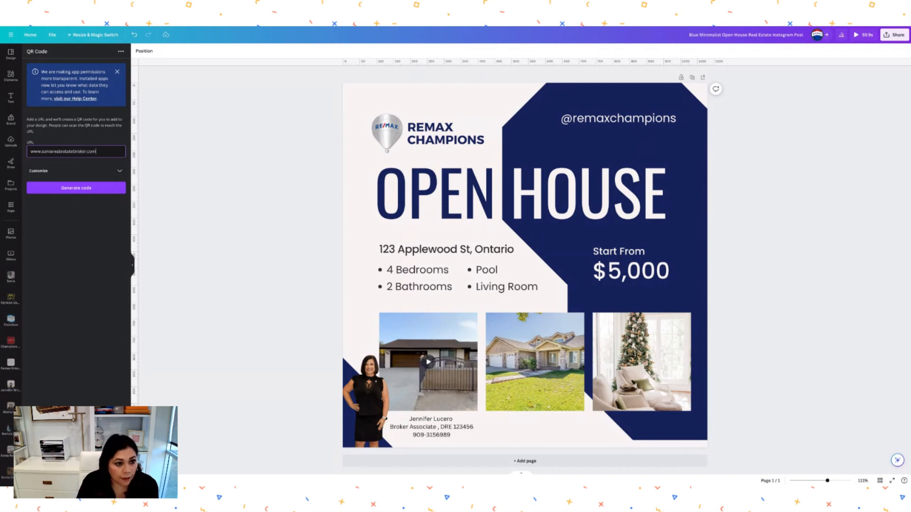
left_click(119, 170)
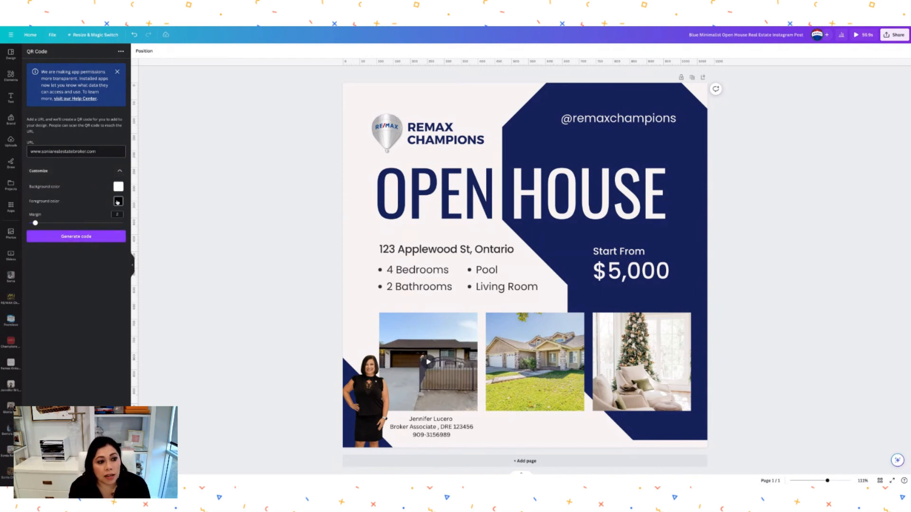
left_click(117, 201)
left_click(196, 223)
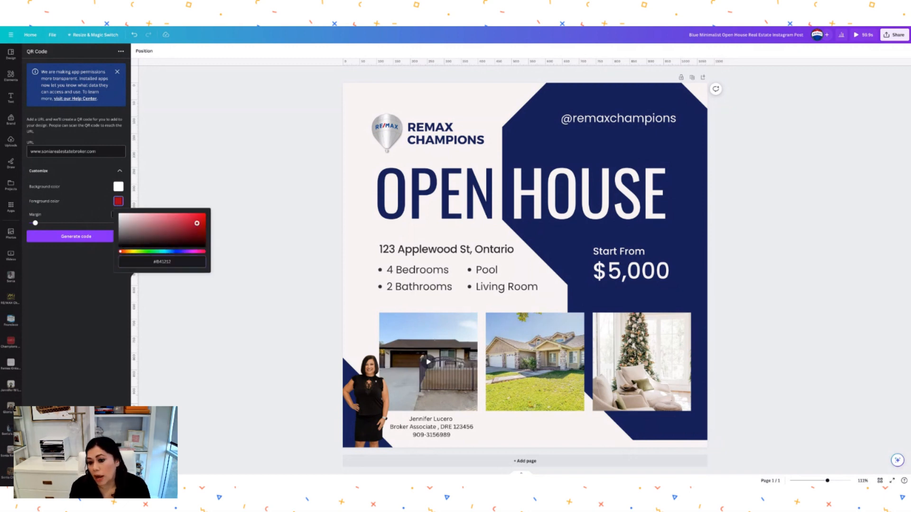
left_click(156, 204)
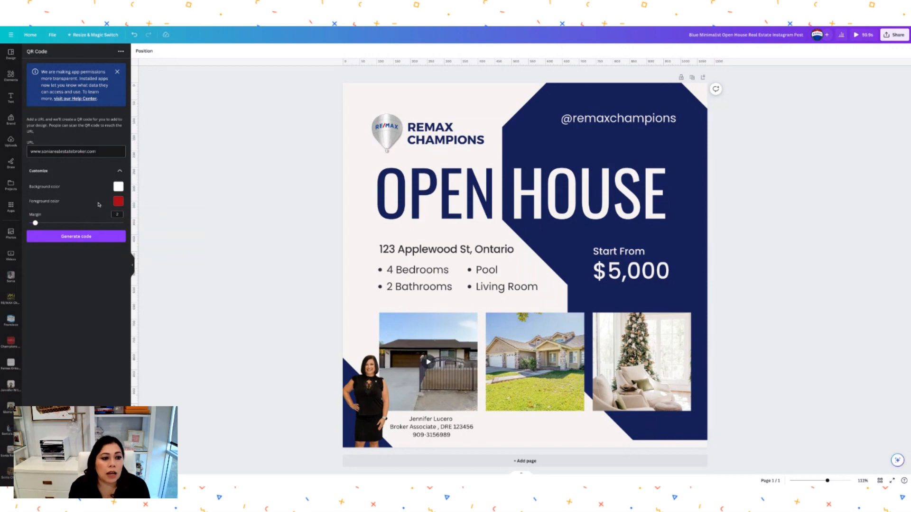
left_click(118, 187)
left_click(90, 212)
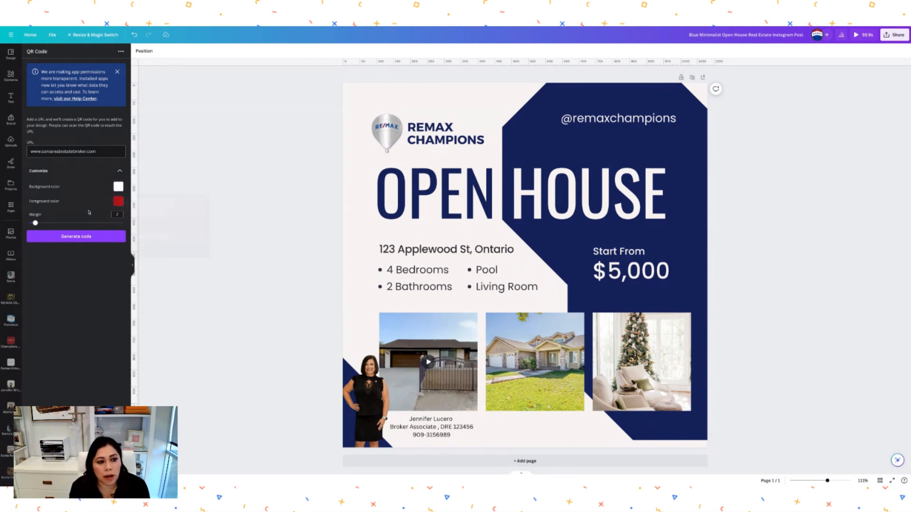
left_click(78, 235)
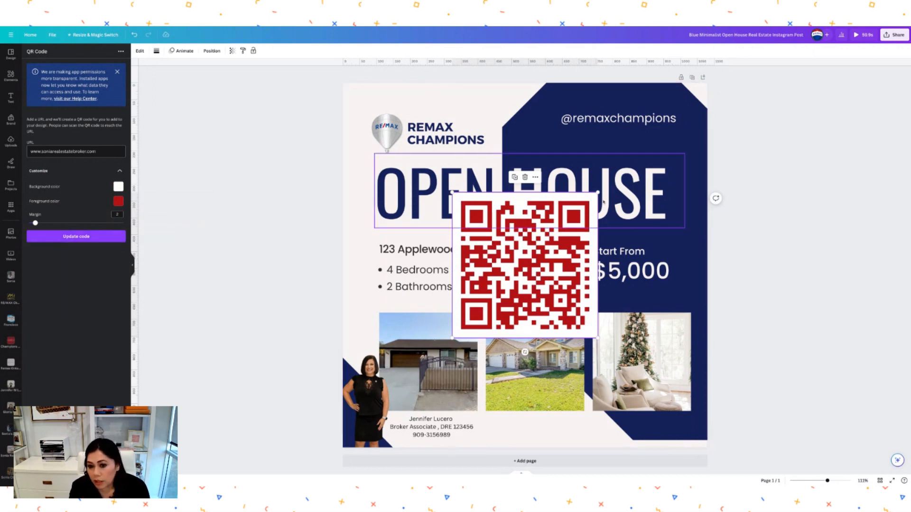
- Shrink the red QR code and set it beside the contact caption at the bottom
left_click_drag(598, 192, 496, 429)
left_click(537, 421)
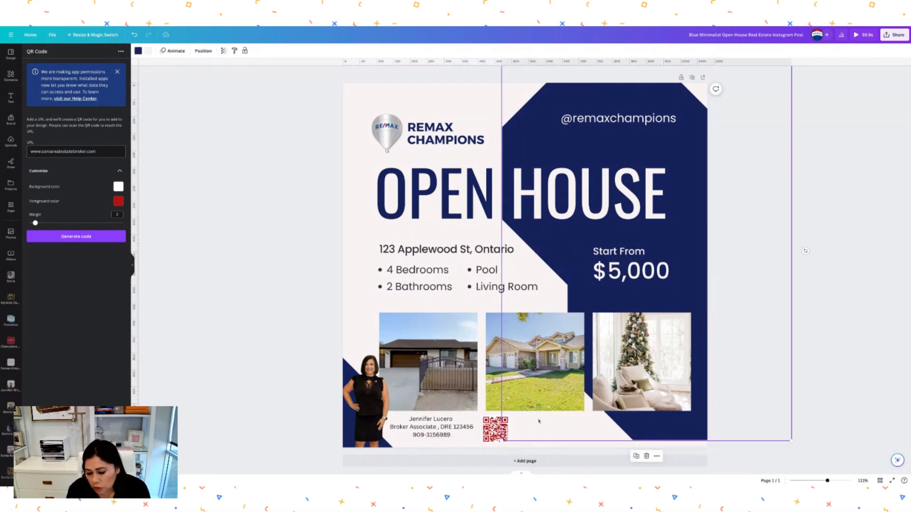
left_click(477, 439)
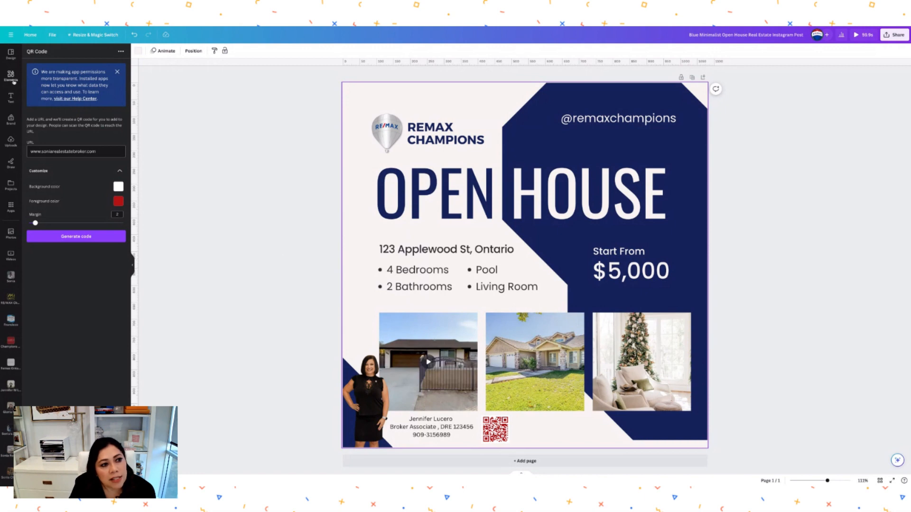
- Search Elements for 'qr' frames, add the SCAN ME graphic and shrink it
left_click(11, 76)
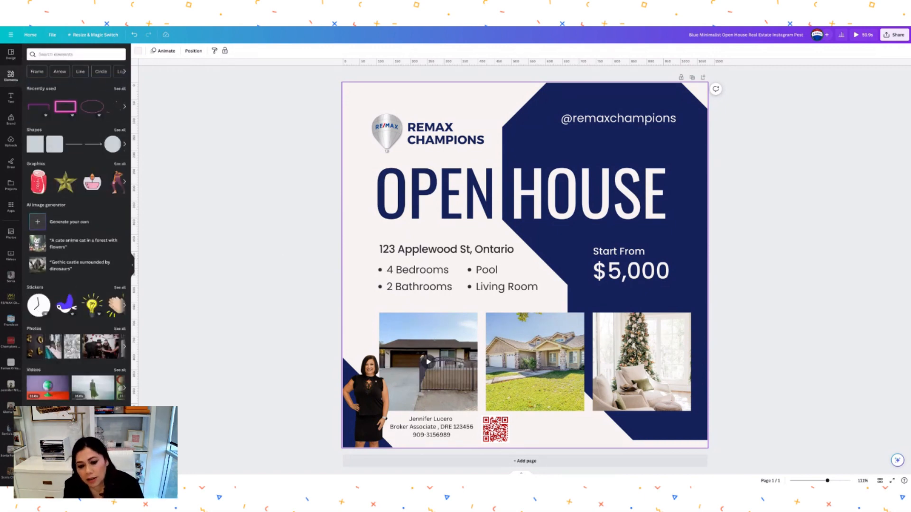
left_click(48, 55)
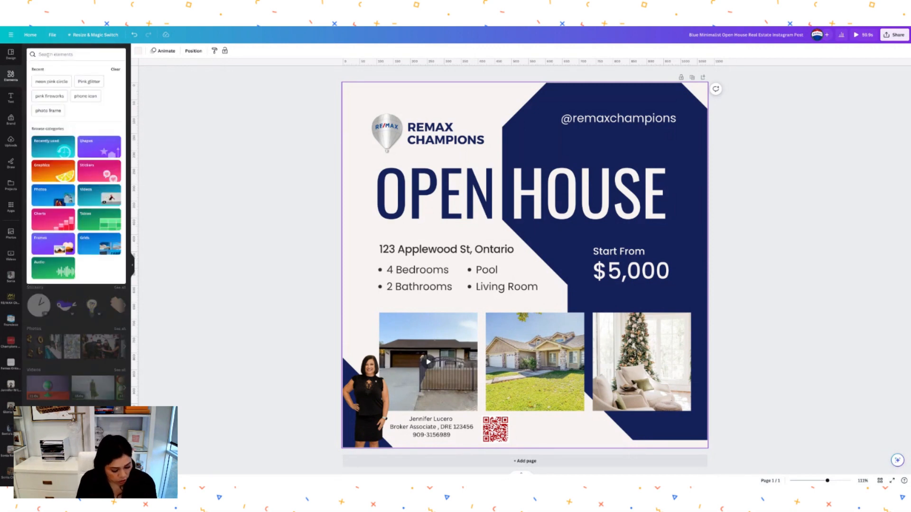
type("qr")
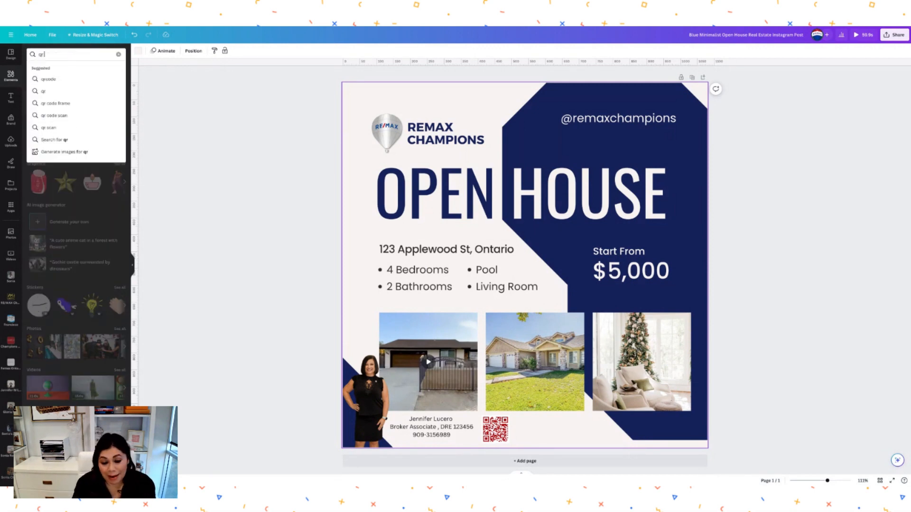
left_click(53, 103)
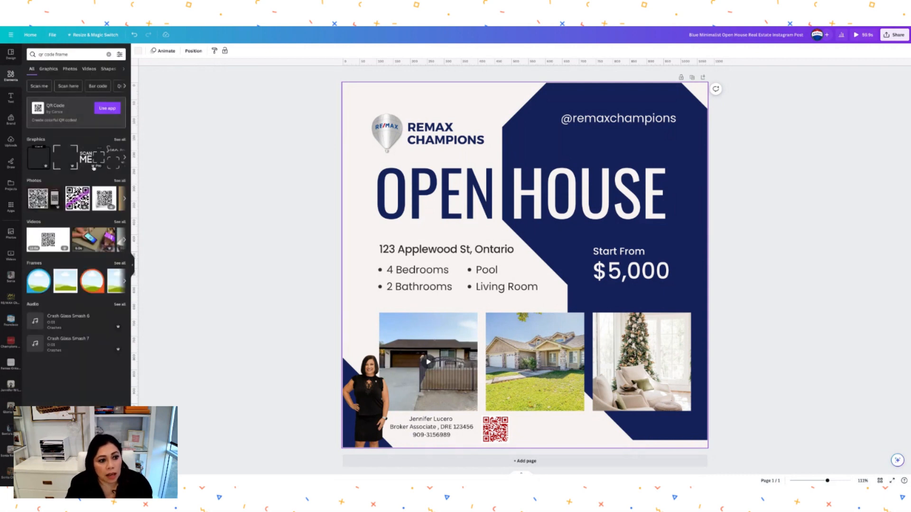
left_click(94, 161)
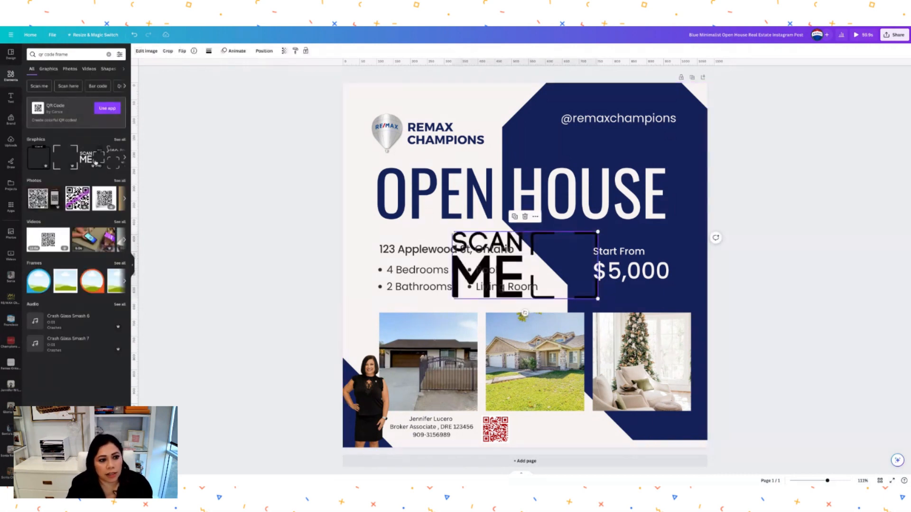
left_click_drag(598, 232, 497, 279)
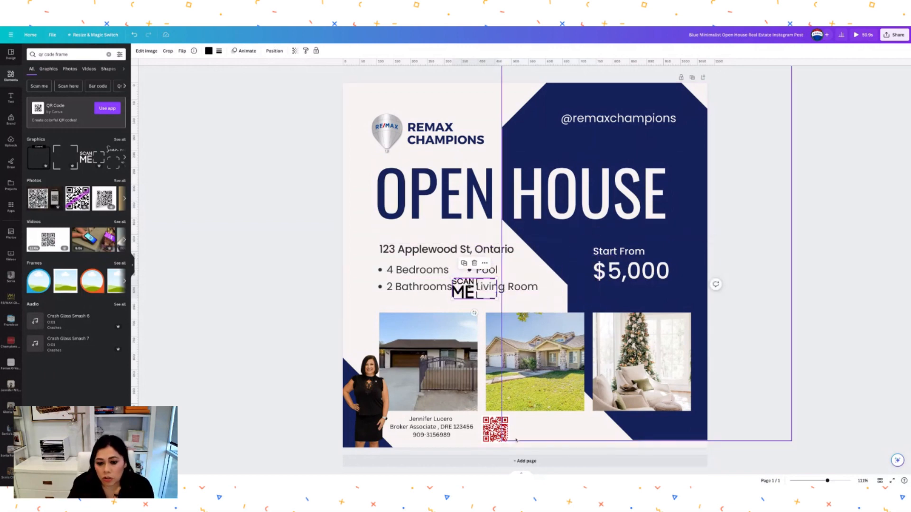
- Fit the SCAN ME frame around the QR code, nudging and slightly shrinking the code
left_click_drag(495, 430, 561, 430)
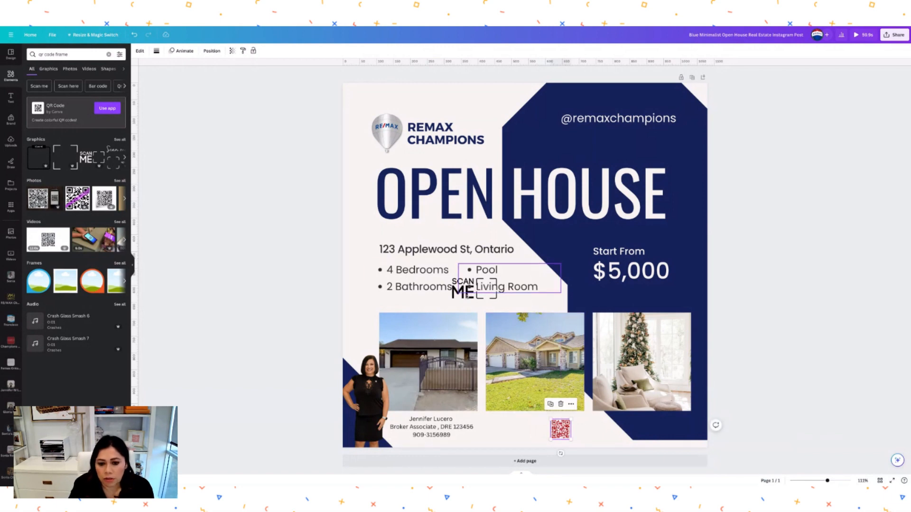
left_click_drag(466, 297, 504, 438)
left_click(560, 430)
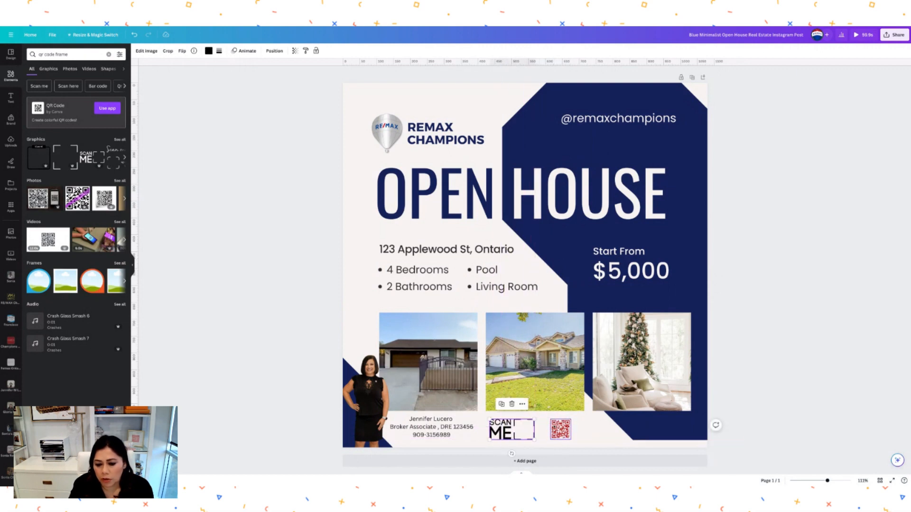
left_click_drag(572, 419, 526, 430)
left_click(551, 431)
left_click(496, 436)
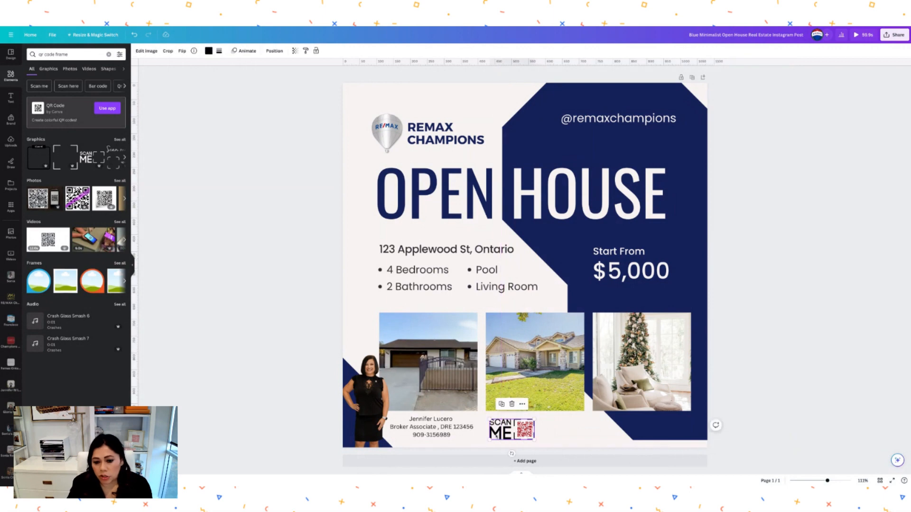
left_click(209, 52)
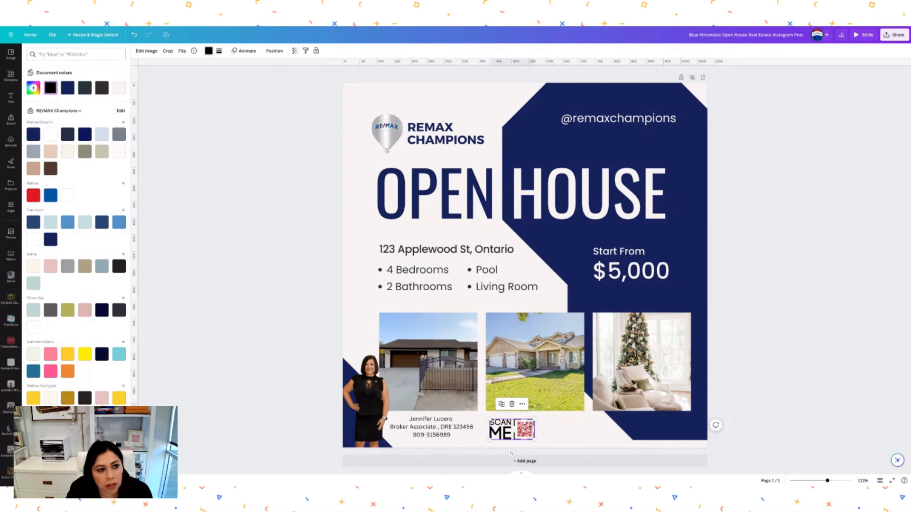
left_click(68, 88)
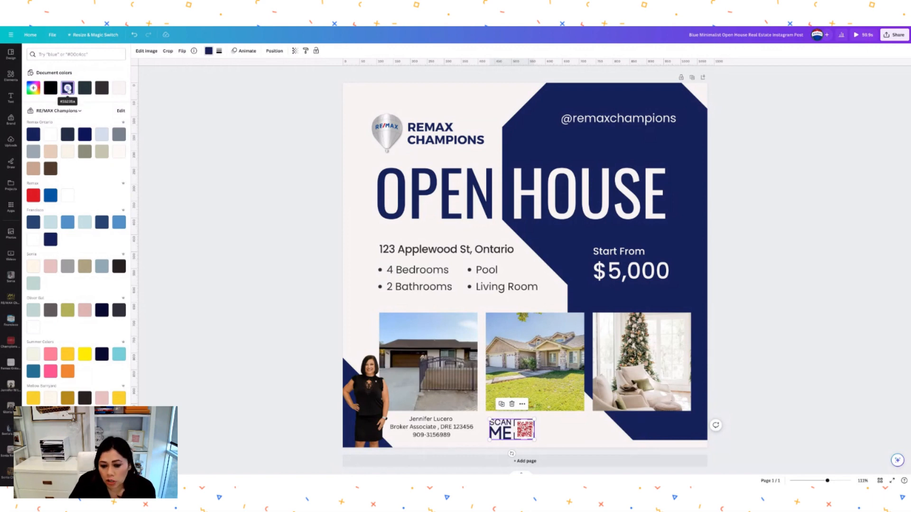
left_click(36, 198)
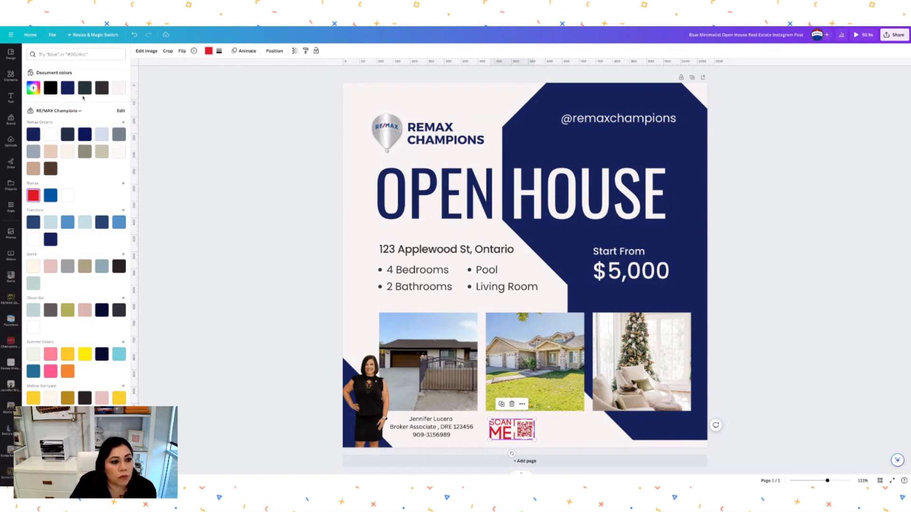
left_click(68, 88)
left_click(376, 258)
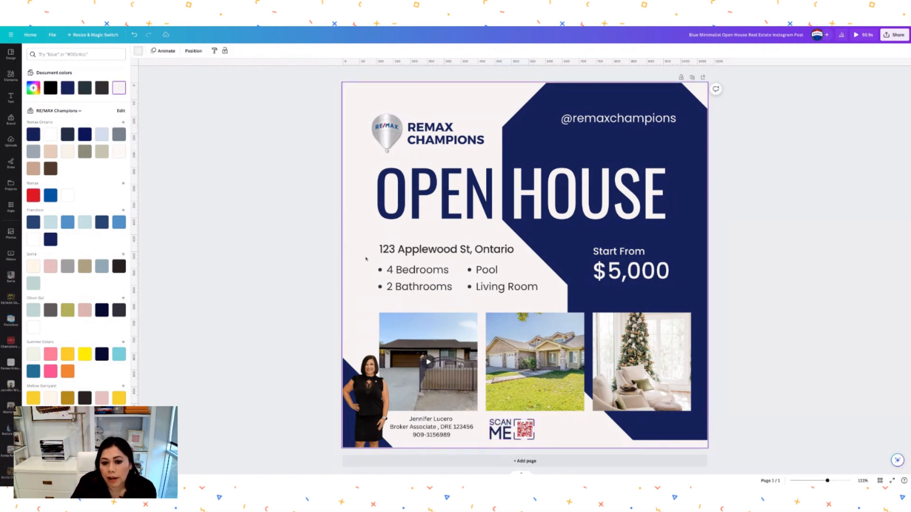
left_click(530, 434)
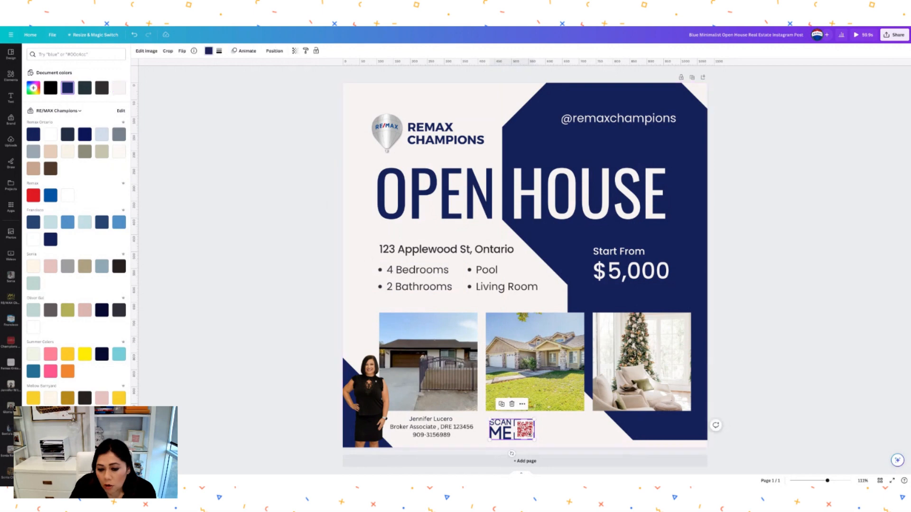
left_click_drag(530, 434, 531, 433)
left_click(563, 430)
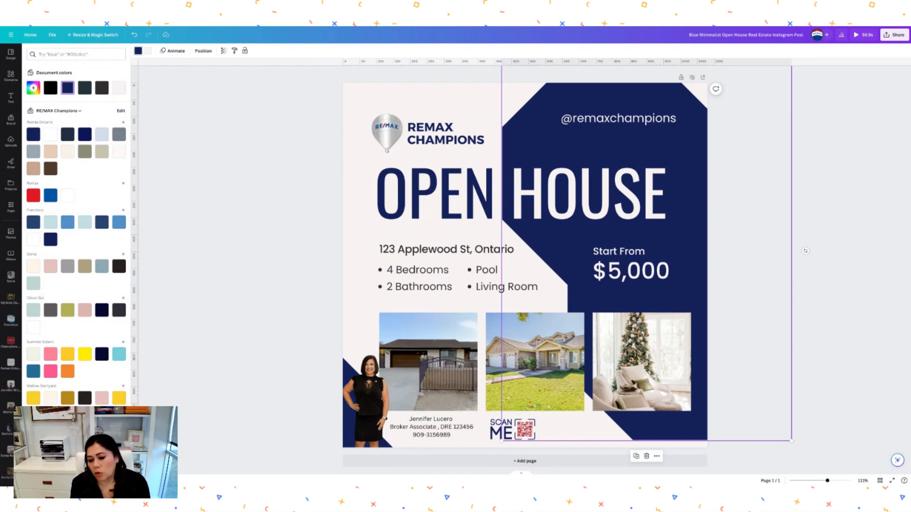
left_click(479, 443)
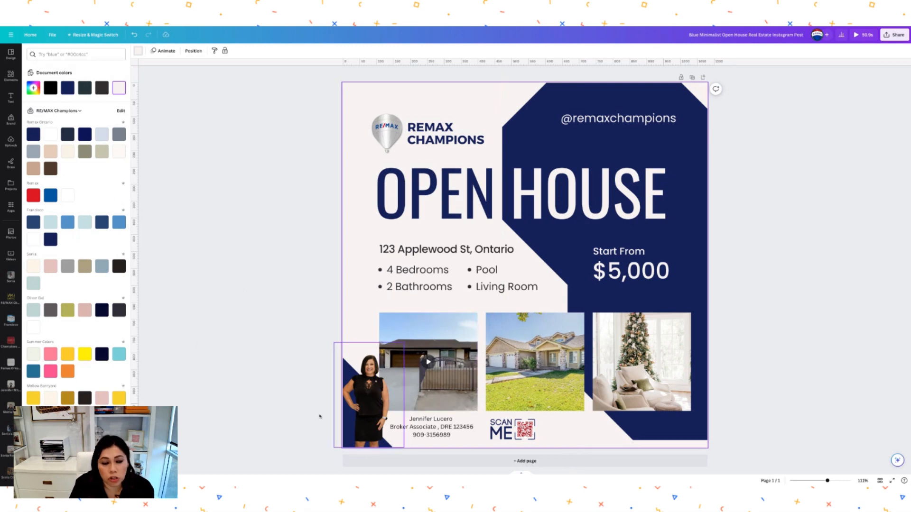
- Add a 'phone' graphic from Elements, shrink it beside the phone number, and colour it navy
left_click(11, 75)
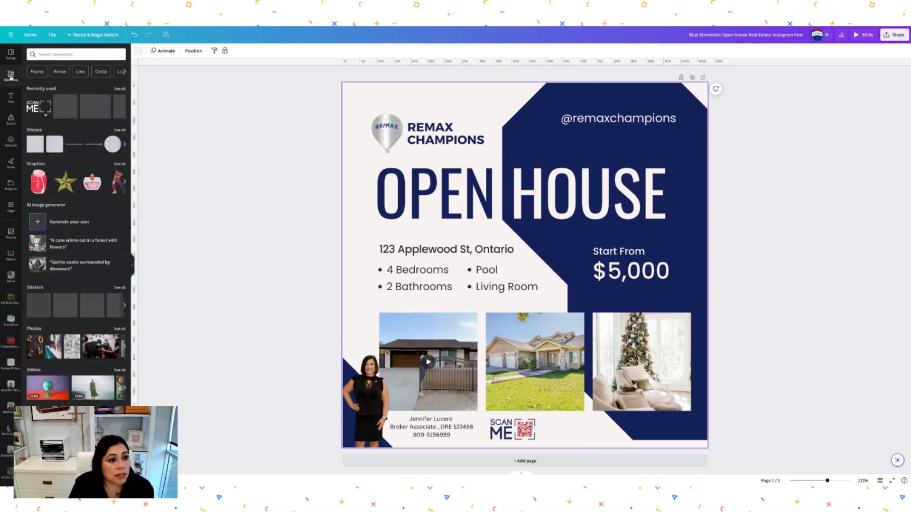
left_click(77, 55)
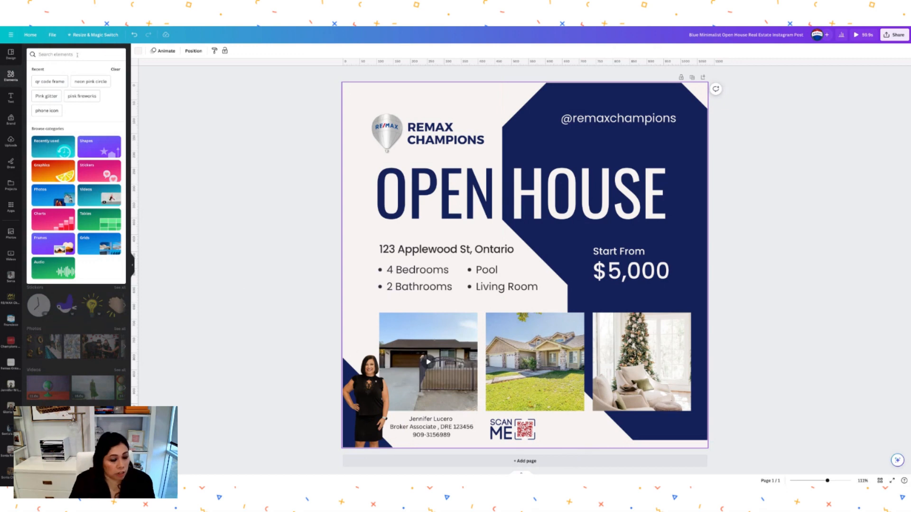
type("phone")
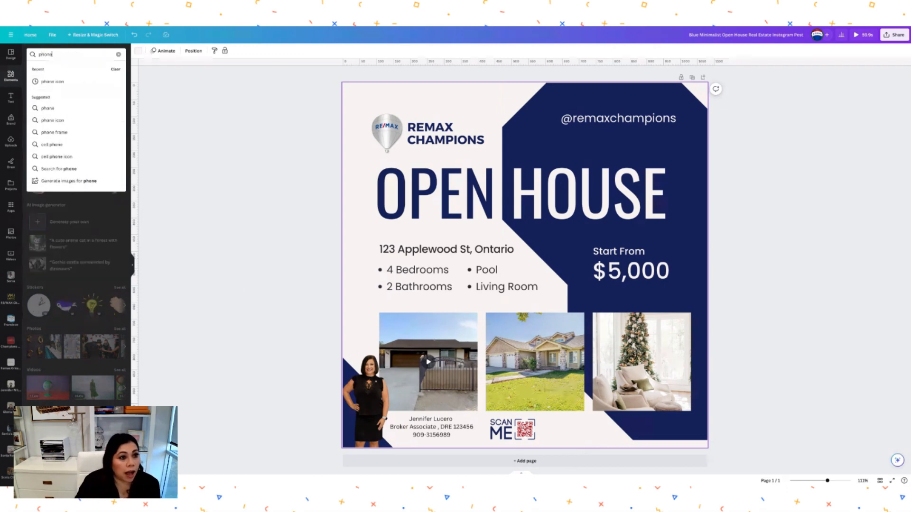
left_click(52, 82)
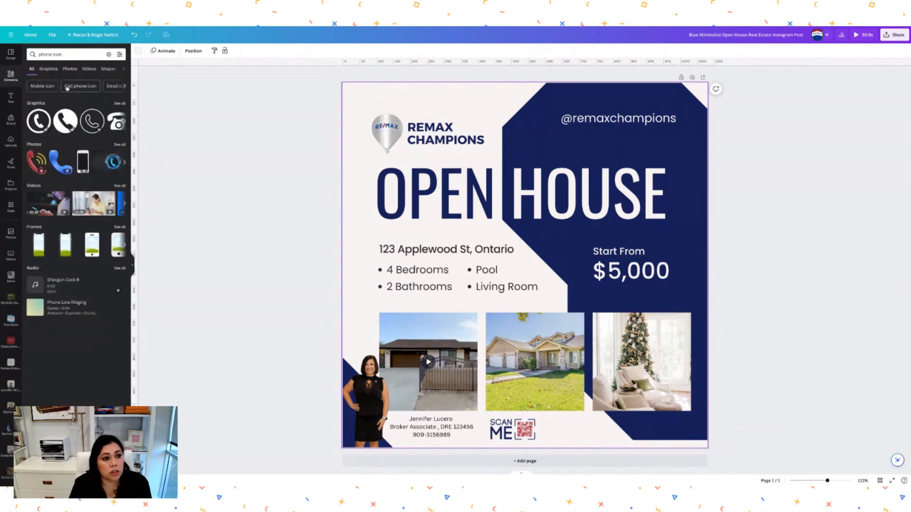
left_click(39, 121)
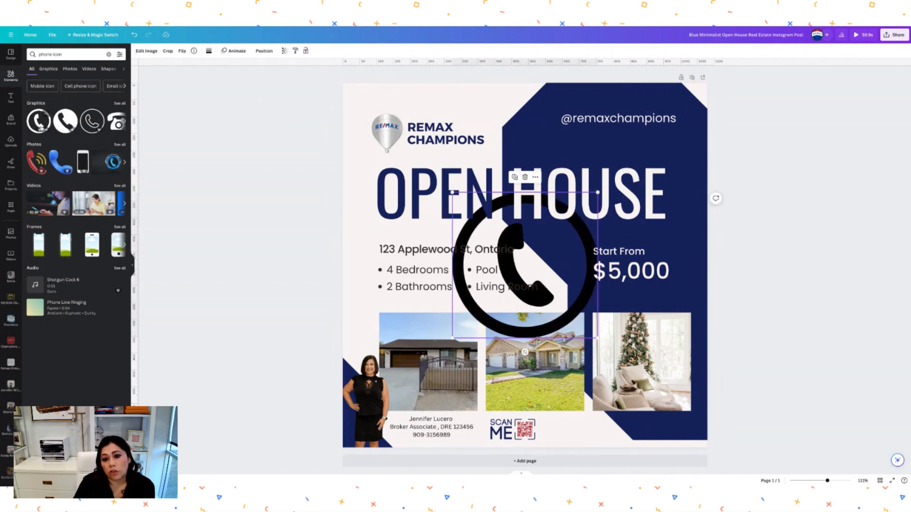
scroll(107, 118, "right", 6)
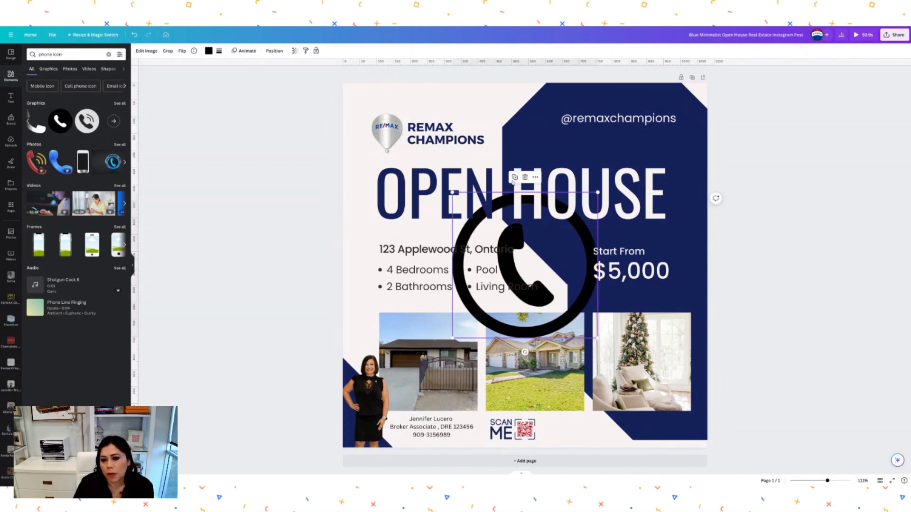
left_click_drag(598, 192, 481, 343)
left_click_drag(465, 352, 413, 454)
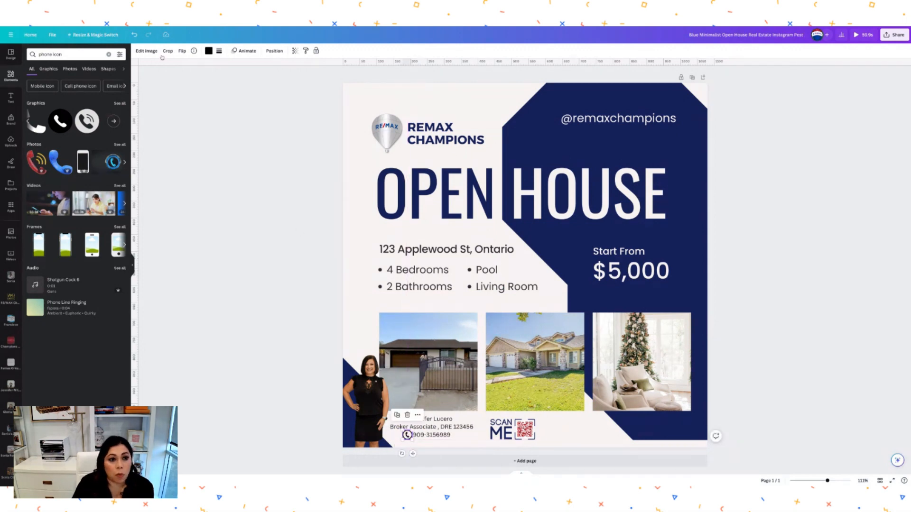
left_click(208, 51)
left_click(68, 87)
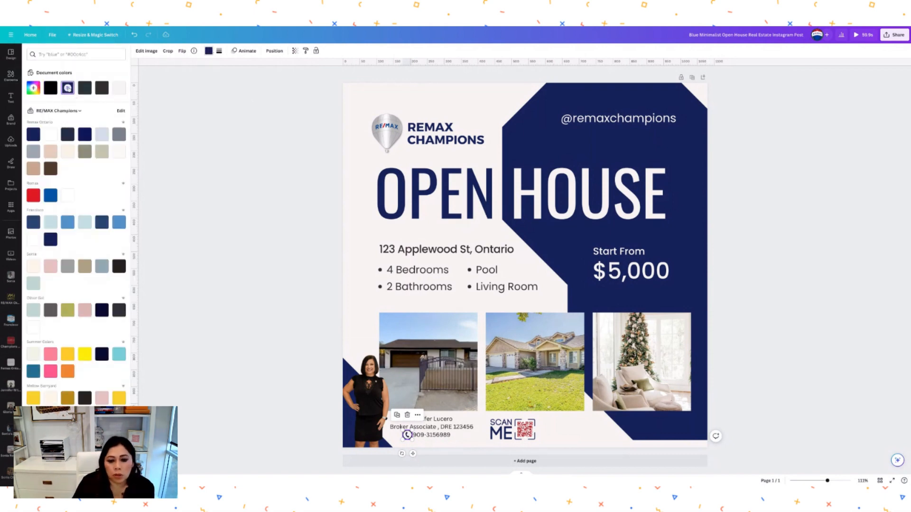
left_click(365, 235)
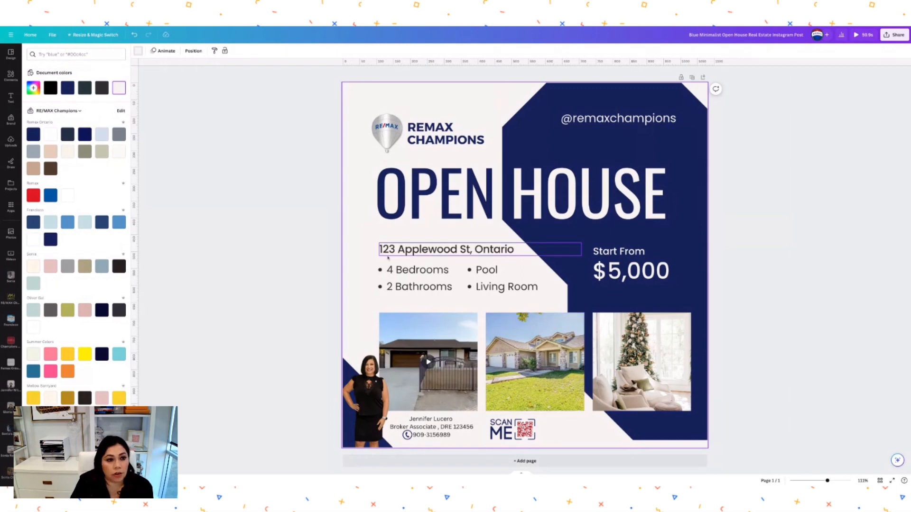
- Search Elements for 'inst' and add an Instagram outline icon to the page
left_click(10, 75)
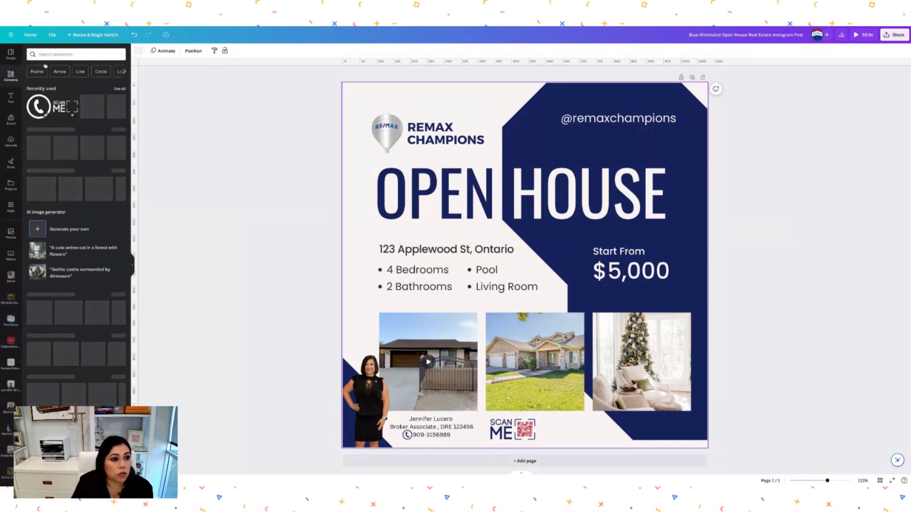
left_click(51, 55)
type("inst")
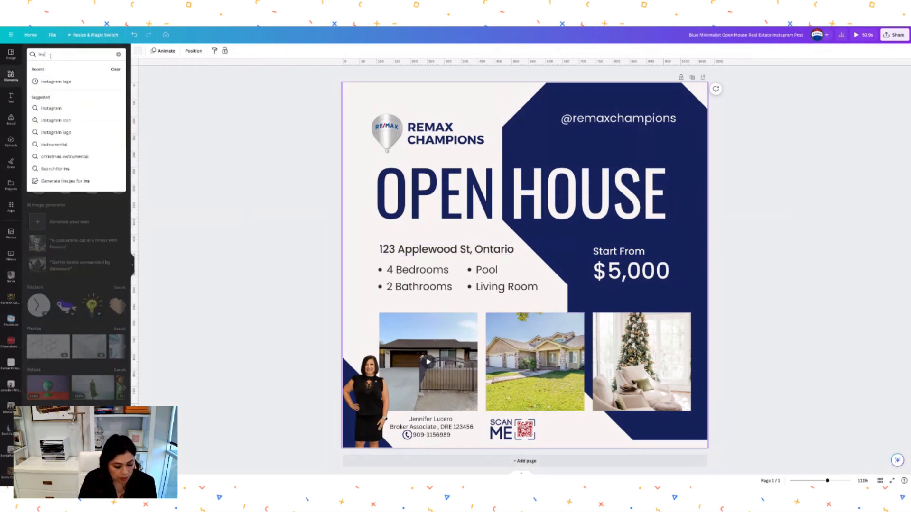
left_click(57, 120)
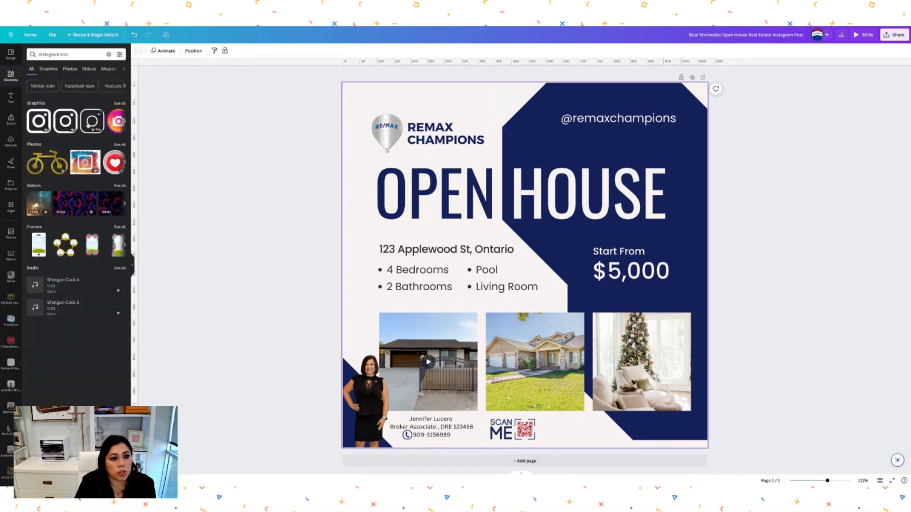
left_click(92, 121)
- Shrink the Instagram icon and place it just right of the SCAN ME QR code
left_click_drag(598, 192, 489, 327)
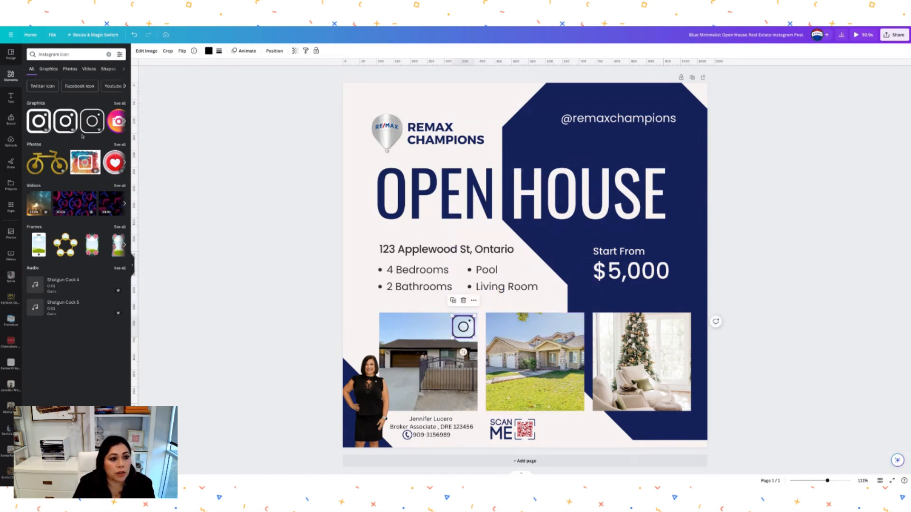
scroll(100, 130, "right", 1)
scroll(99, 130, "right", 4)
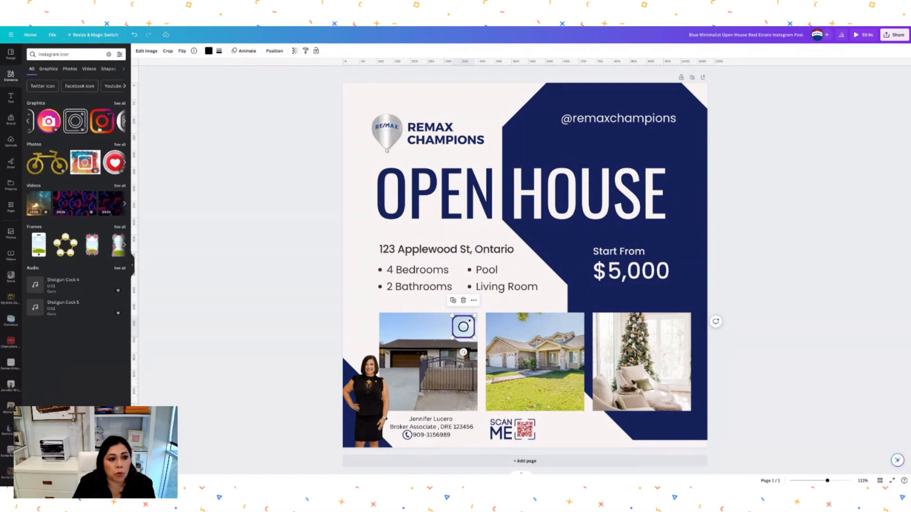
scroll(97, 128, "right", 1)
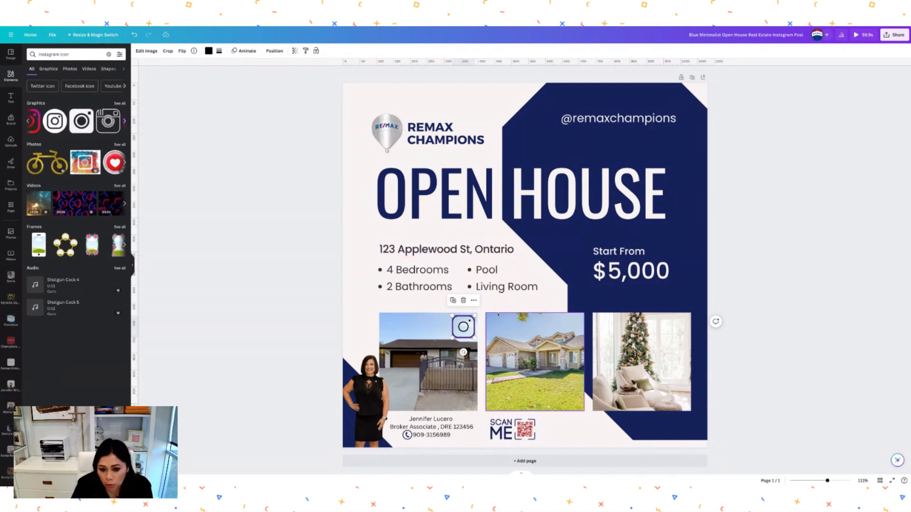
left_click_drag(475, 314, 547, 423)
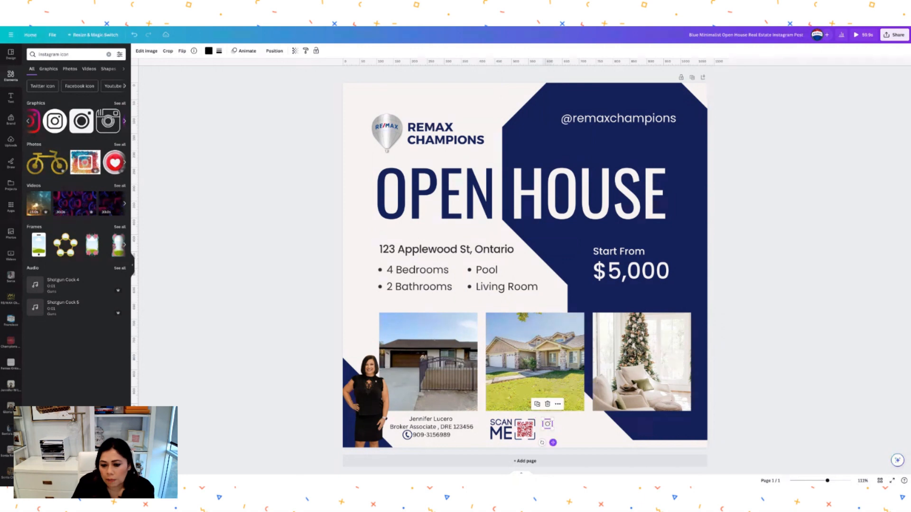
left_click(567, 423)
left_click(546, 427)
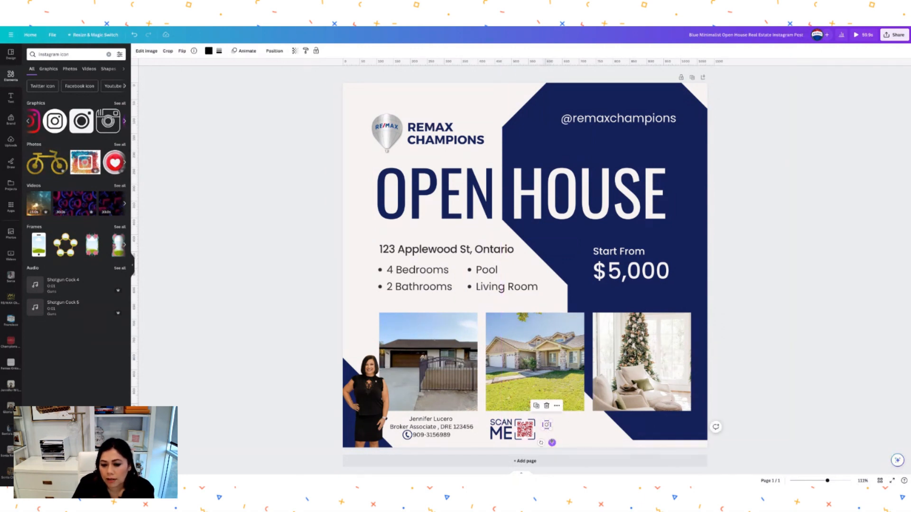
left_click(565, 429)
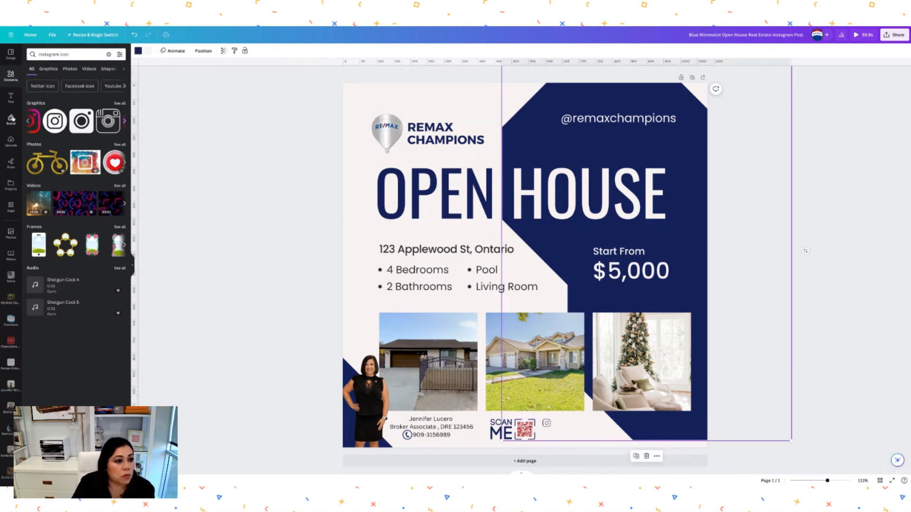
left_click(11, 97)
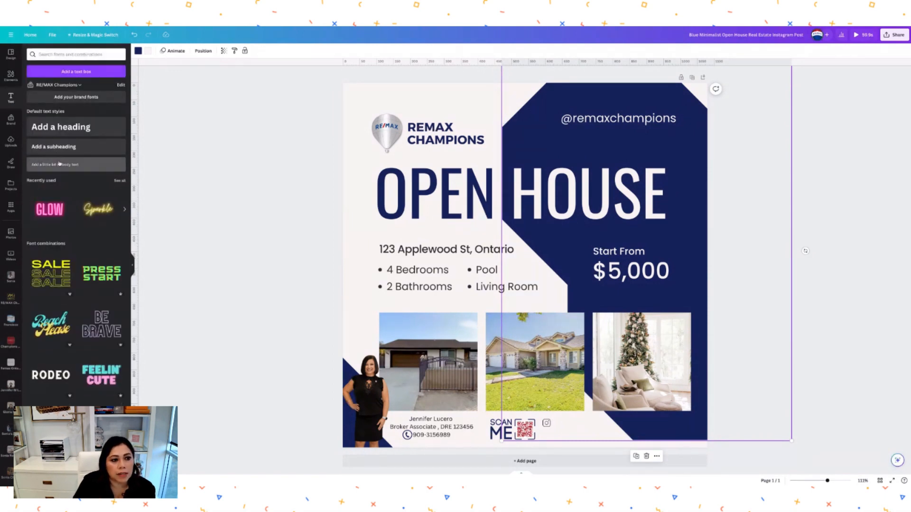
left_click(55, 164)
left_click_drag(613, 258, 581, 434)
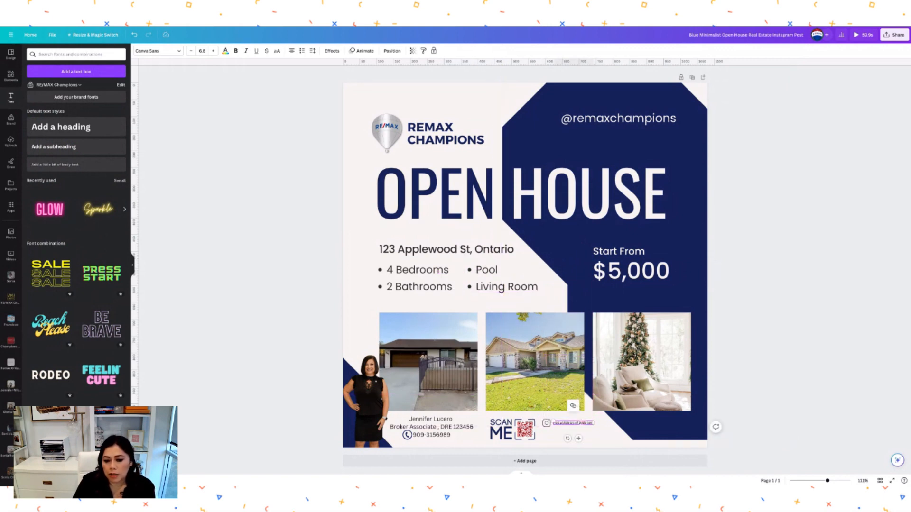
left_click(586, 423)
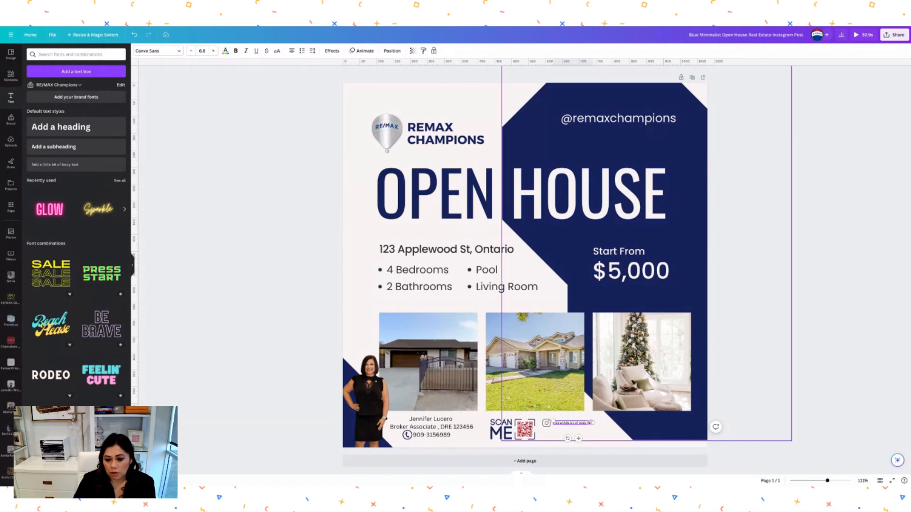
type("@remaxcham")
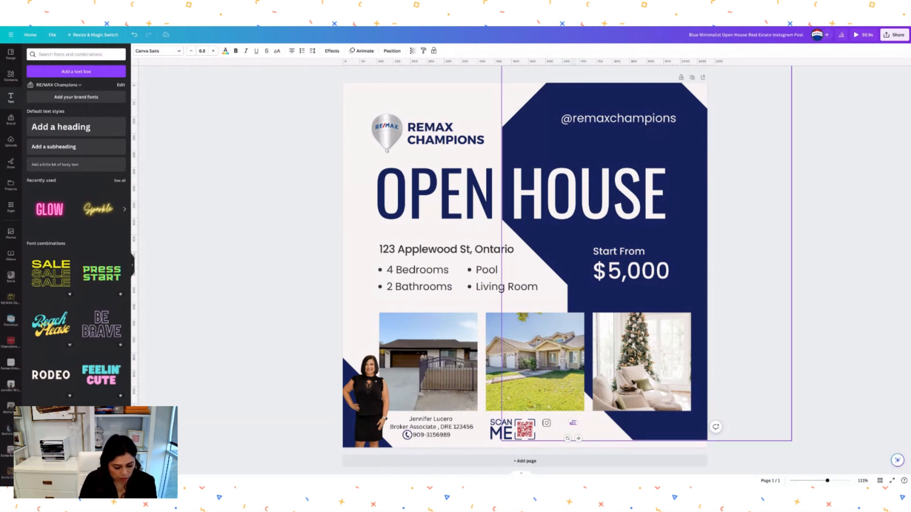
type("pions")
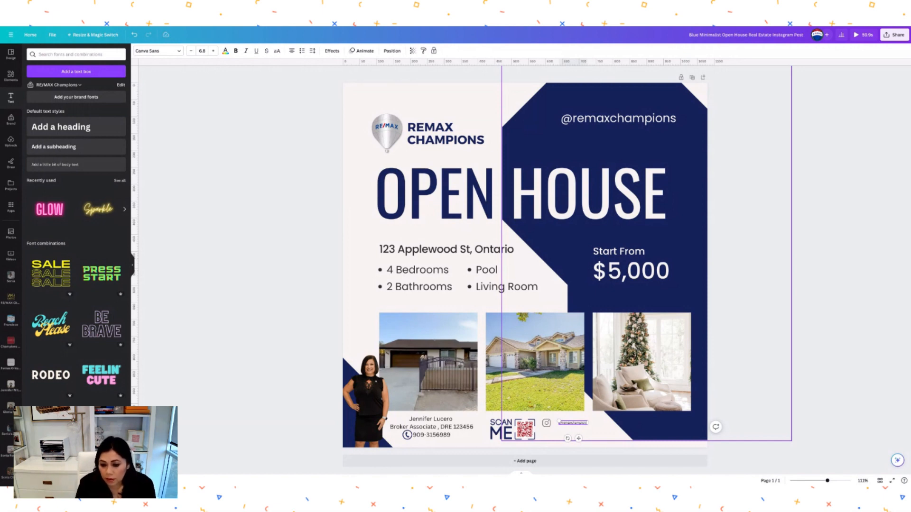
left_click(601, 430)
left_click(582, 423)
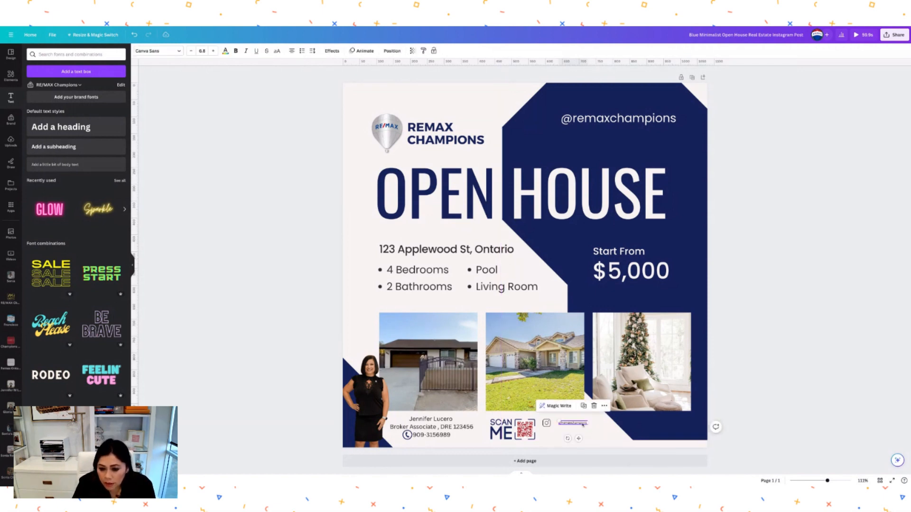
left_click_drag(580, 438, 579, 439)
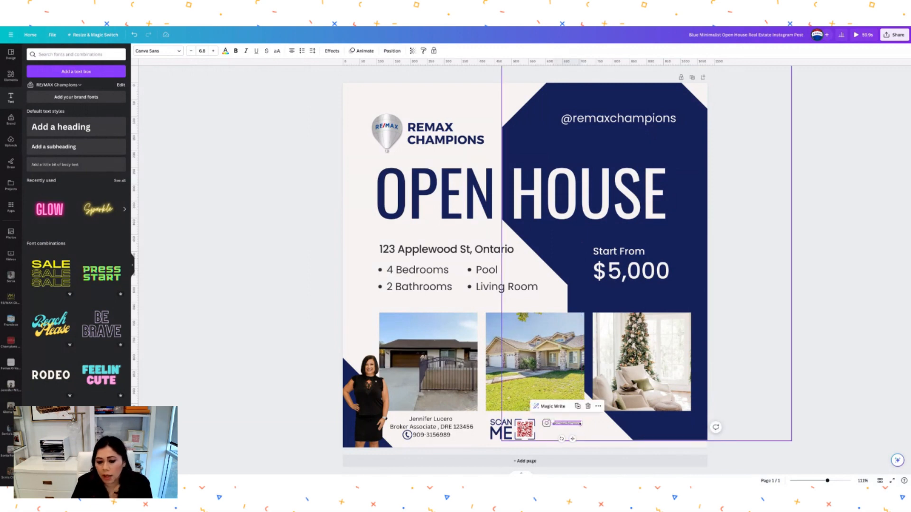
left_click(213, 51)
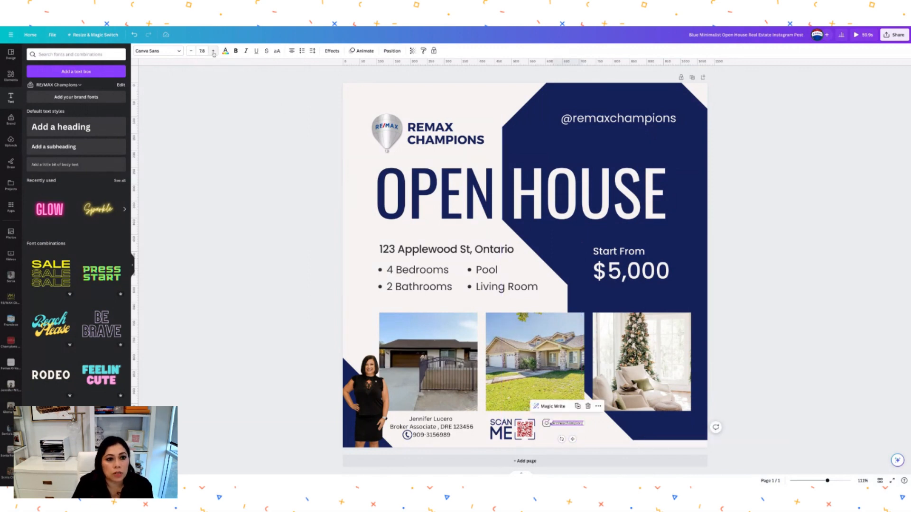
left_click(213, 51)
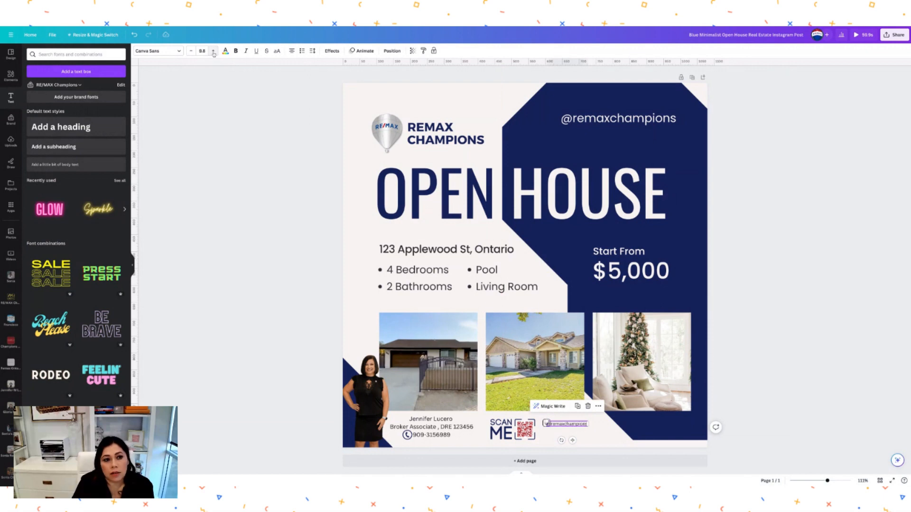
left_click_drag(569, 441, 574, 441)
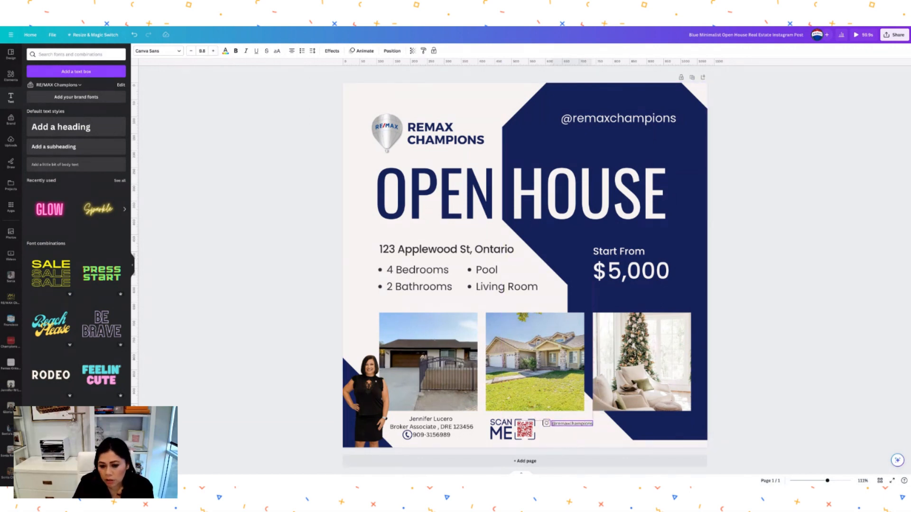
left_click(603, 436)
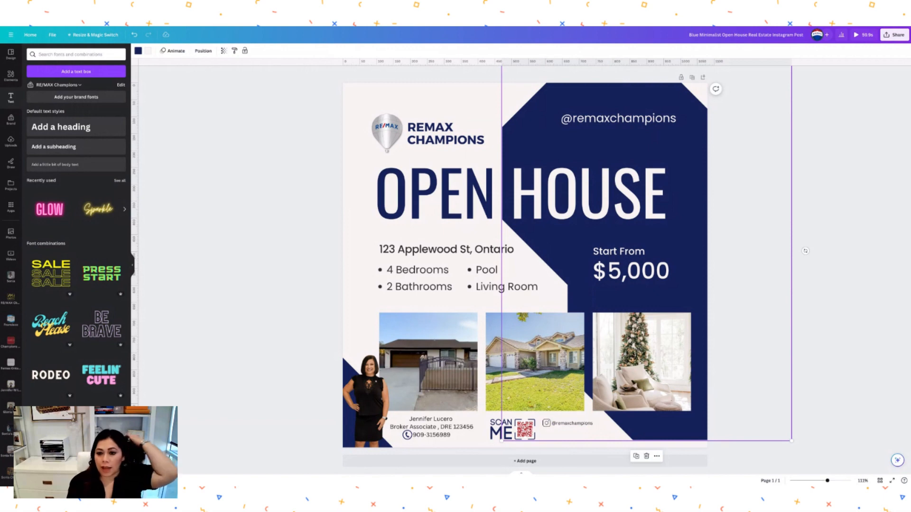
left_click(736, 306)
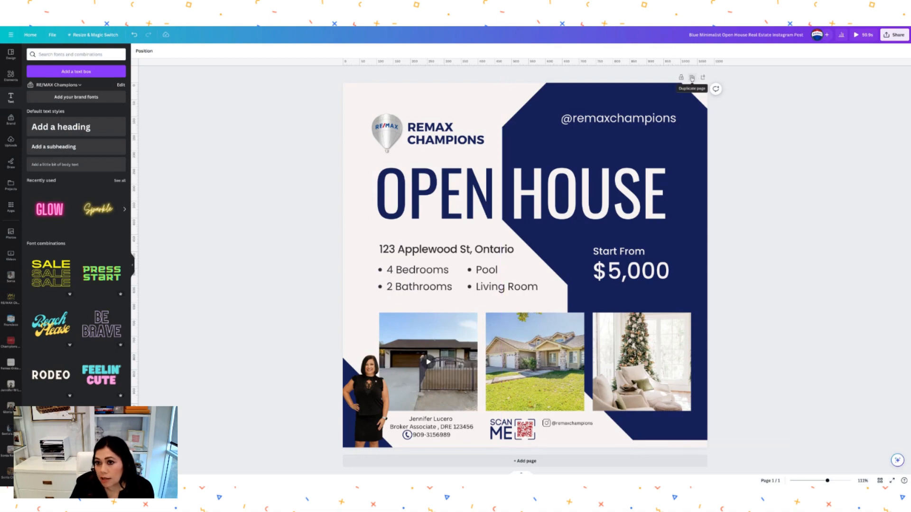
- Duplicate the flyer page and retype its OPEN HOUSE heading as IN ESCROW
left_click(691, 78)
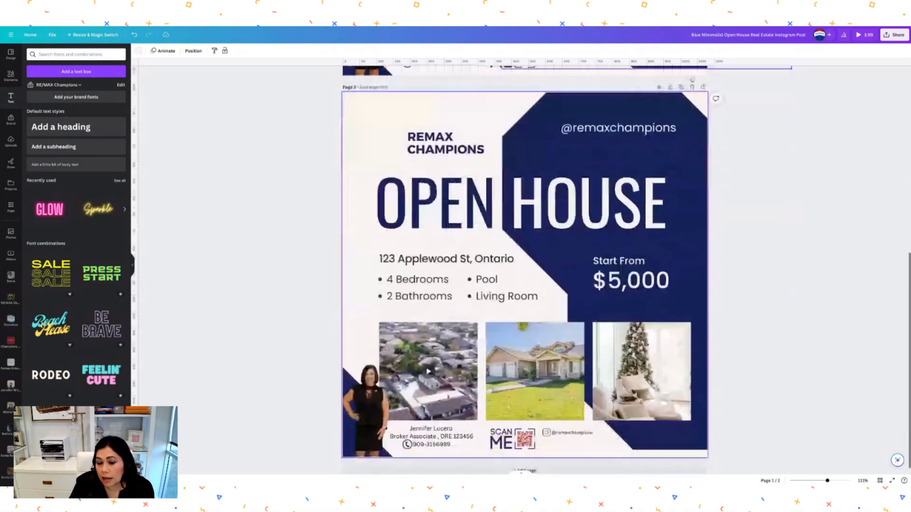
scroll(669, 168, "up", 8)
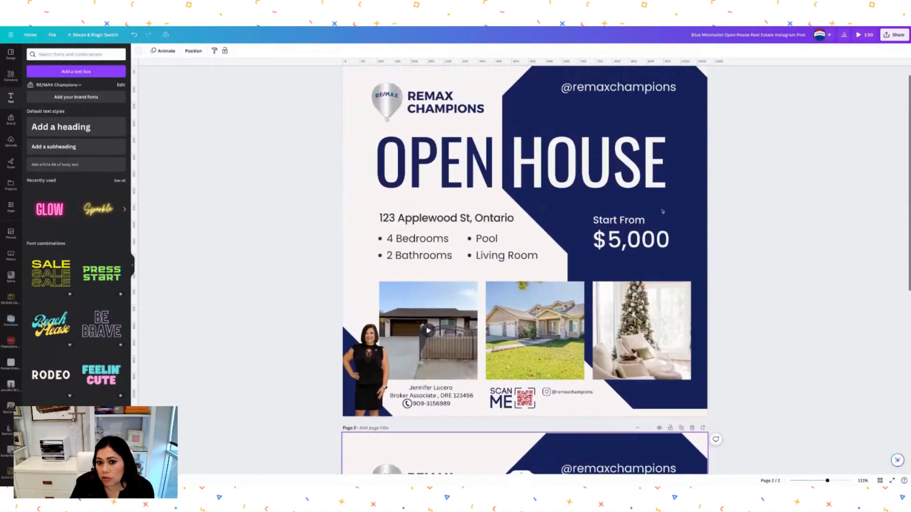
scroll(525, 266, "down", 8)
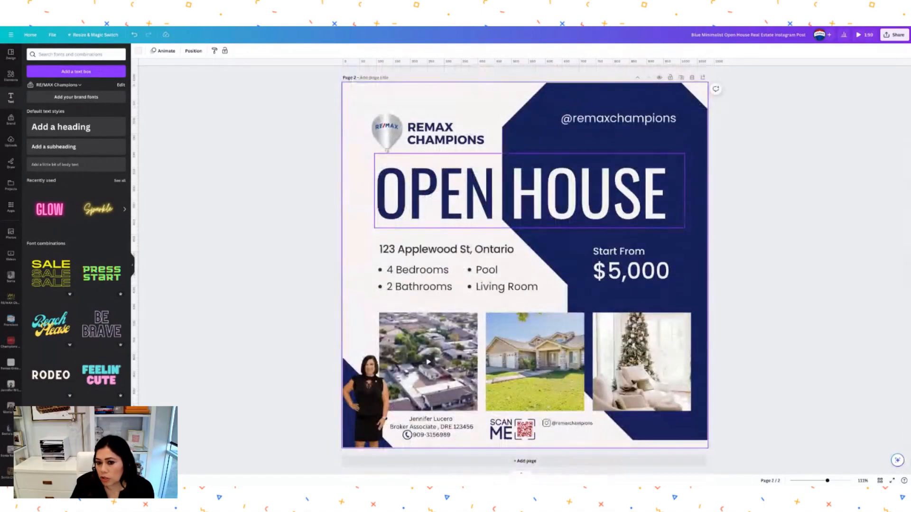
left_click(663, 204)
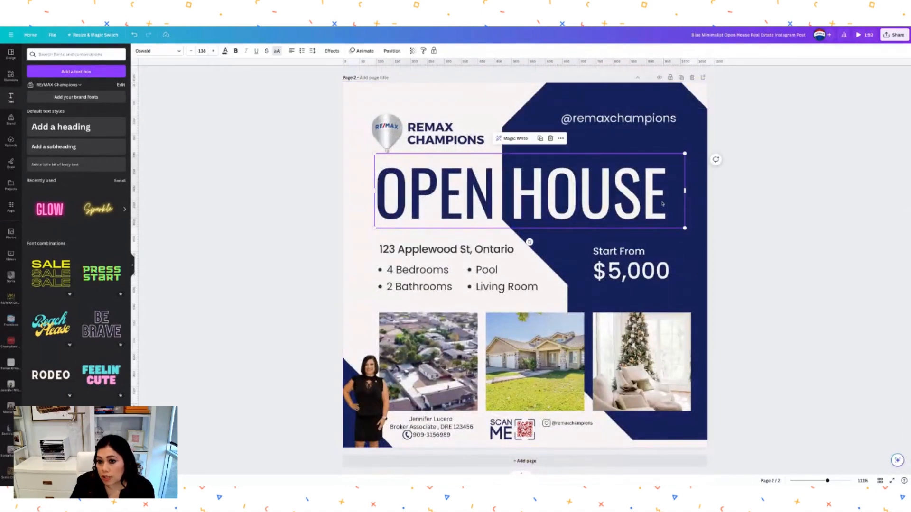
left_click(663, 204)
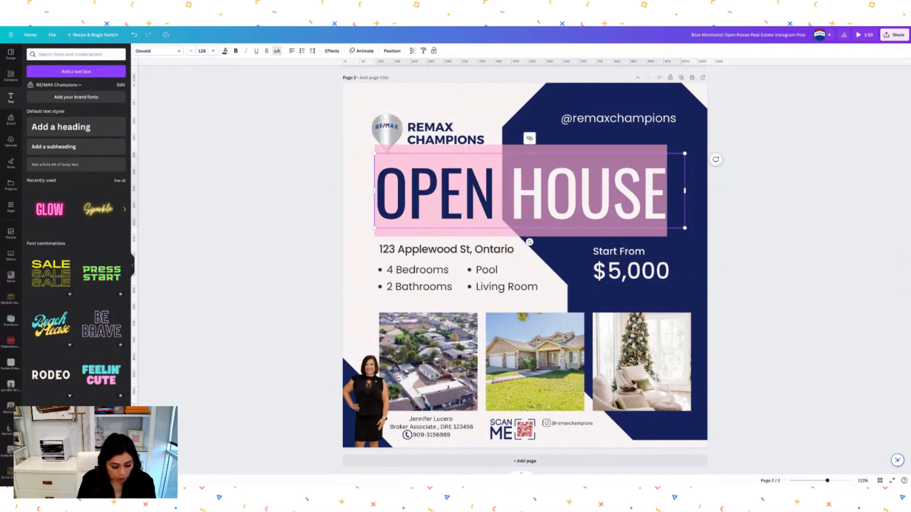
type("IN ES")
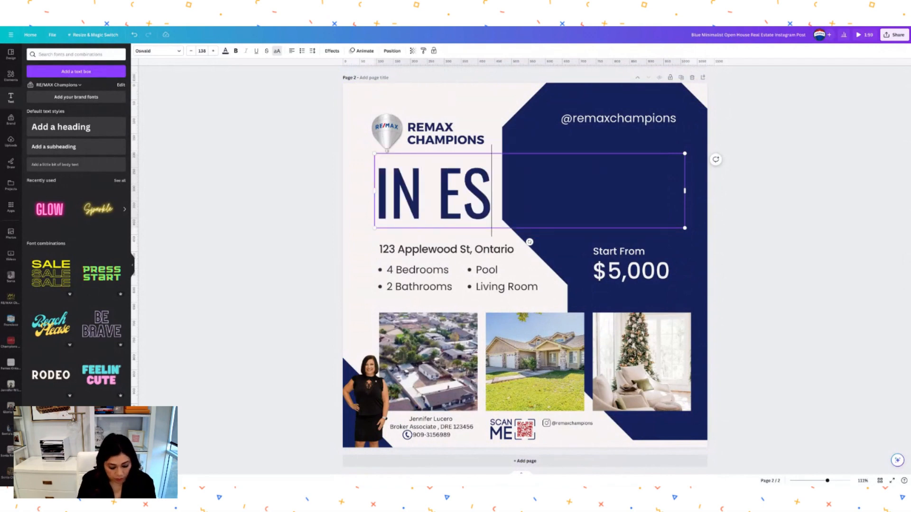
type("C")
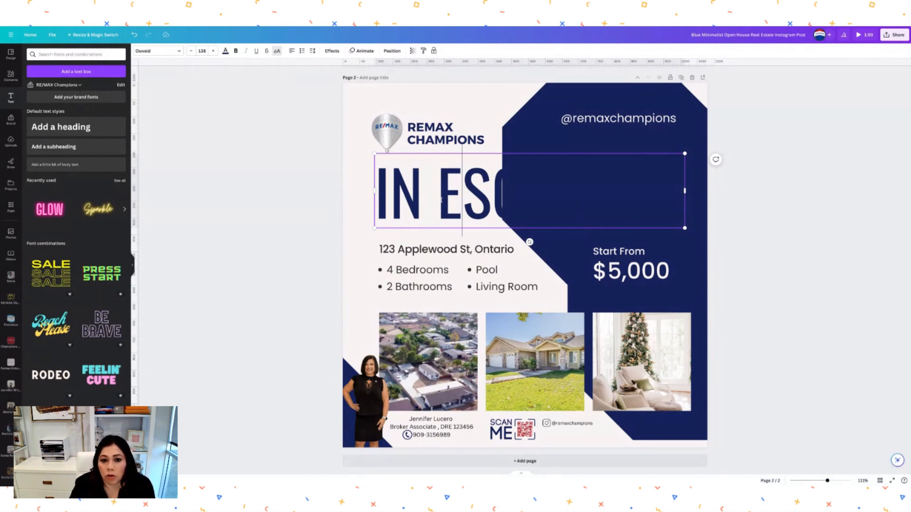
- Colour the word ESCROW white and shift the heading right over the navy panel
left_click_drag(438, 209, 635, 209)
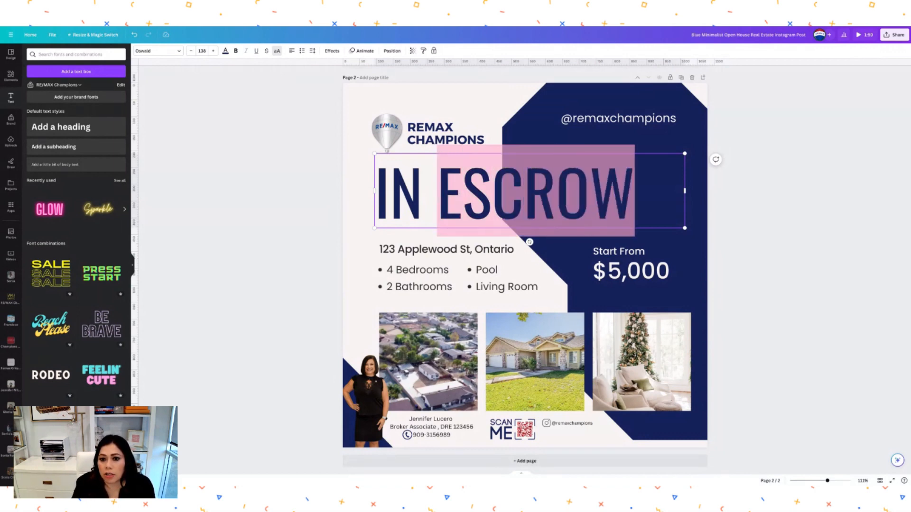
left_click(225, 51)
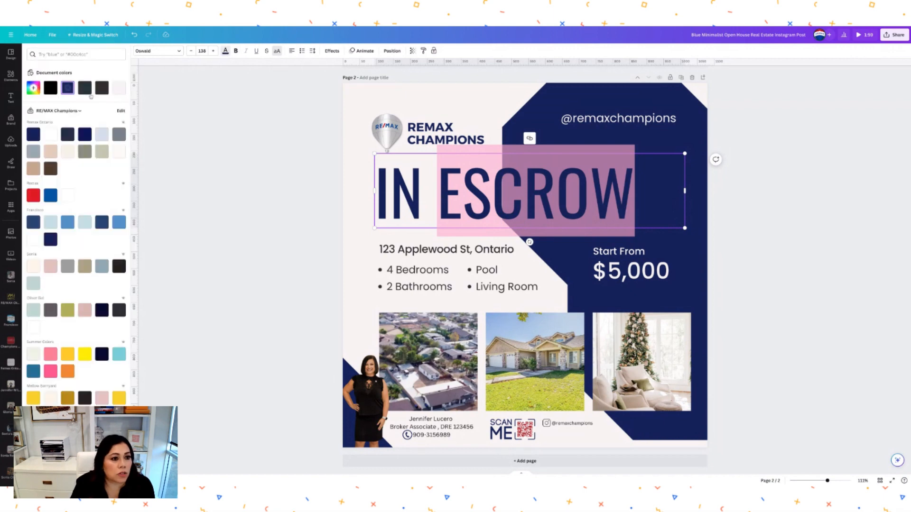
left_click(50, 135)
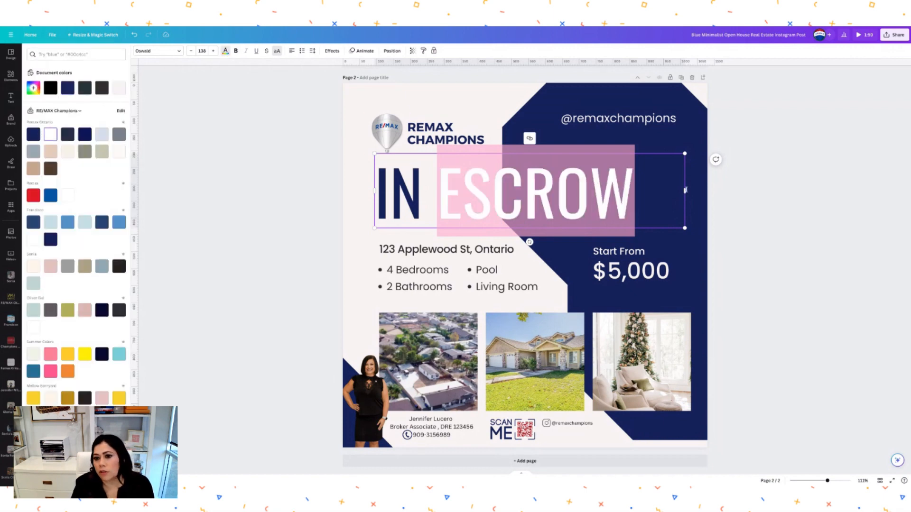
left_click(801, 199)
left_click_drag(528, 204, 595, 199)
left_click(824, 210)
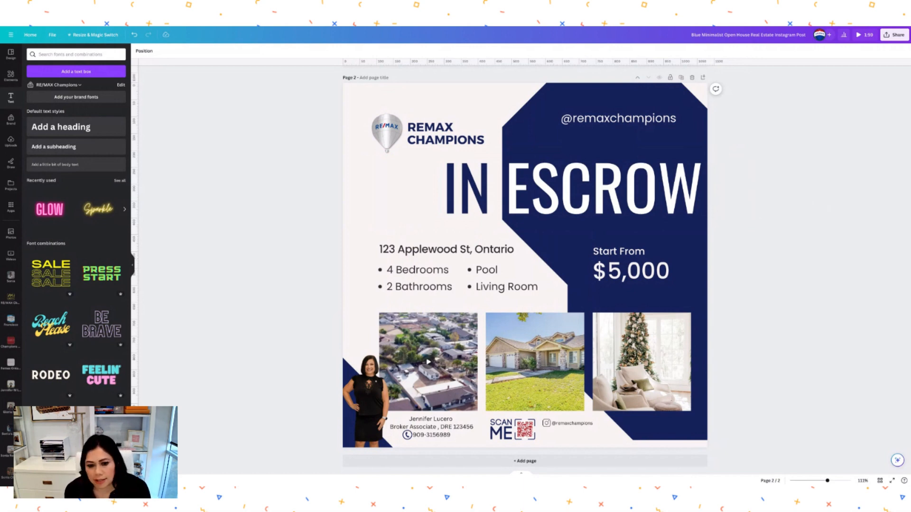
scroll(525, 271, "up", 4)
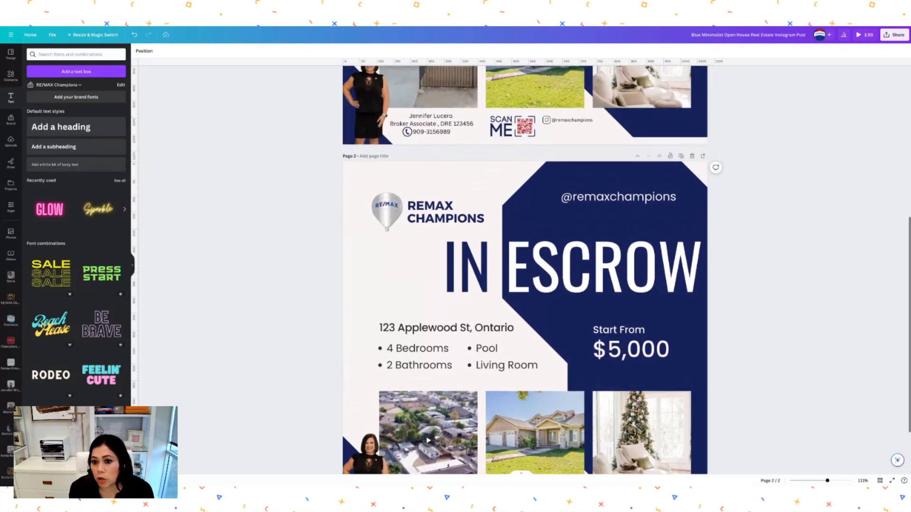
scroll(525, 270, "up", 3)
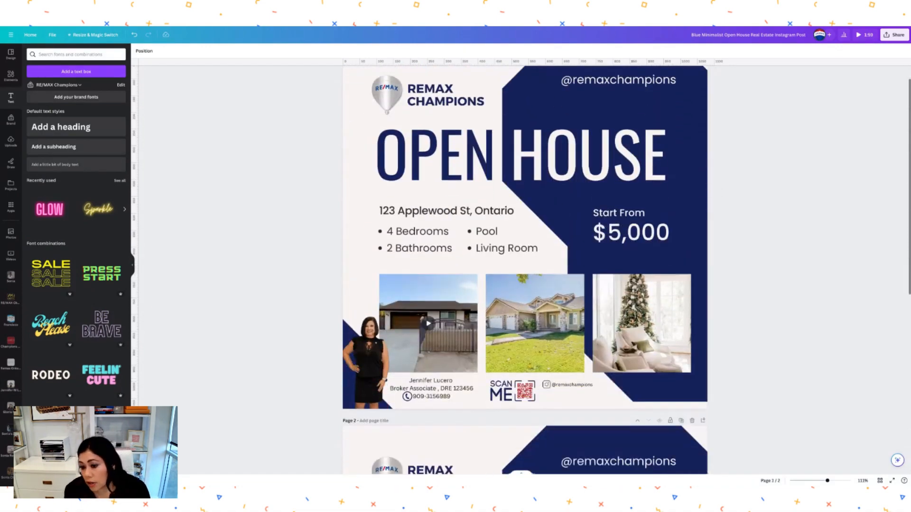
scroll(525, 271, "down", 2)
scroll(525, 270, "down", 6)
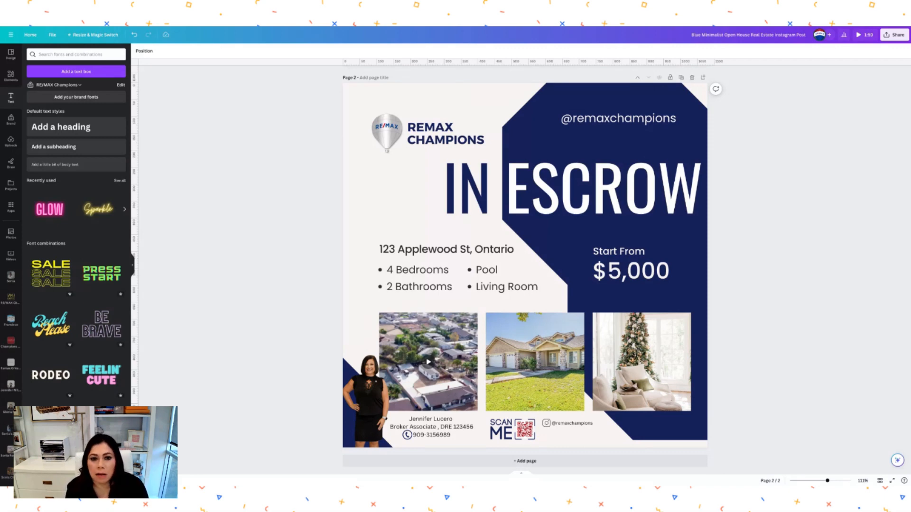
scroll(524, 271, "up", 8)
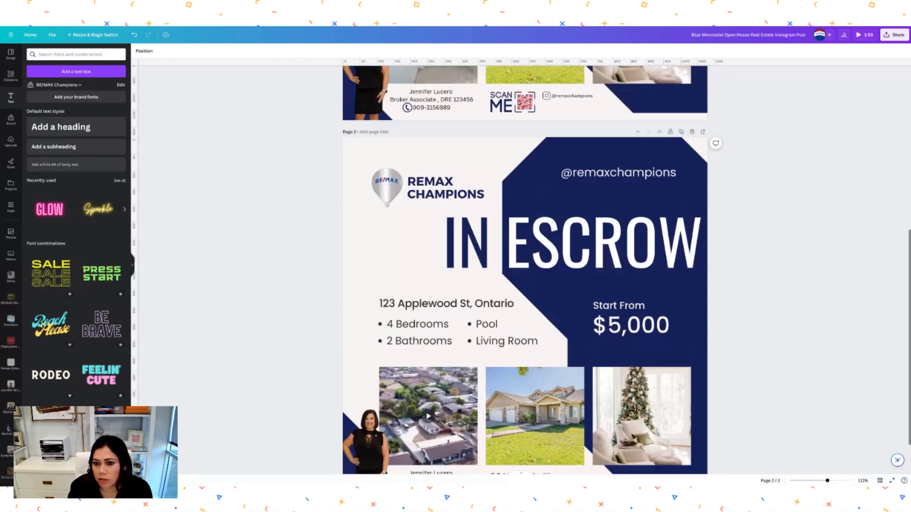
scroll(525, 269, "down", 1)
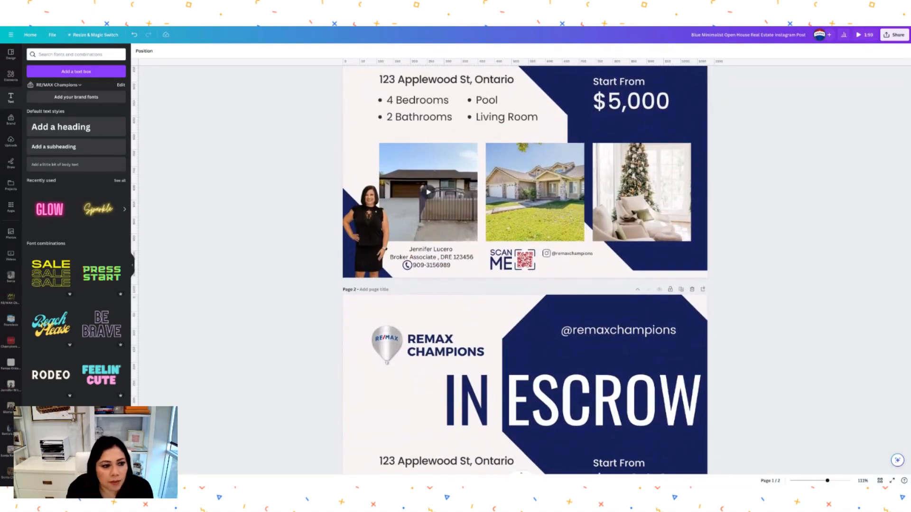
scroll(696, 451, "down", 5)
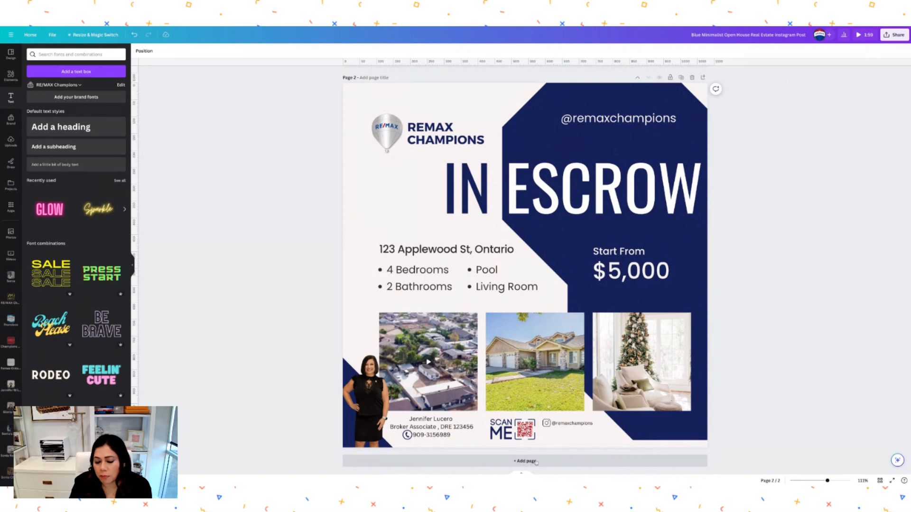
- Add a blank third page after the IN ESCROW page
left_click(526, 464)
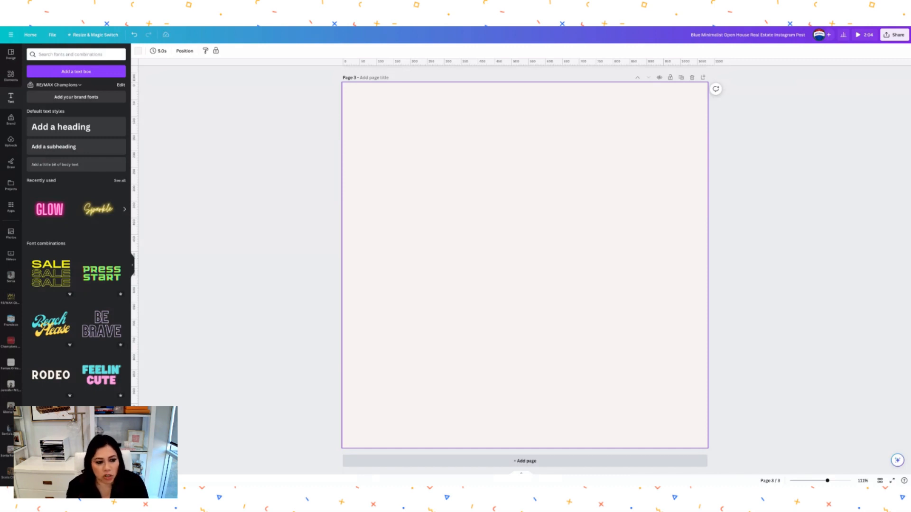
scroll(107, 360, "down", 6)
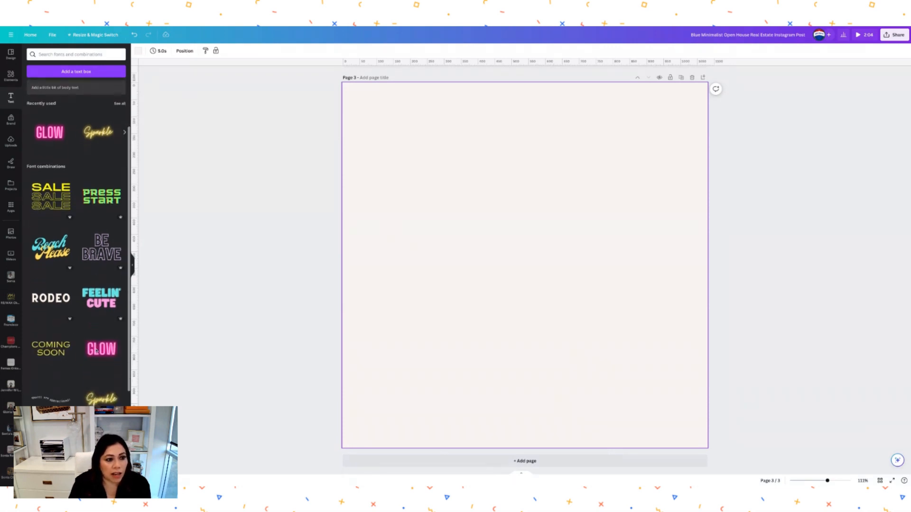
scroll(76, 237, "down", 8)
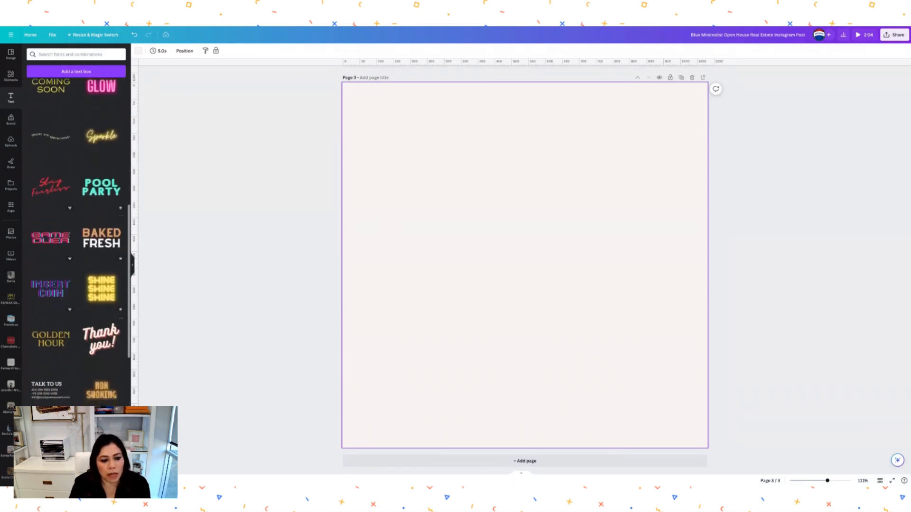
- Add the yellow COMING SOON font combination to page 3 and move it higher
scroll(76, 237, "down", 3)
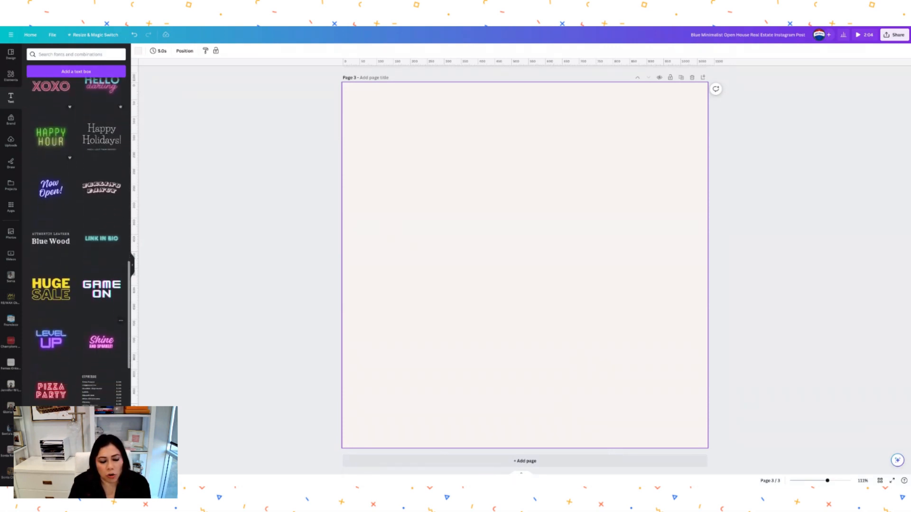
scroll(100, 373, "down", 3)
scroll(100, 372, "down", 6)
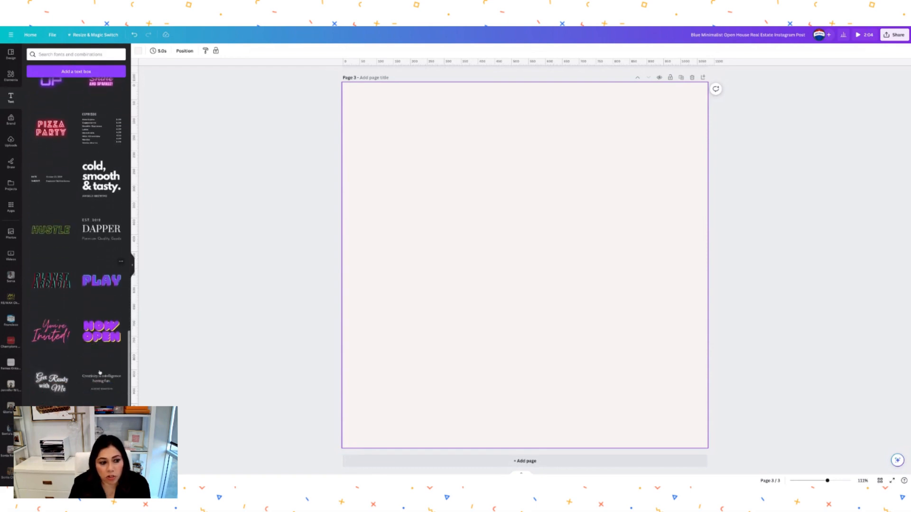
scroll(76, 238, "down", 2)
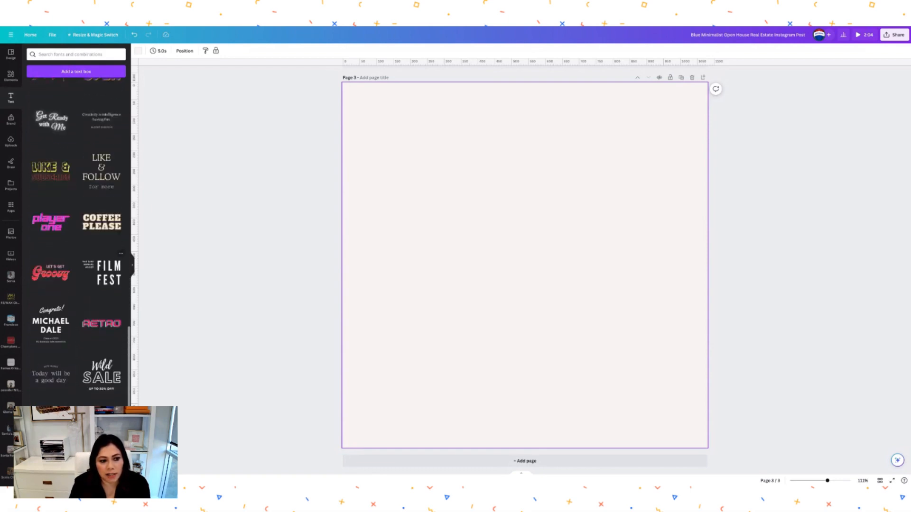
scroll(76, 237, "up", 7)
scroll(63, 228, "up", 8)
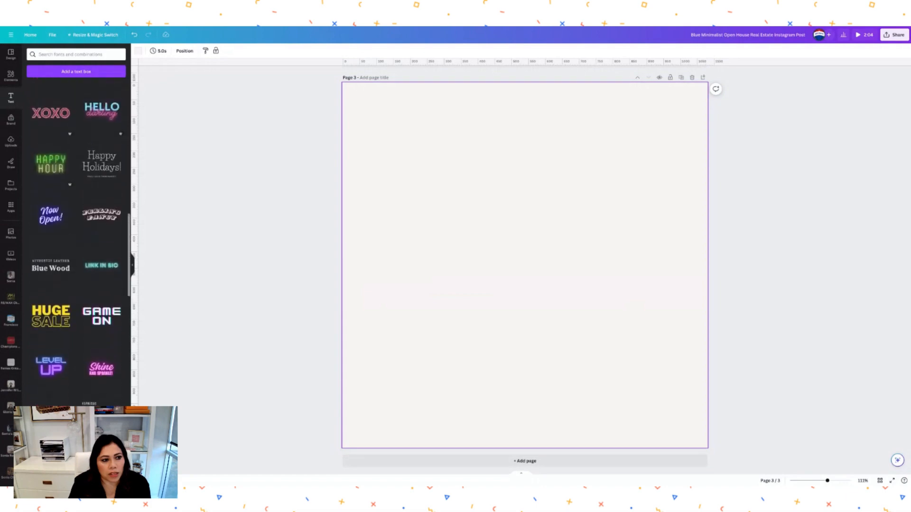
scroll(62, 228, "up", 4)
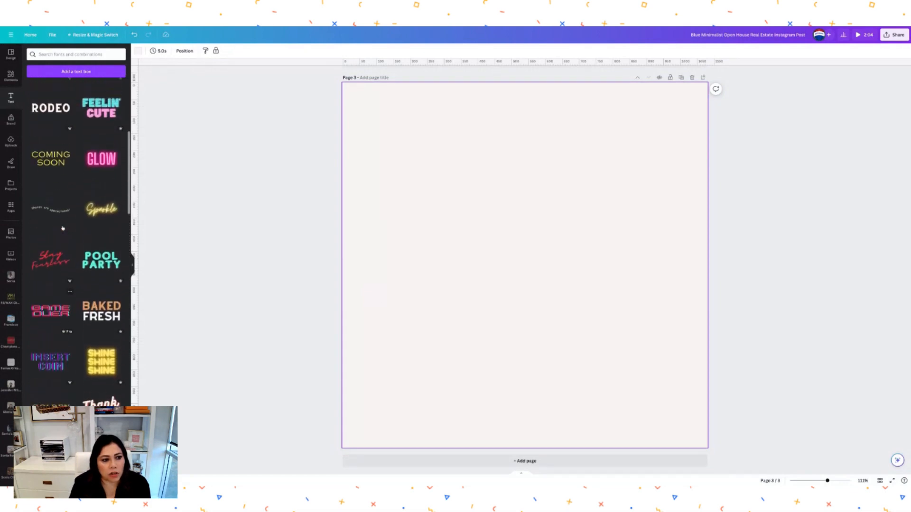
left_click(54, 208)
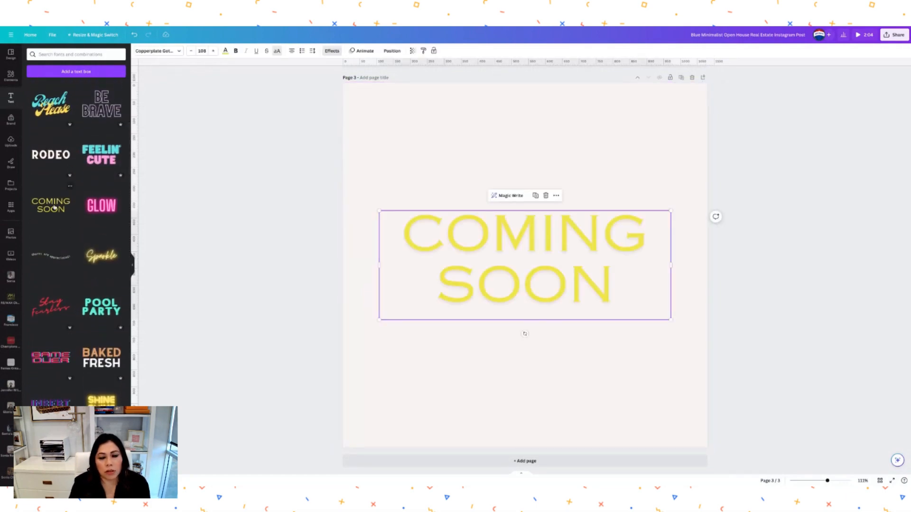
left_click_drag(574, 315, 572, 251)
left_click(814, 186)
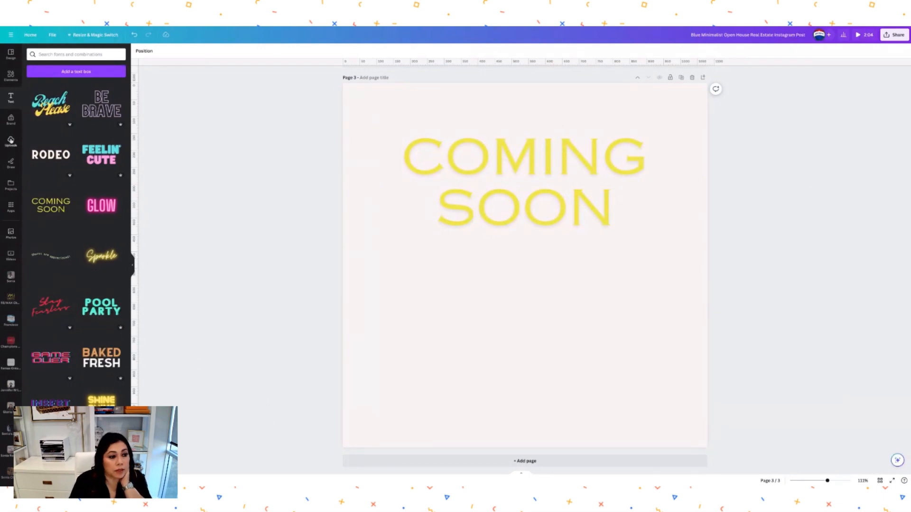
- Drag the uploaded house video onto page 3 as its background
left_click(11, 140)
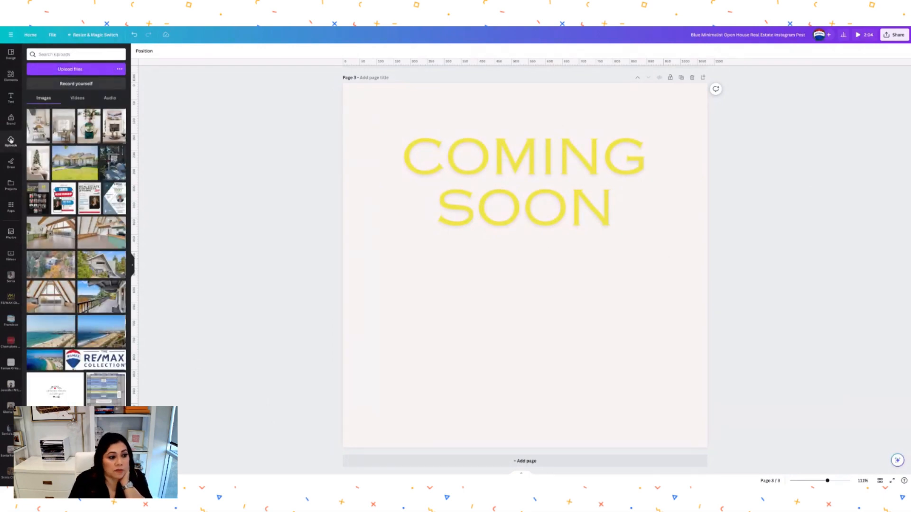
left_click(78, 98)
scroll(110, 261, "down", 10)
scroll(80, 240, "down", 3)
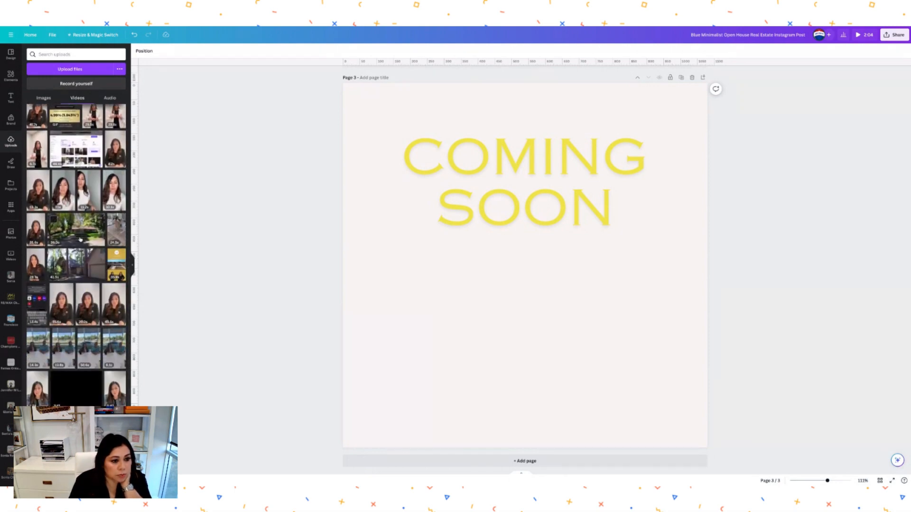
left_click_drag(81, 239, 571, 325)
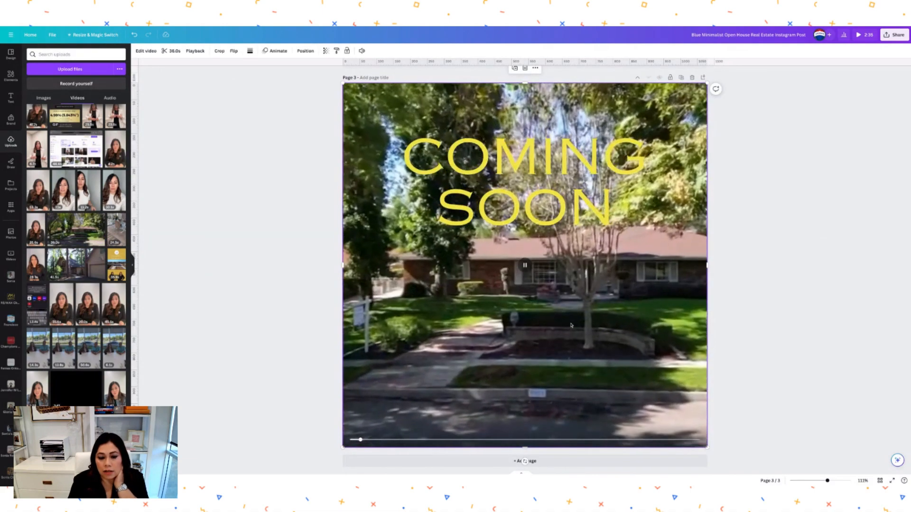
- Mute the background video and move the COMING SOON title lower on the page
left_click(362, 51)
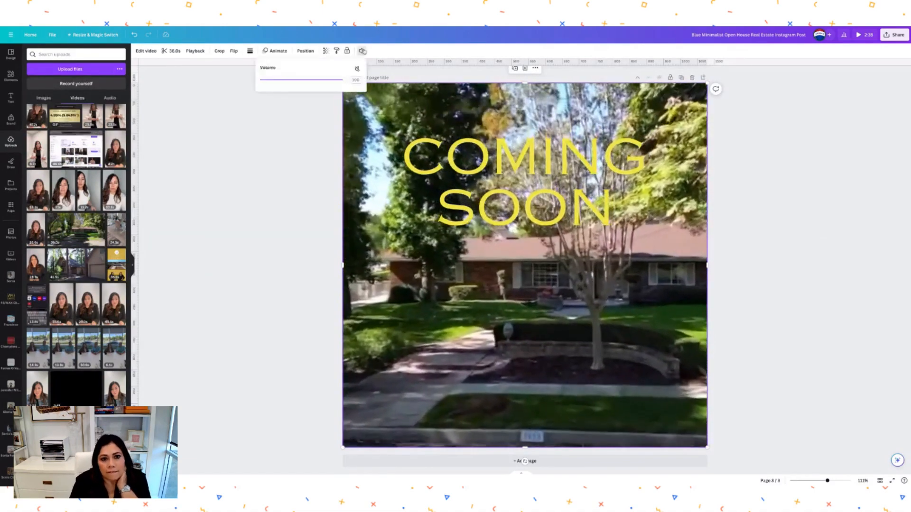
left_click(357, 68)
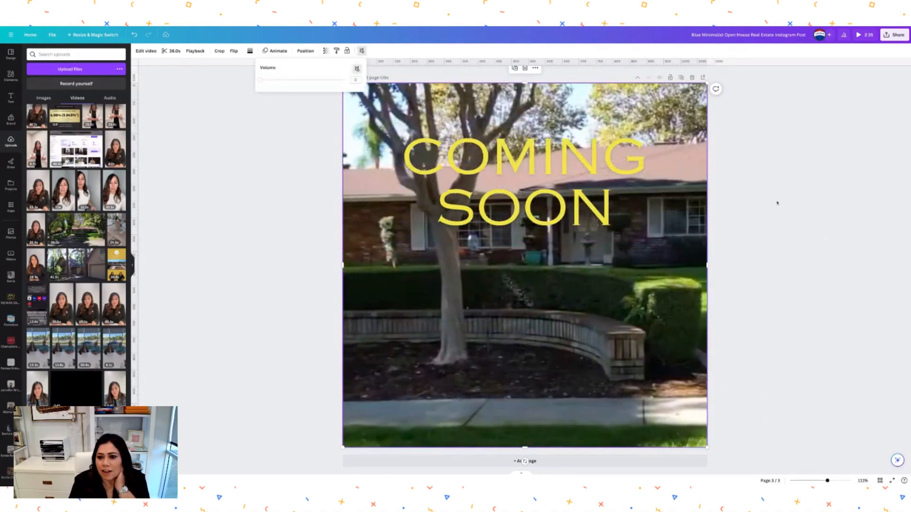
left_click(776, 203)
left_click_drag(551, 213, 548, 287)
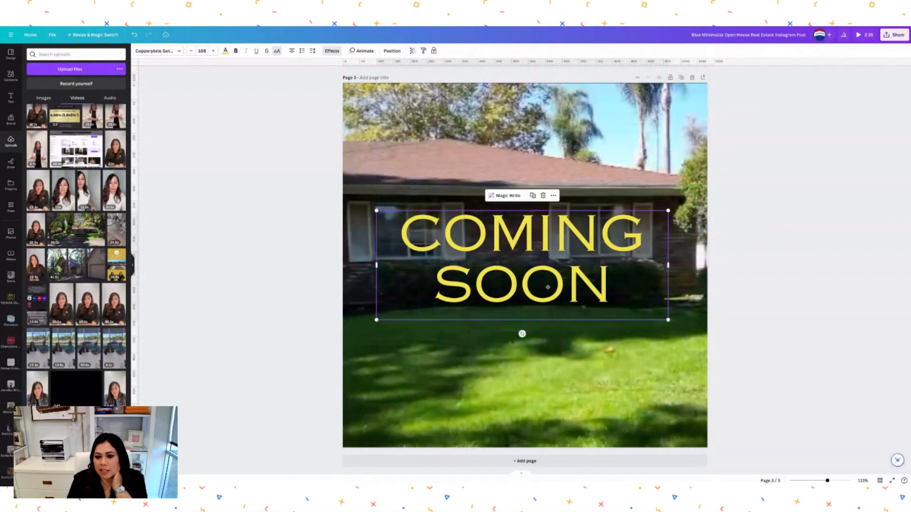
left_click(810, 203)
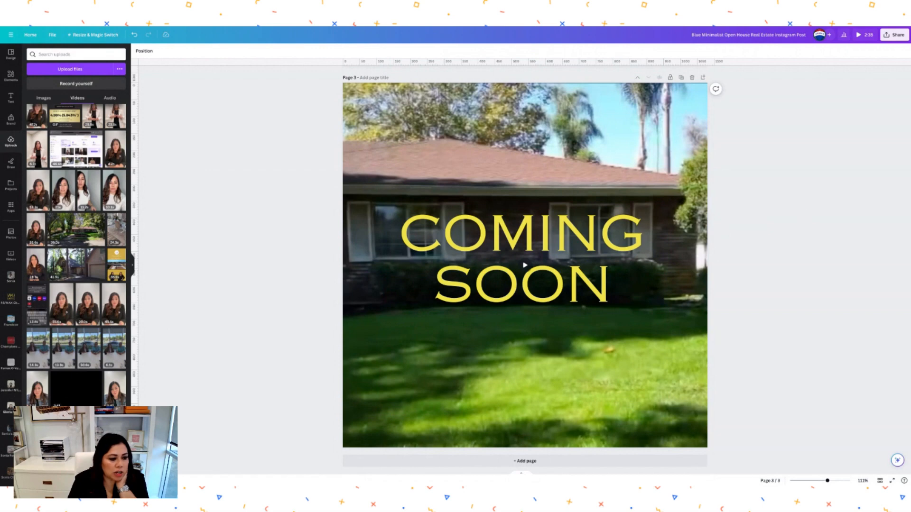
scroll(11, 397, "down", 5)
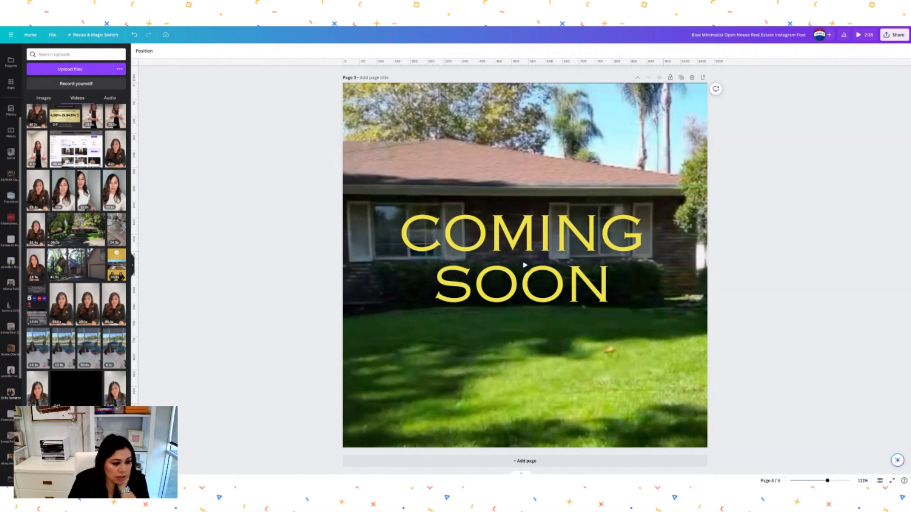
left_click(11, 393)
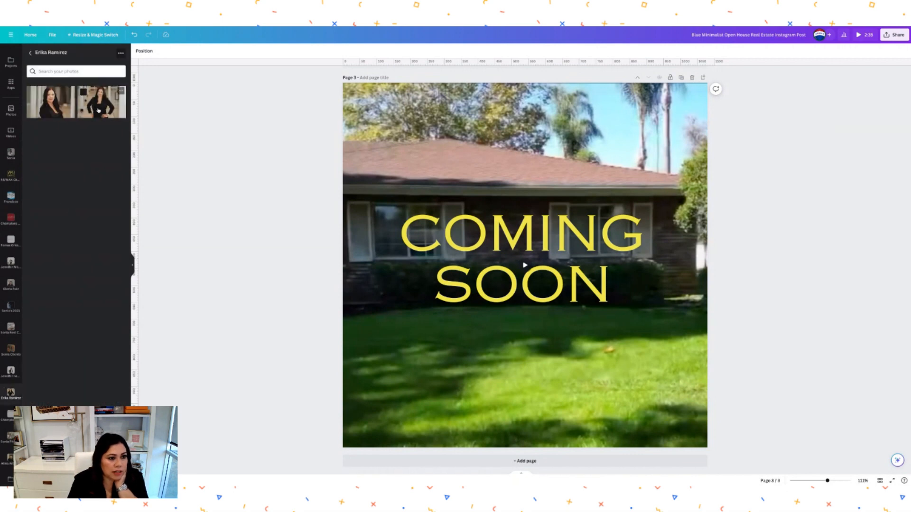
- Add the hands-on-hips agent photo, remove its background with BG Remover, and shrink it
left_click(98, 110)
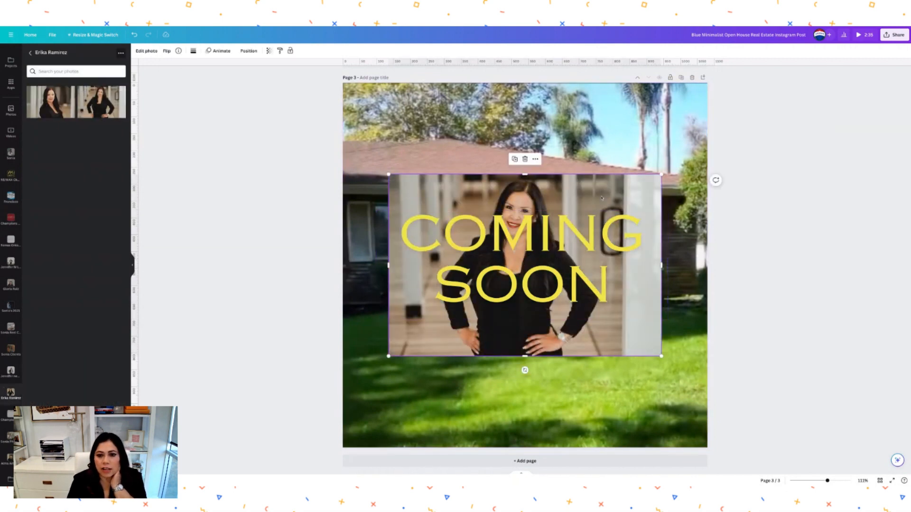
left_click(147, 52)
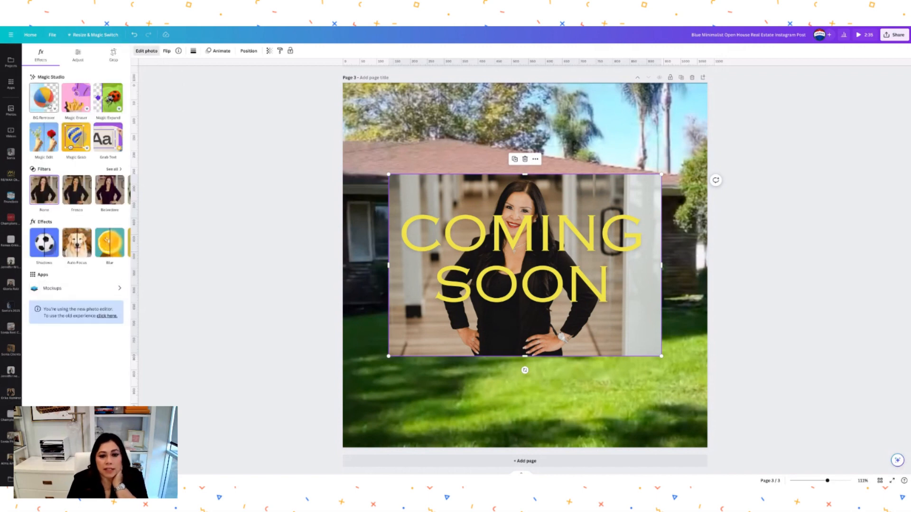
left_click(45, 102)
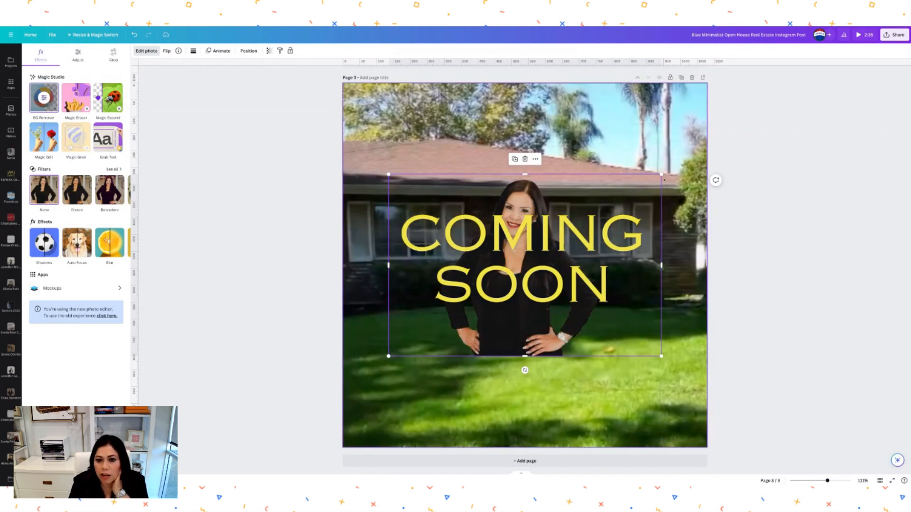
left_click_drag(661, 175, 508, 276)
left_click_drag(456, 338, 651, 425)
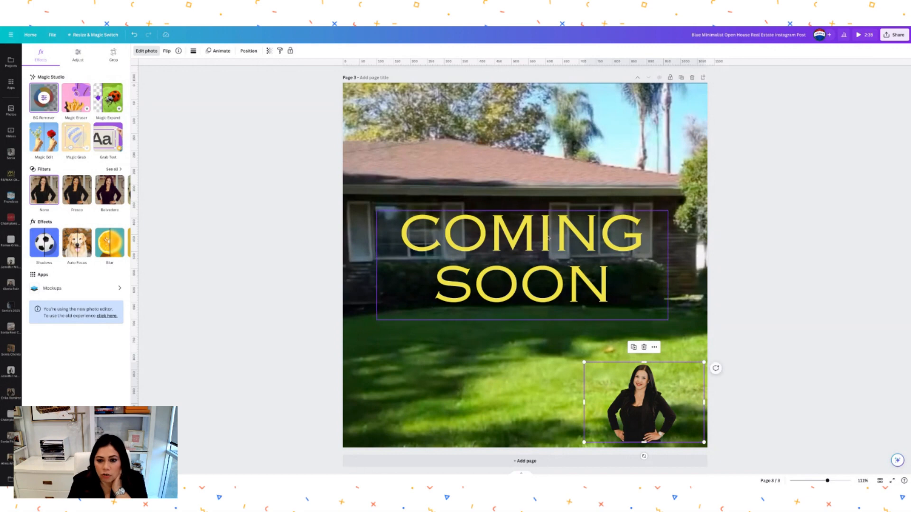
- Move the COMING SOON title to the page bottom and set the agent cut-out on the lawn
left_click_drag(548, 237, 566, 329)
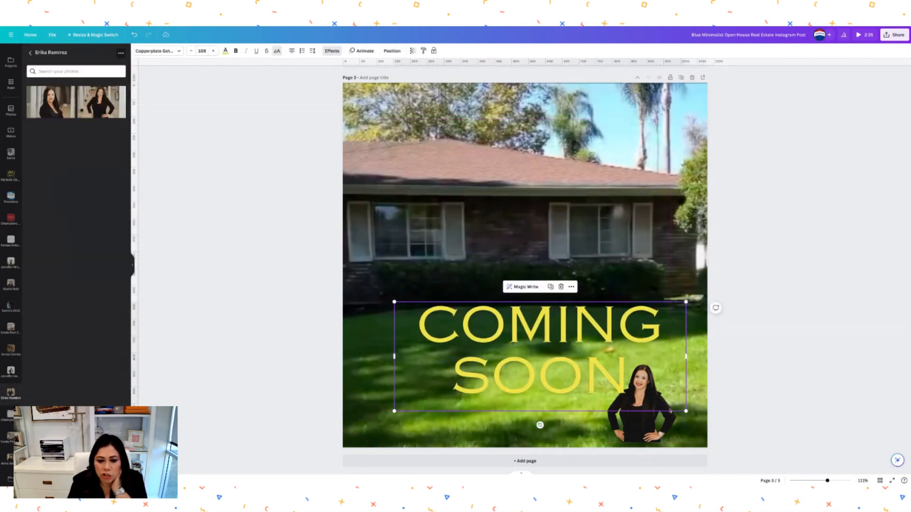
left_click_drag(653, 424, 618, 277)
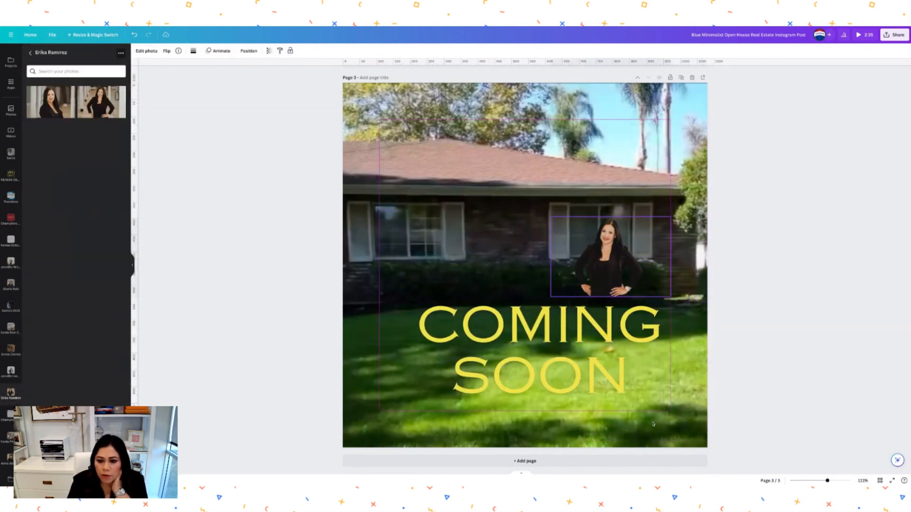
left_click(589, 369)
left_click_drag(588, 369, 573, 409)
left_click_drag(596, 283, 594, 336)
left_click_drag(599, 276, 620, 278)
left_click(722, 255)
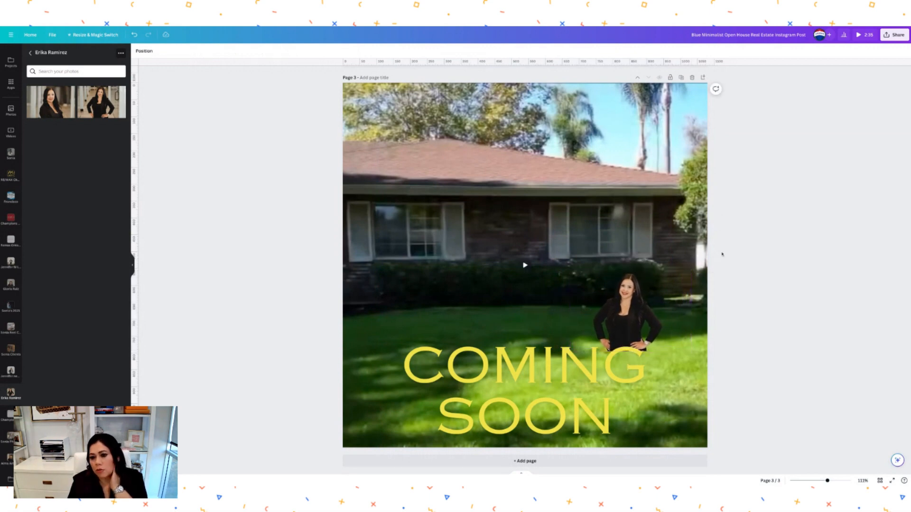
mouse_move(642, 319)
left_mouse_down()
mouse_move(703, 384)
mouse_move(674, 406)
left_mouse_up()
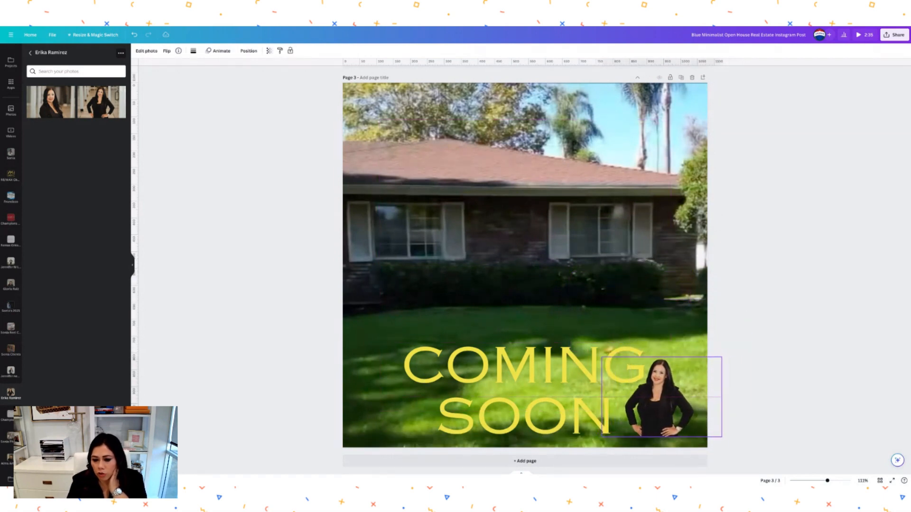
left_click(790, 371)
- Enlarge the agent cut-out beside the word COMING and fine-tune the title's position
left_click_drag(558, 390, 545, 359)
mouse_move(663, 404)
left_mouse_down()
mouse_move(666, 366)
mouse_move(667, 406)
left_mouse_up()
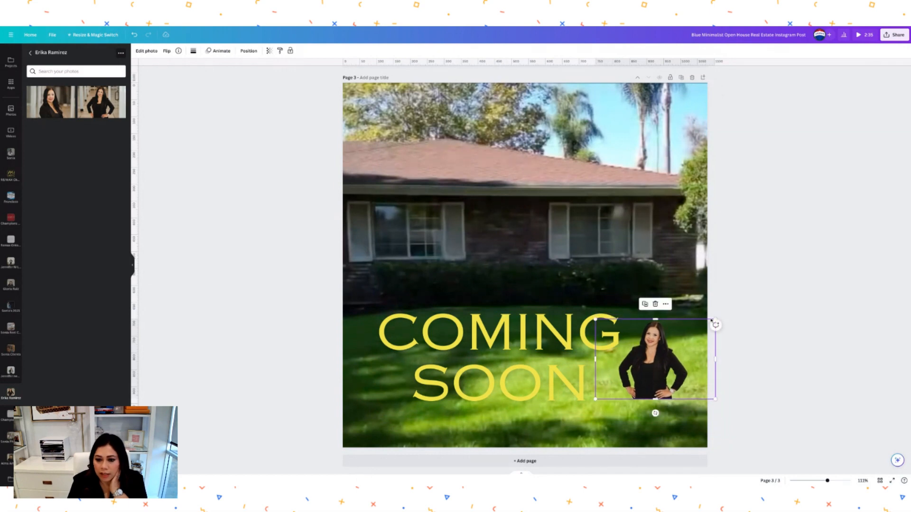
left_click_drag(595, 319, 568, 301)
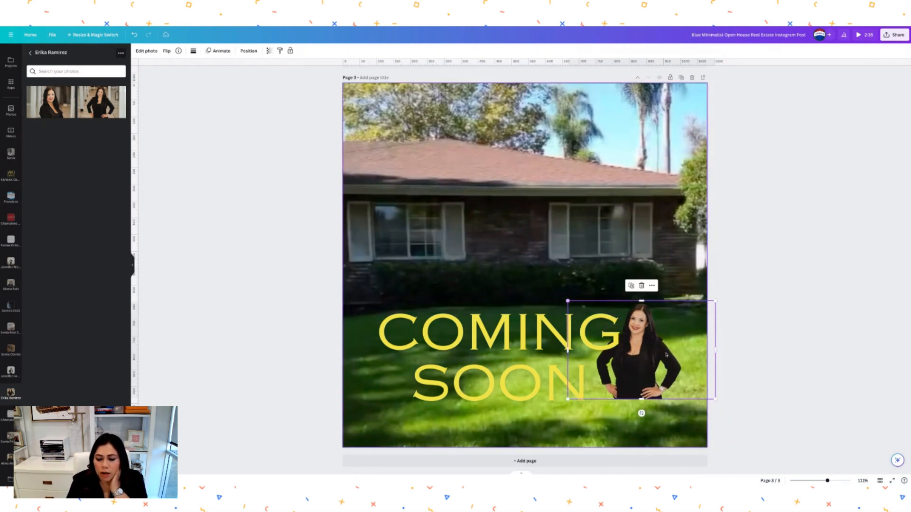
left_click_drag(629, 349, 641, 358)
left_click(802, 309)
left_click(534, 373)
left_click_drag(534, 373, 526, 373)
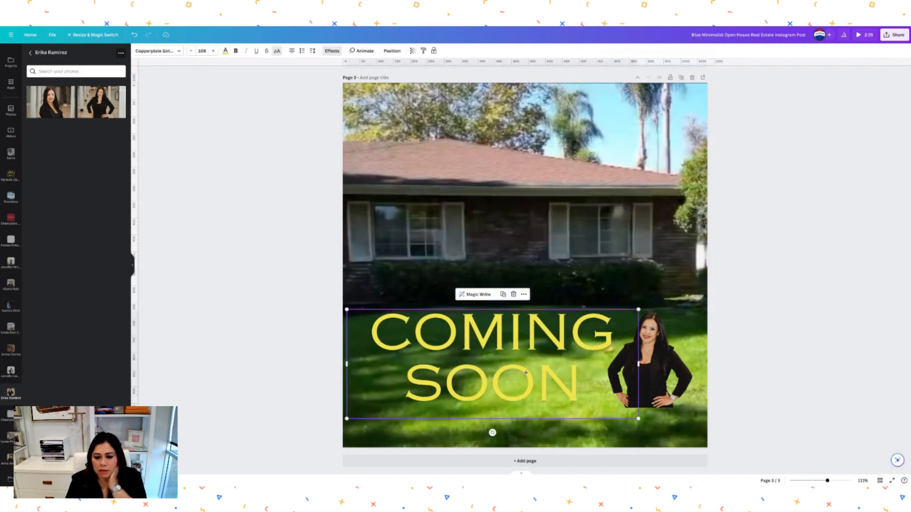
left_click(768, 290)
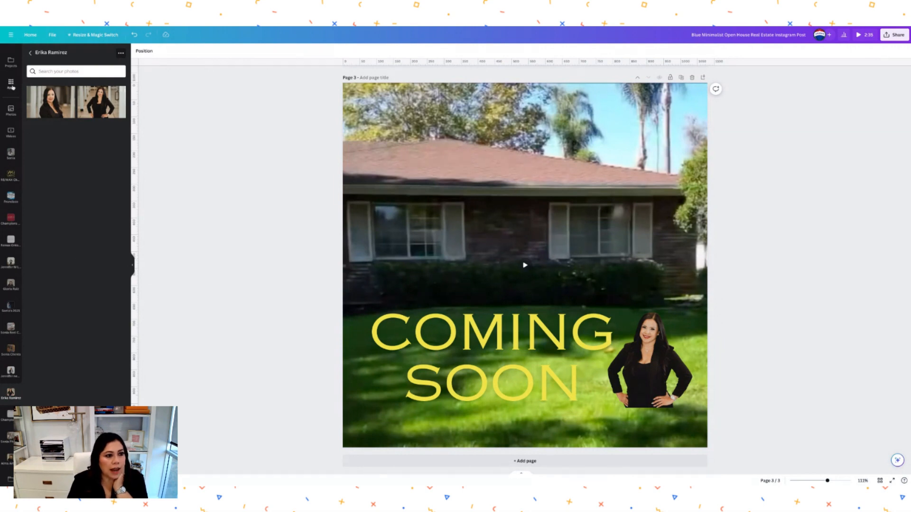
scroll(15, 143, "up", 3)
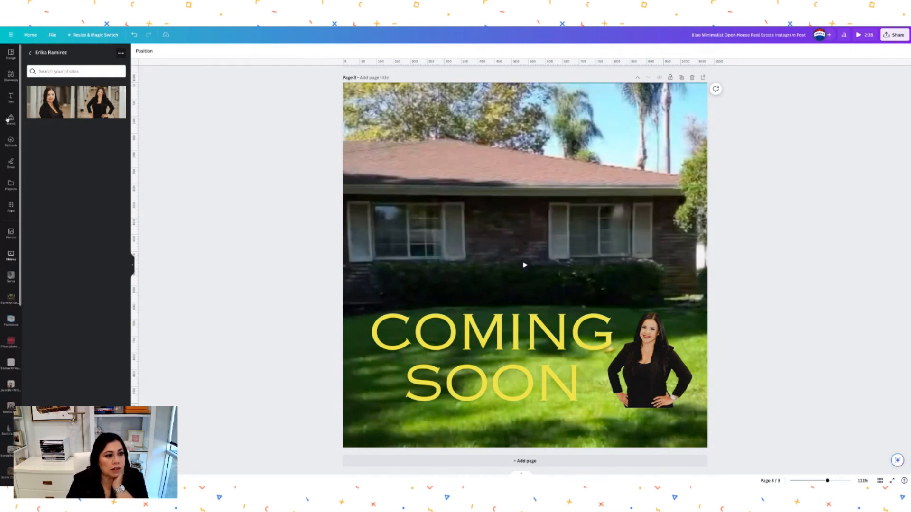
- Add a square shape from Elements and stretch it into a bar across the page bottom
left_click(7, 74)
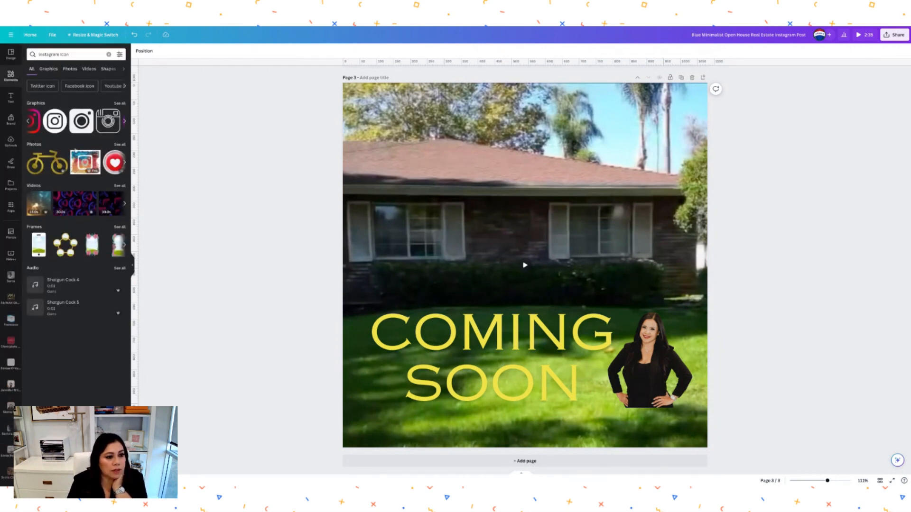
double_click(73, 54)
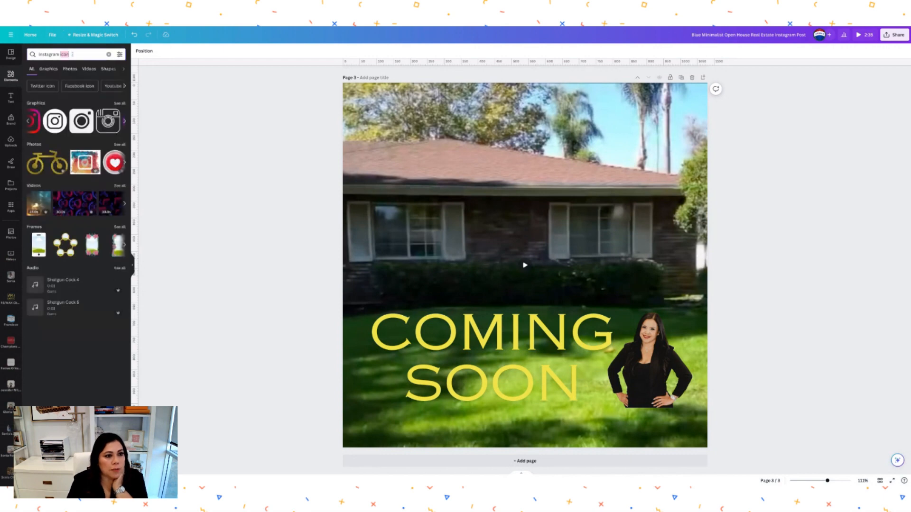
type("square")
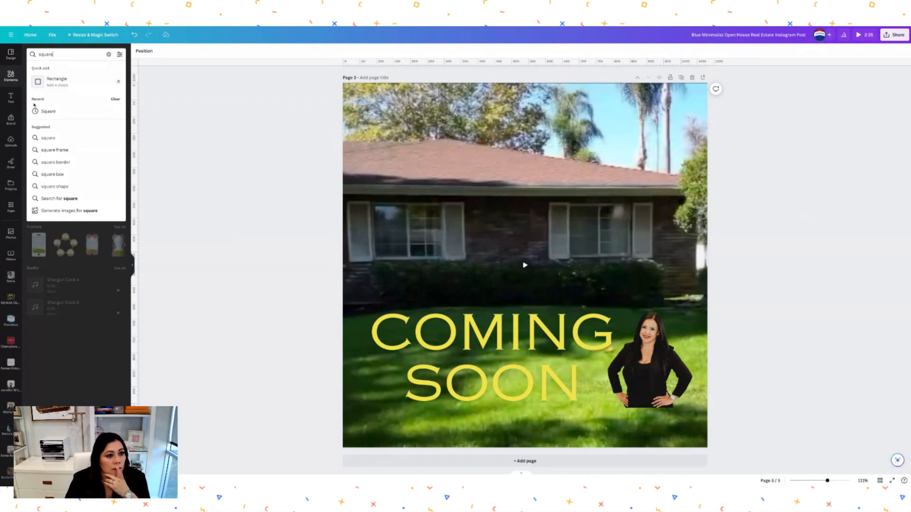
left_click(53, 111)
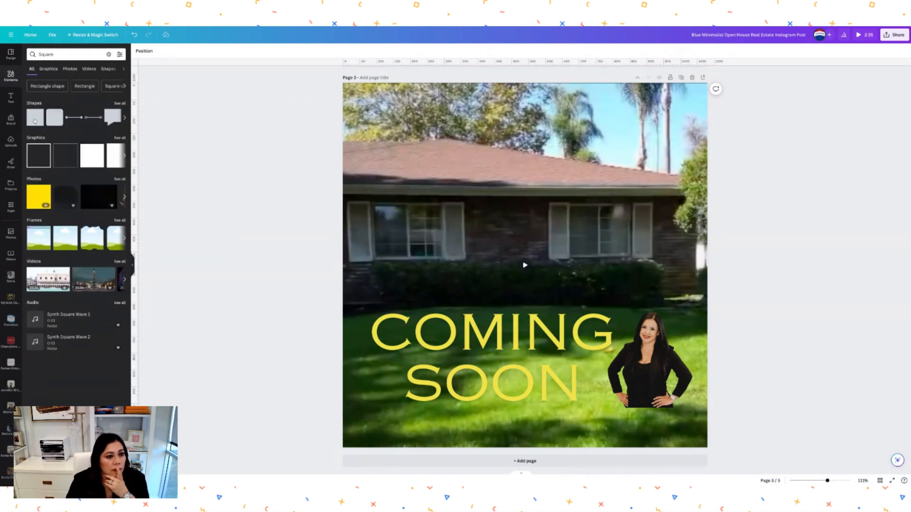
left_click(34, 121)
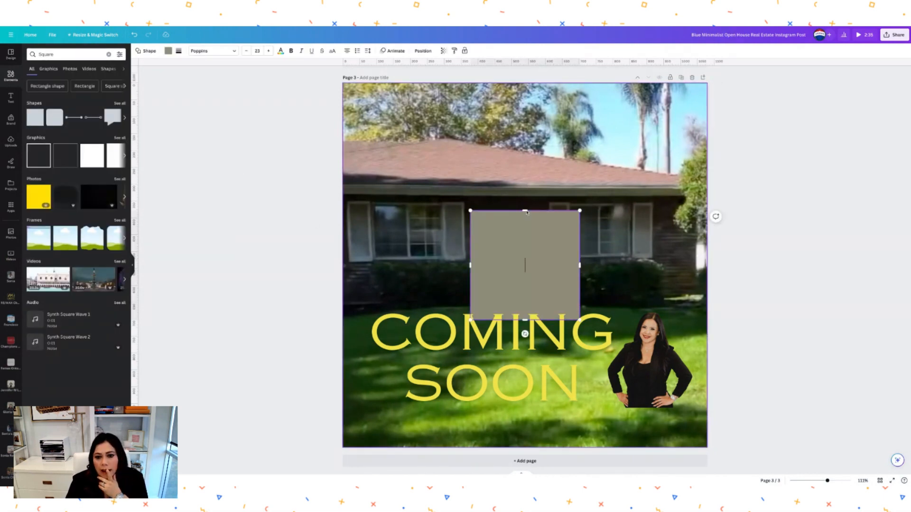
mouse_move(525, 210)
left_mouse_down()
mouse_move(525, 248)
mouse_move(525, 195)
mouse_move(525, 269)
mouse_move(403, 399)
mouse_move(371, 412)
mouse_move(378, 420)
left_mouse_up()
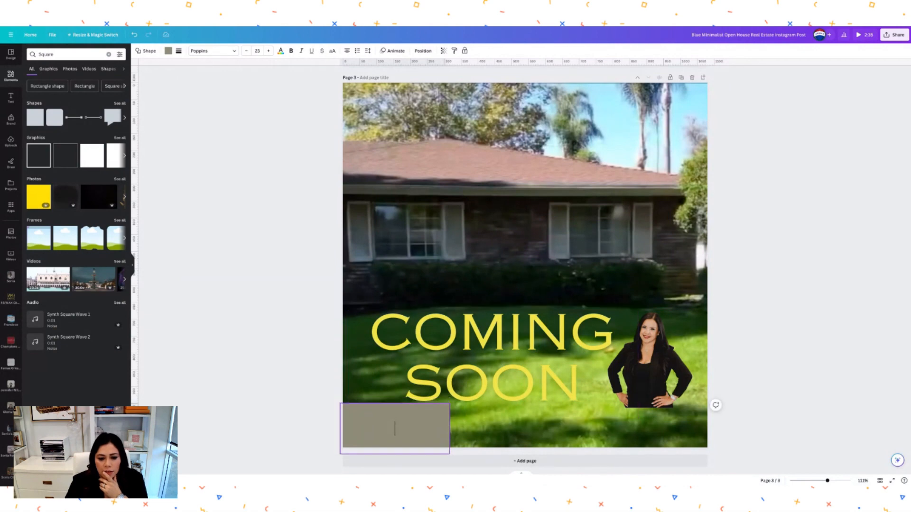
left_click_drag(450, 430, 743, 374)
left_click(788, 294)
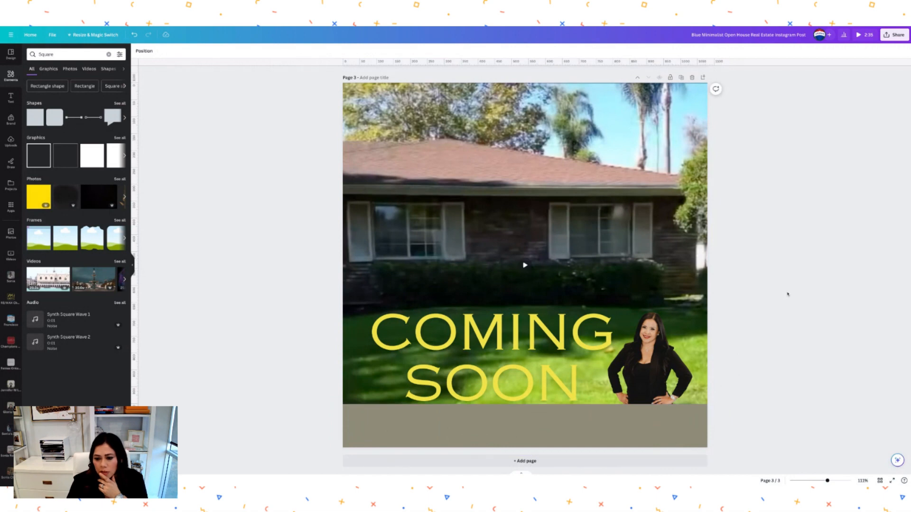
- Try white, dark navy, yellow and red fills on the bottom bar
left_click(660, 368)
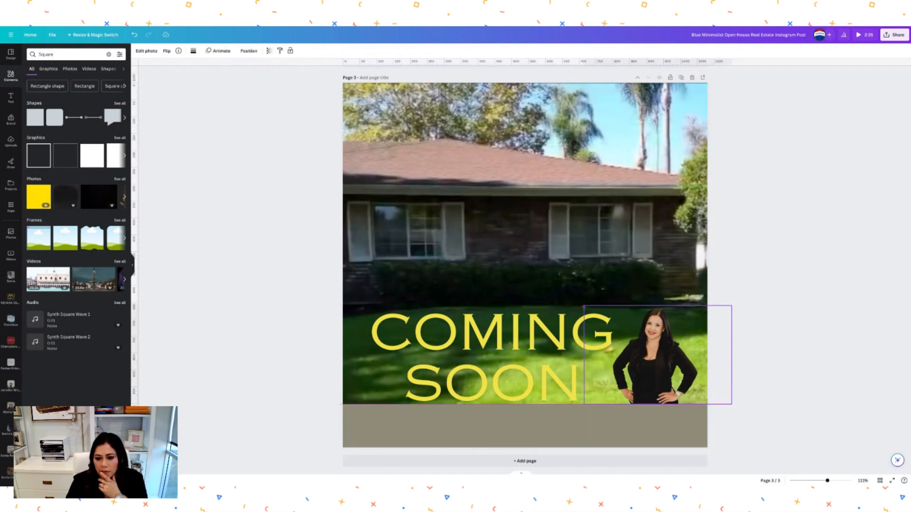
left_click(810, 330)
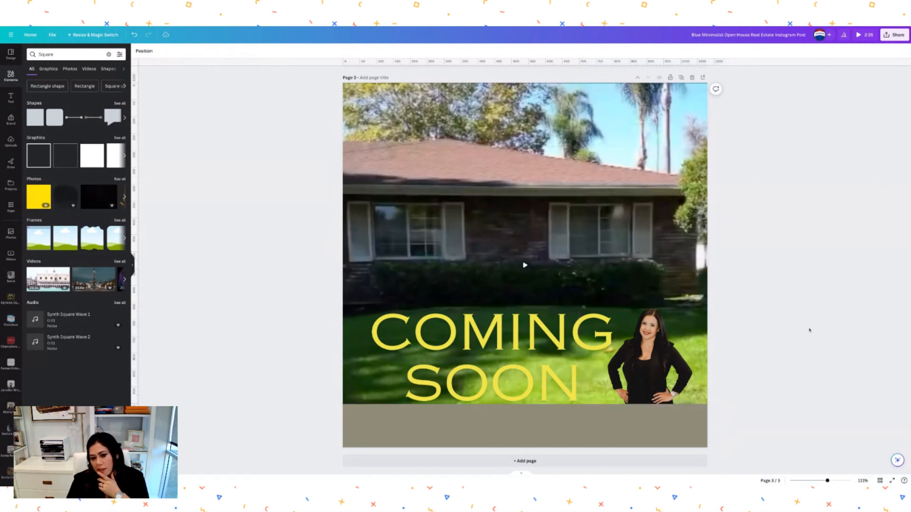
left_click(665, 421)
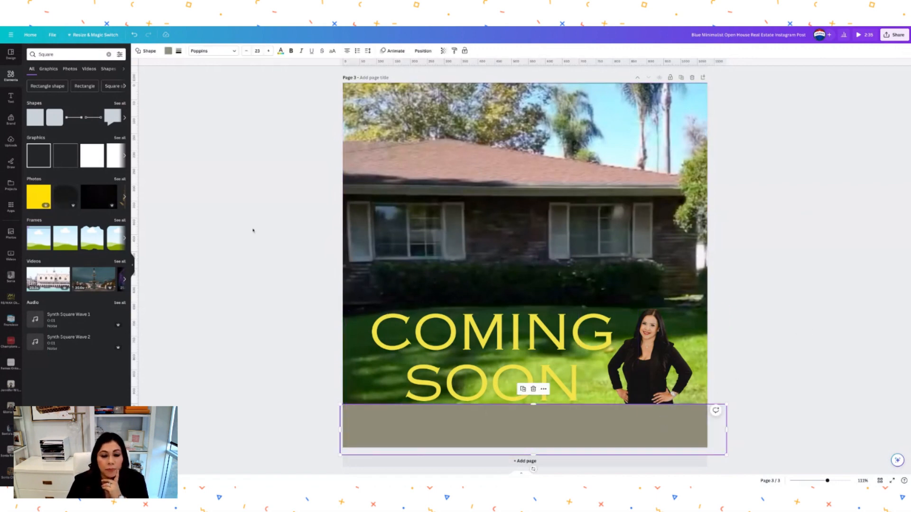
left_click(169, 51)
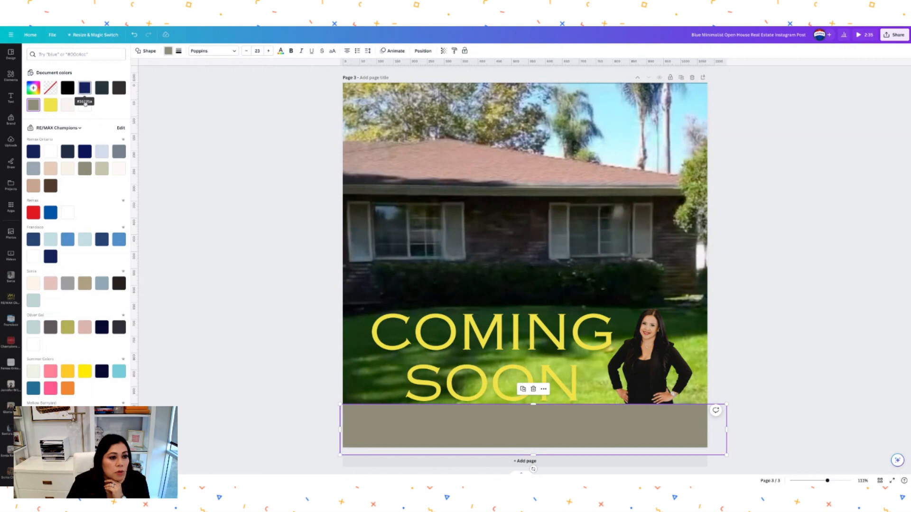
left_click(85, 106)
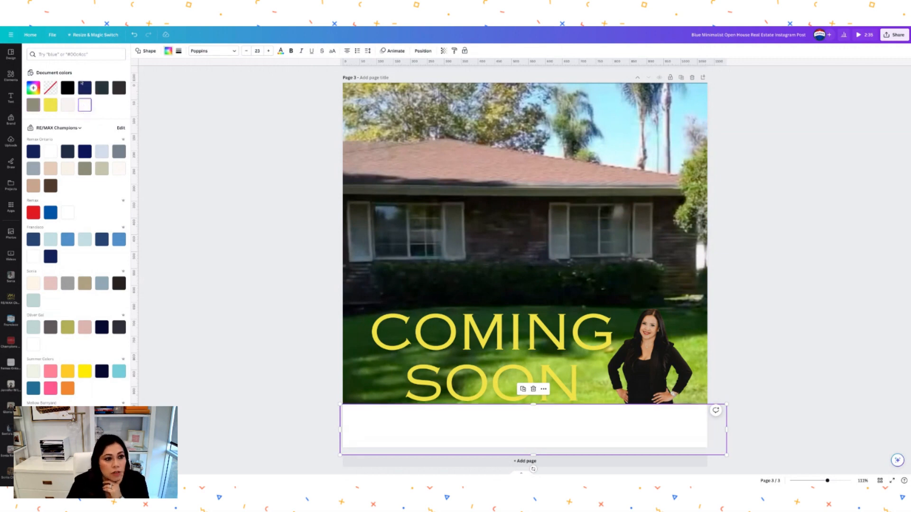
left_click(84, 88)
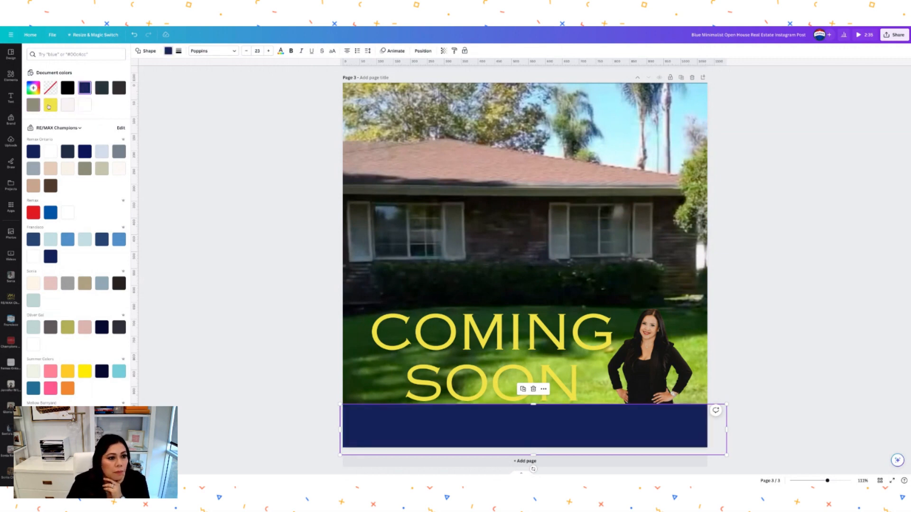
left_click(51, 105)
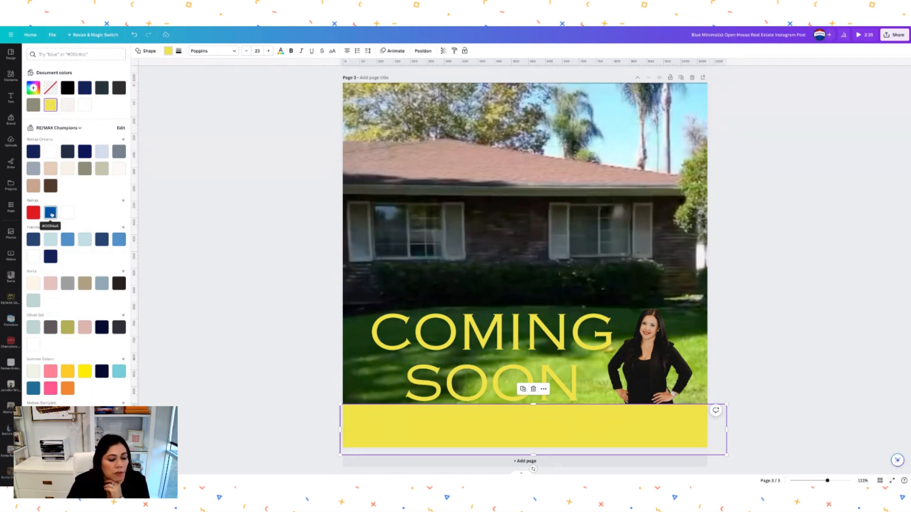
left_click(33, 213)
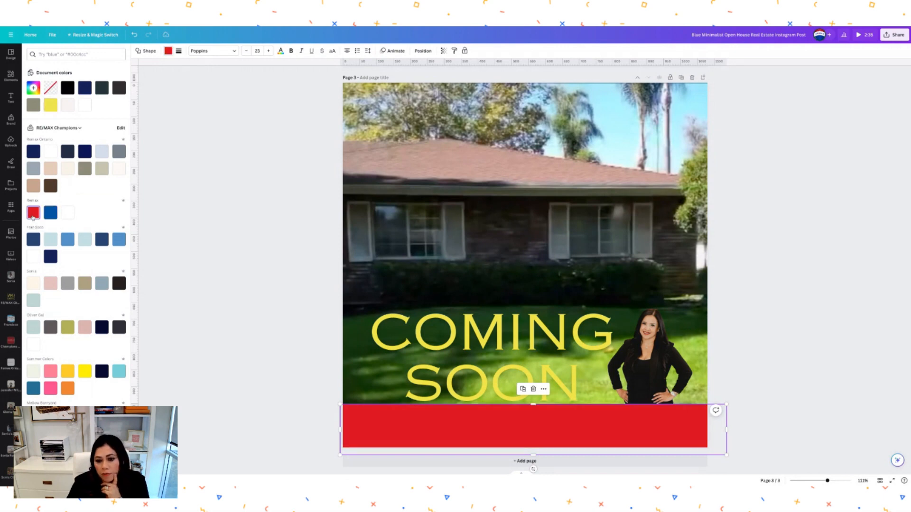
left_click(735, 208)
- Turn the COMING SOON text Remax blue and settle the bottom bar on khaki beige
left_click(554, 332)
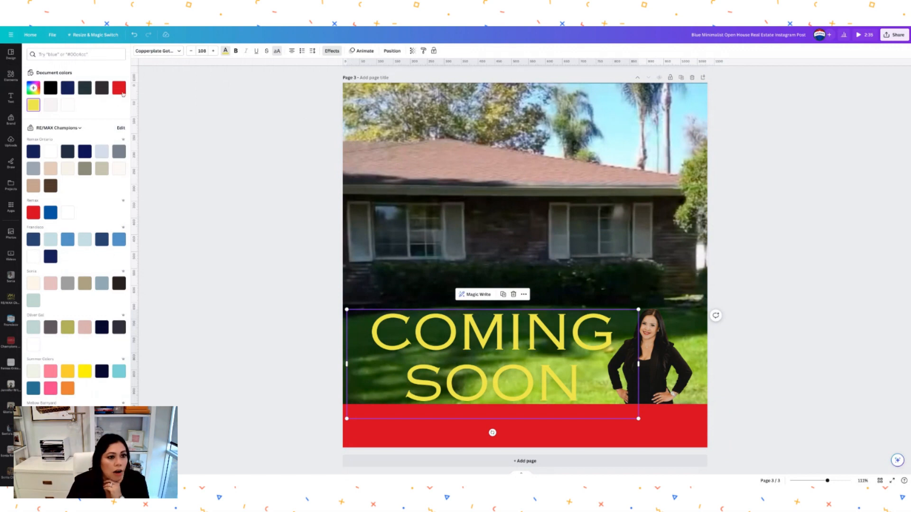
left_click(119, 88)
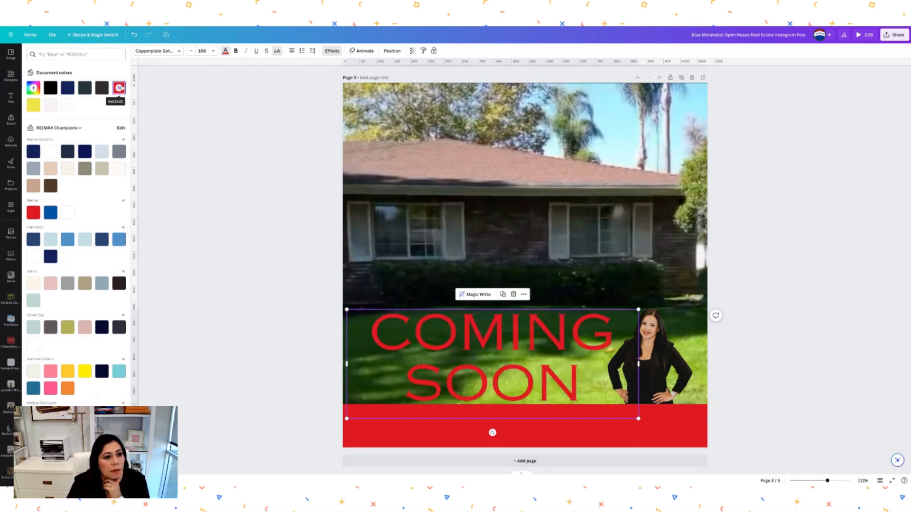
left_click(52, 216)
left_click(526, 407)
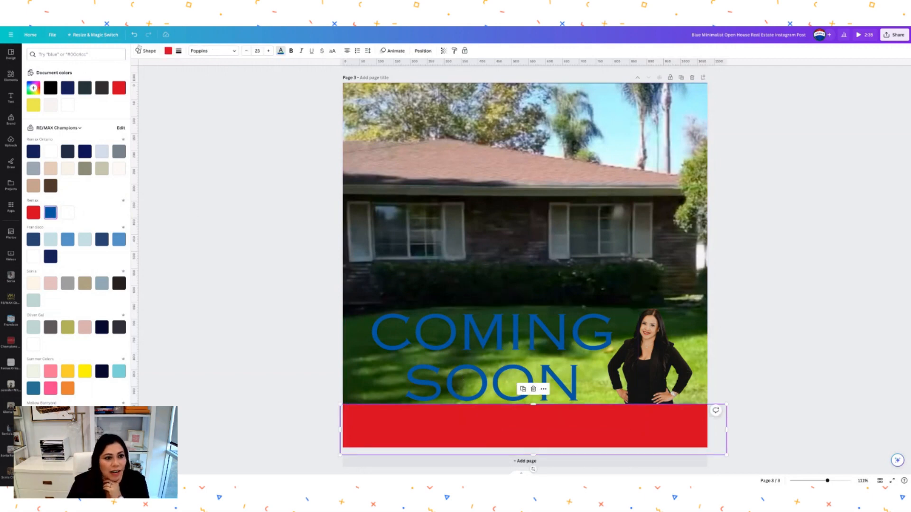
left_click(170, 55)
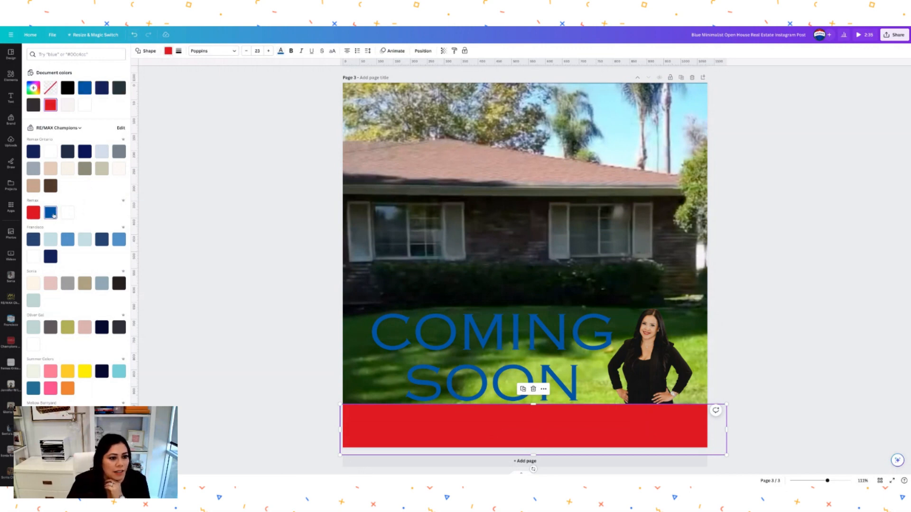
left_click(52, 213)
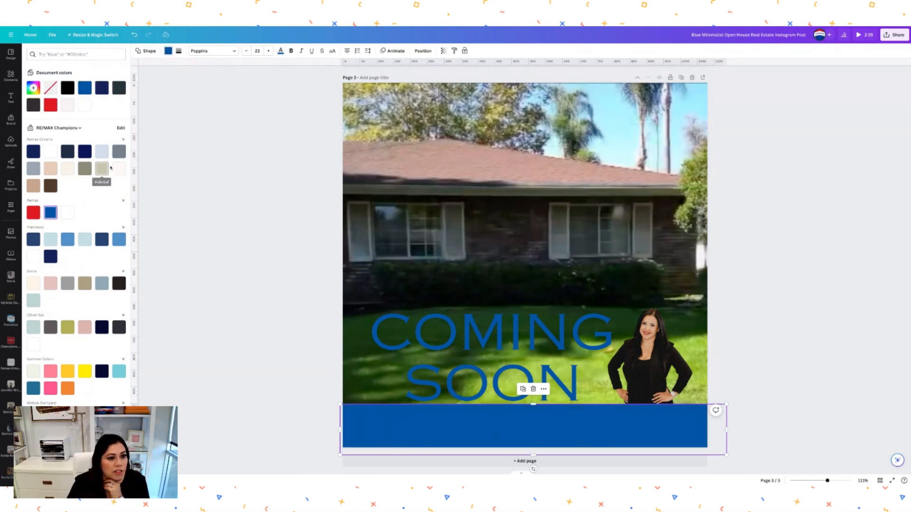
left_click(85, 105)
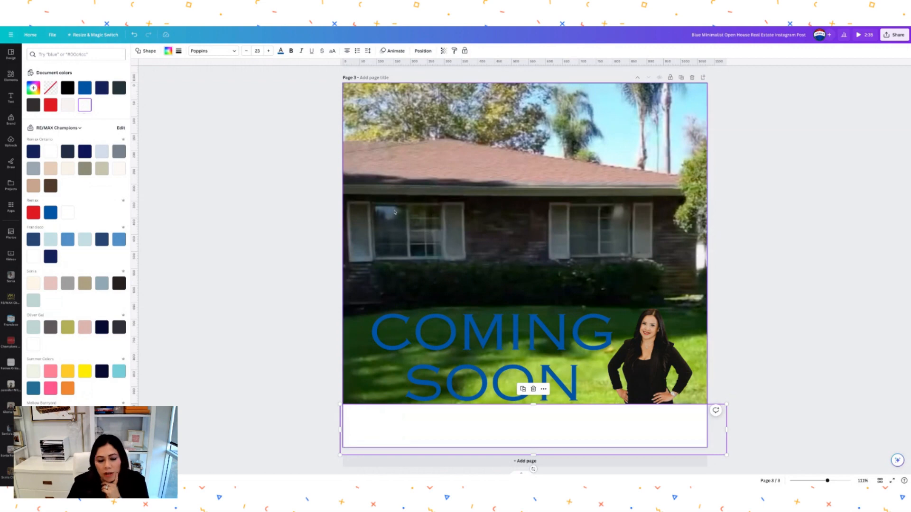
left_click(101, 168)
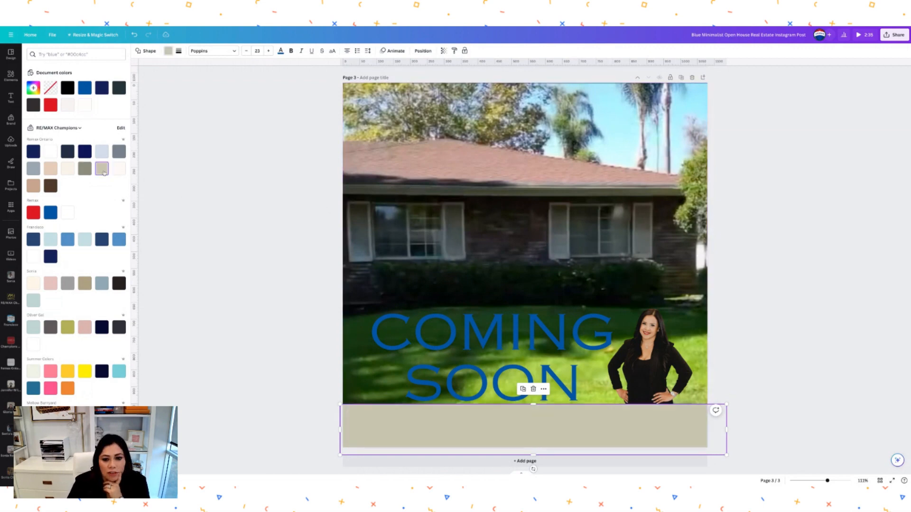
- Colour the COMING SOON title black, shrink it slightly, and nudge it right toward the agent
left_click(521, 335)
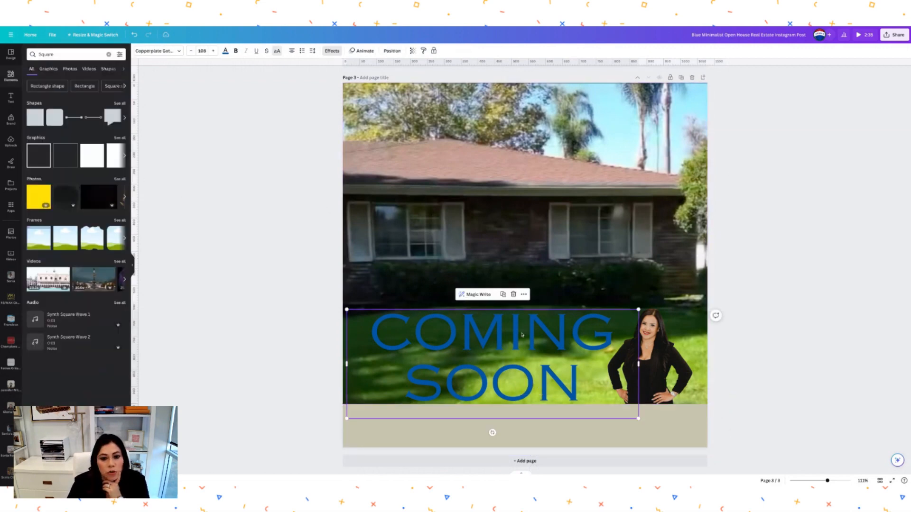
left_click(226, 52)
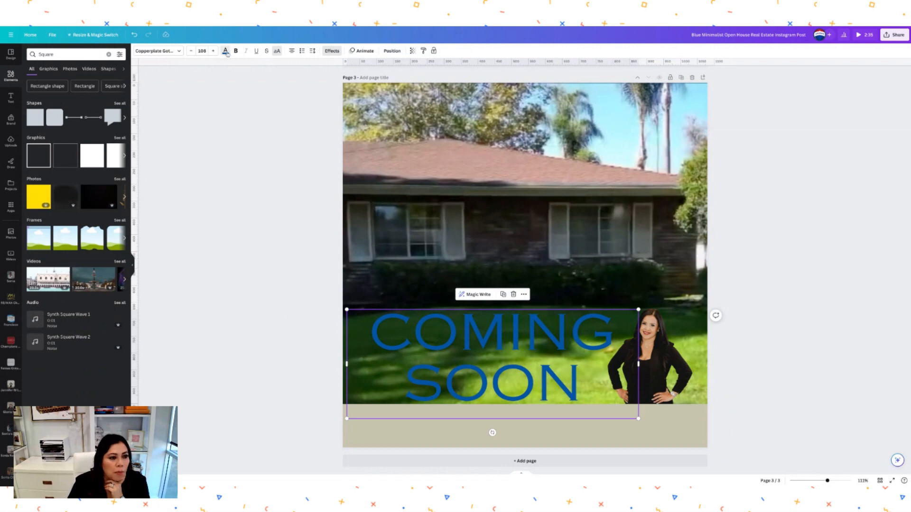
left_click(50, 89)
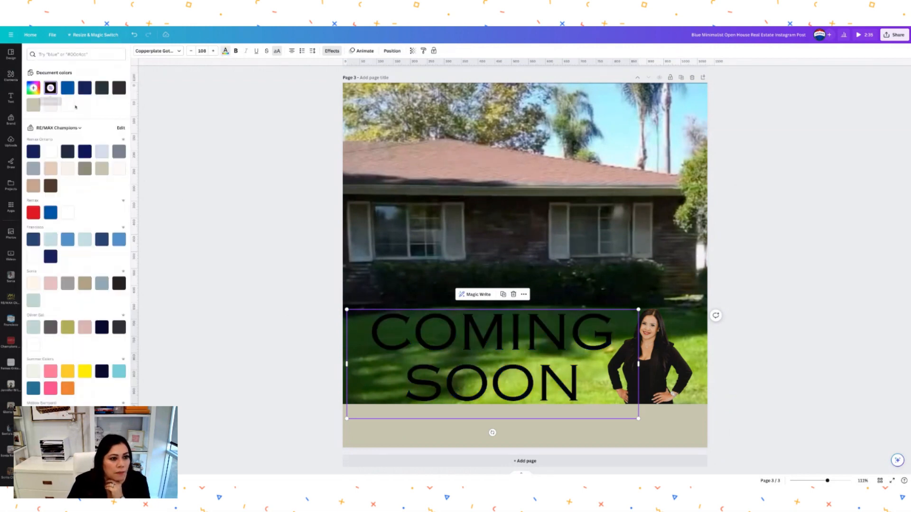
left_click(68, 105)
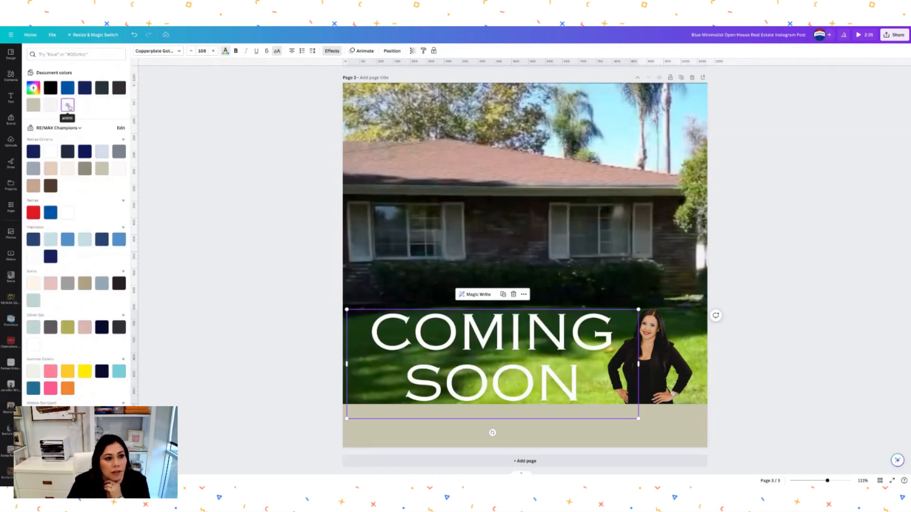
left_click(51, 89)
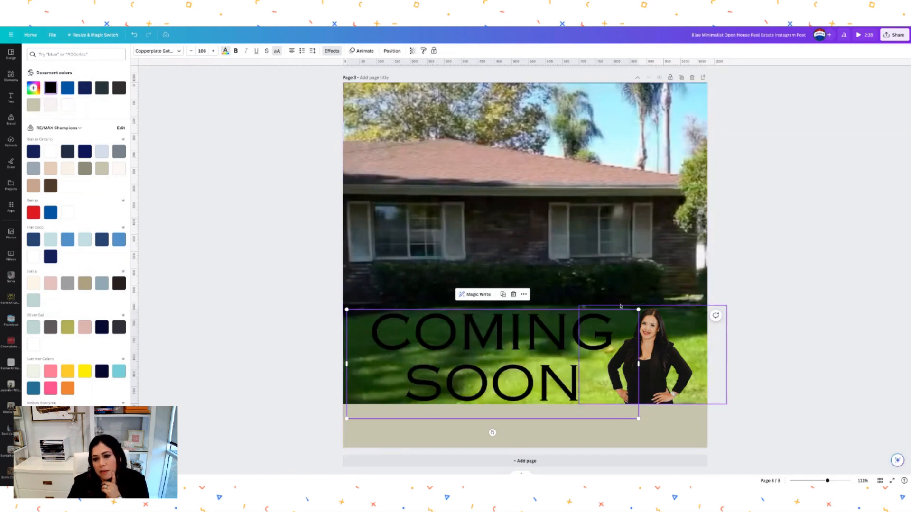
left_click_drag(638, 310, 606, 321)
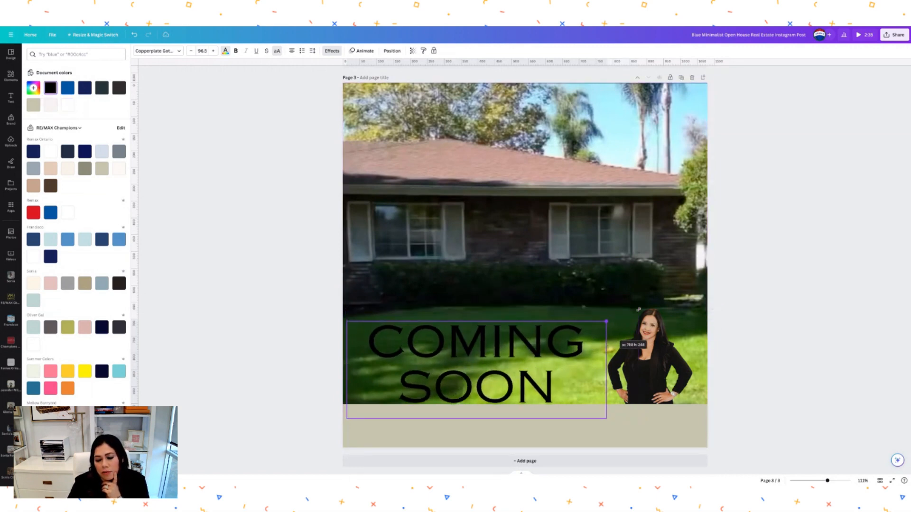
left_click_drag(519, 365, 533, 361)
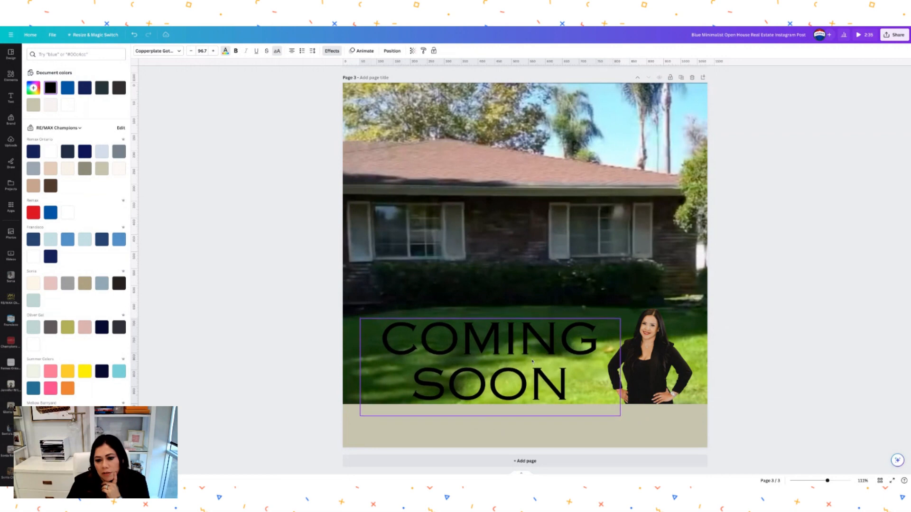
left_click(827, 313)
- Recolour the beige bottom bar to a light blue-grey
left_click(809, 347)
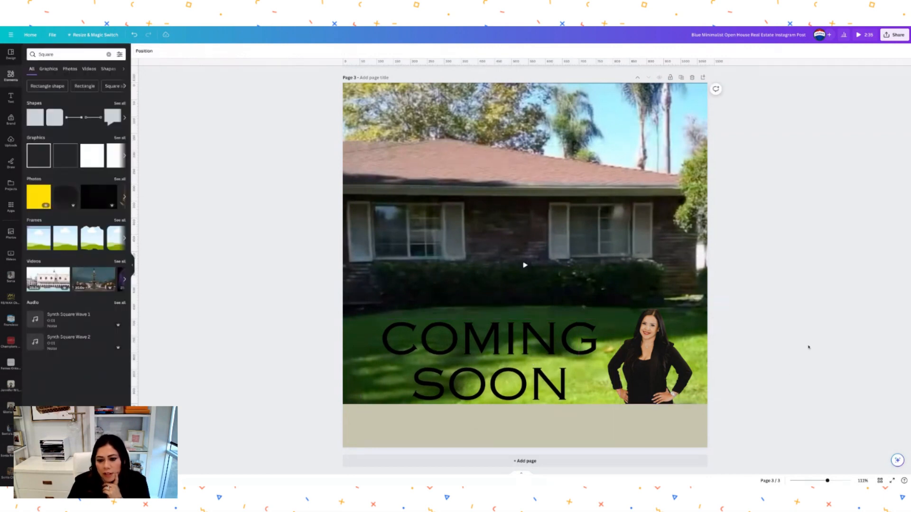
left_click(591, 440)
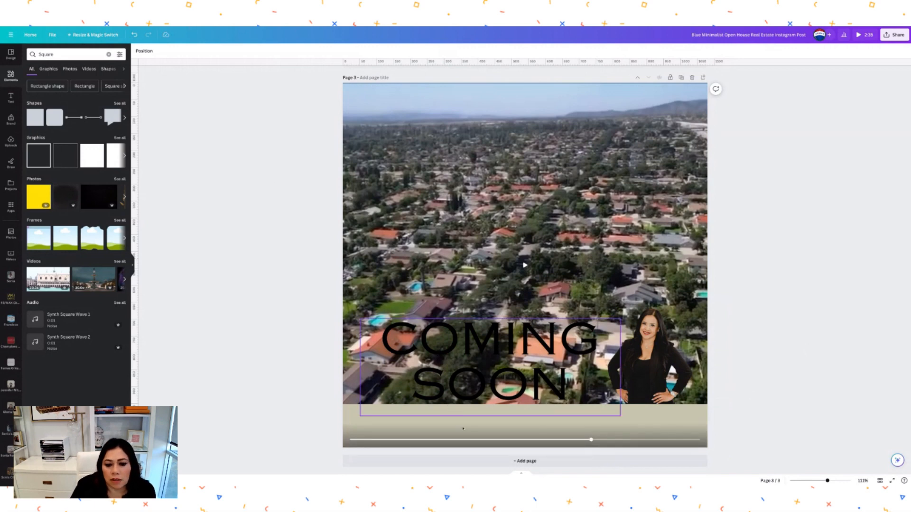
left_click(615, 407)
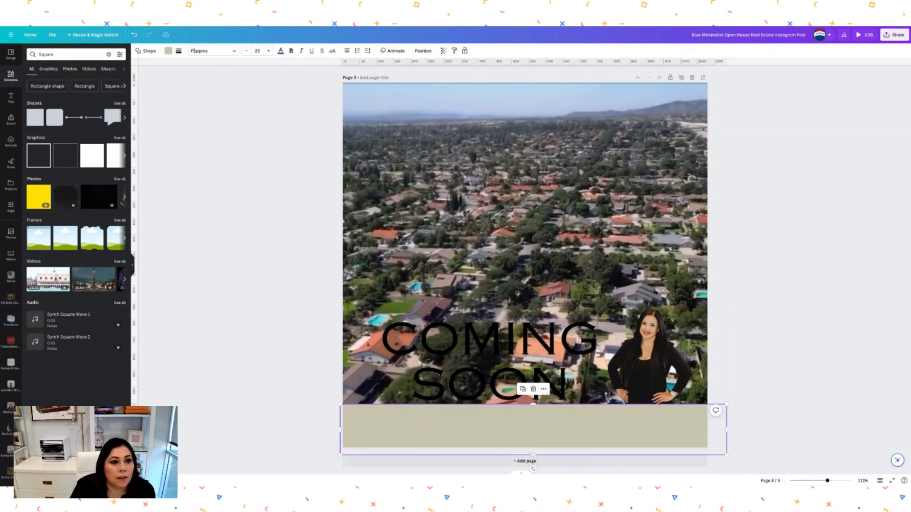
left_click(168, 51)
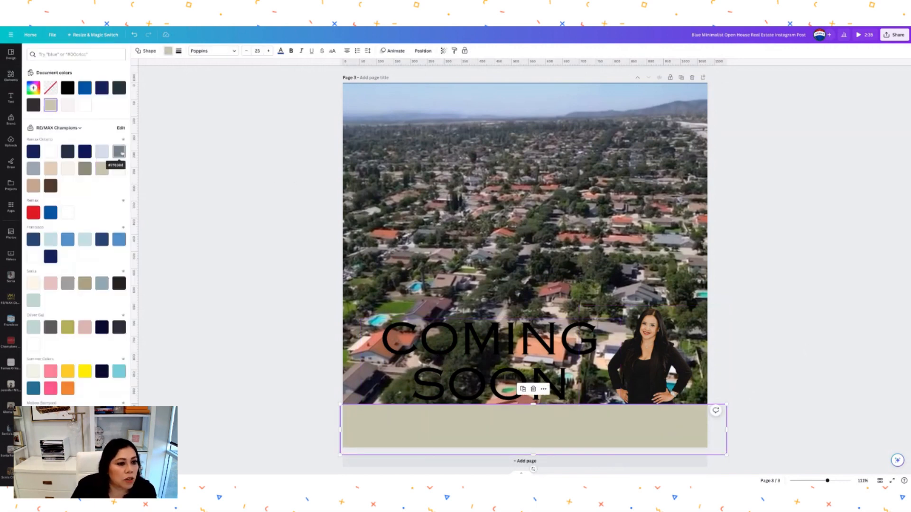
left_click(120, 152)
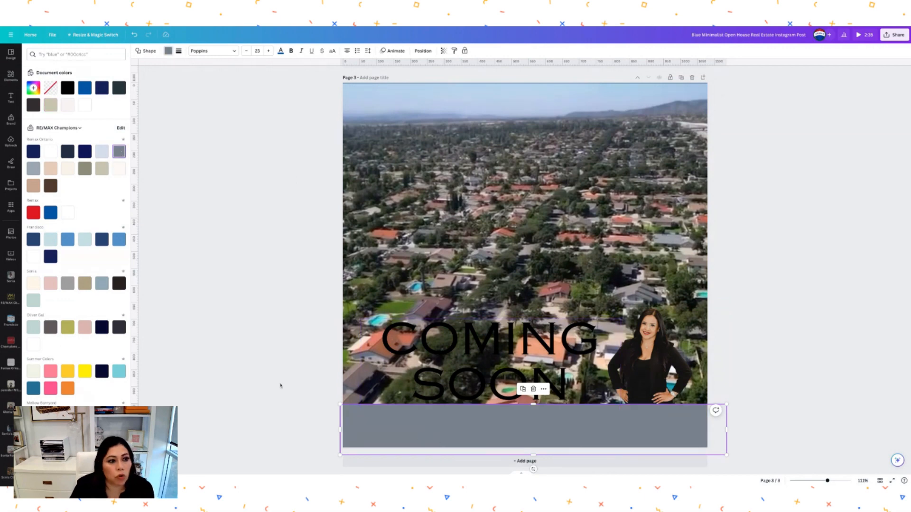
left_click(33, 169)
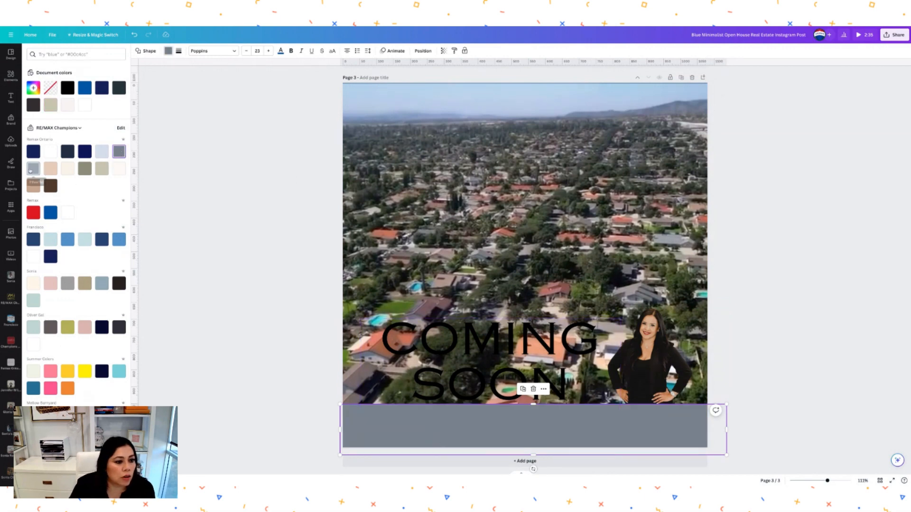
- Lower the bar's transparency to about 70 so the house video shows through
double_click(555, 429)
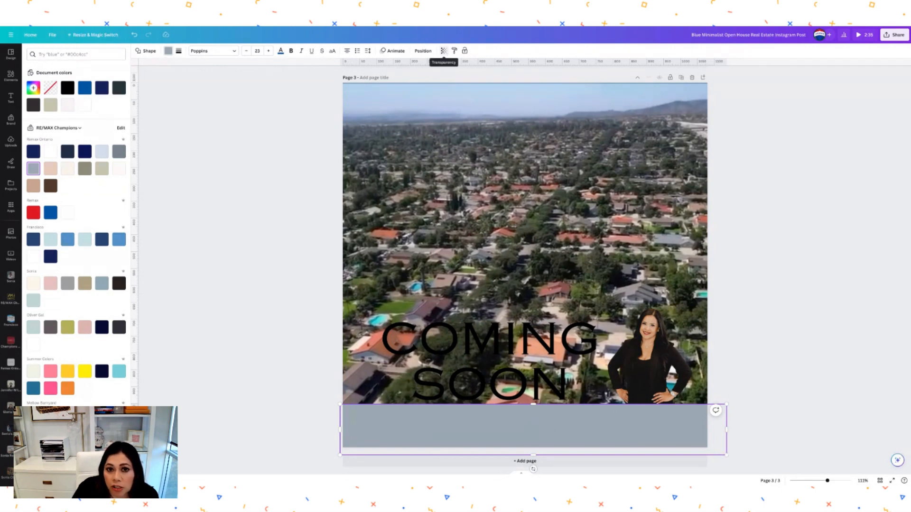
left_click(443, 51)
mouse_move(442, 75)
left_mouse_down()
mouse_move(432, 75)
mouse_move(439, 75)
left_mouse_up()
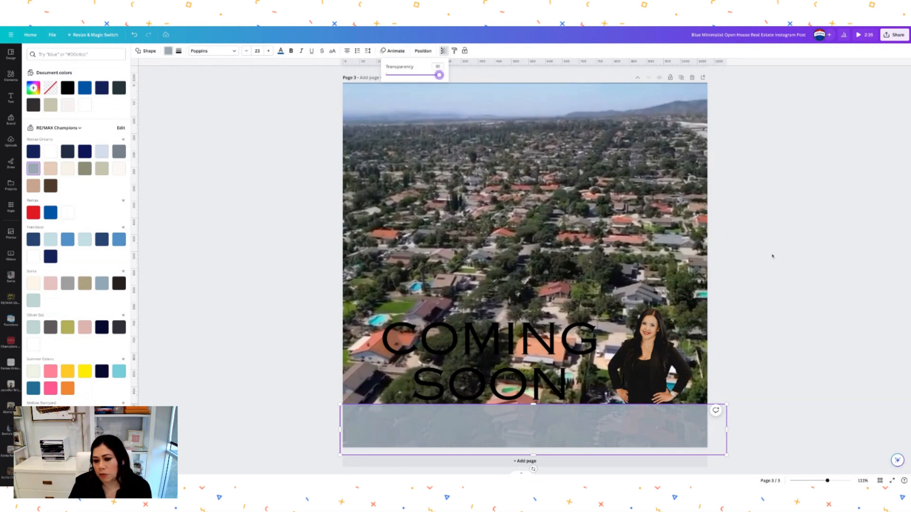
left_click(802, 264)
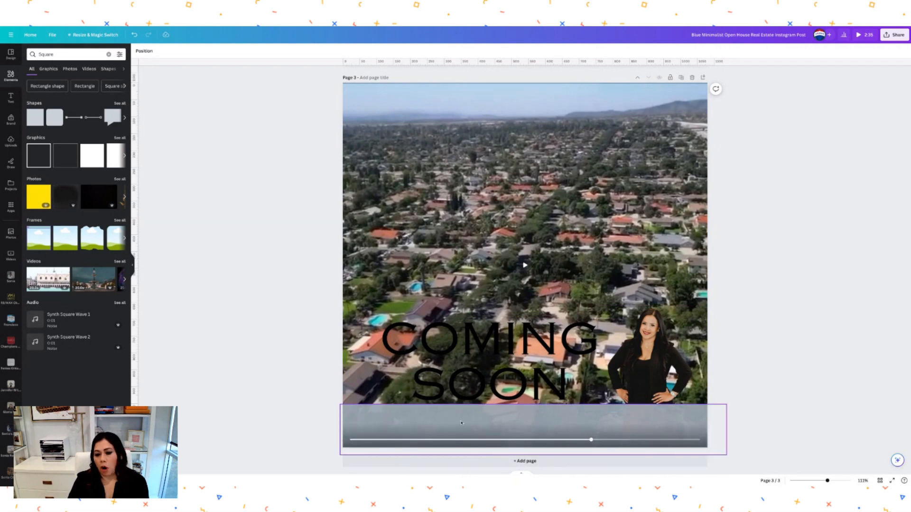
- Add a subheading with the property's street address and drag it onto page 3's bottom grey bar
left_click(11, 98)
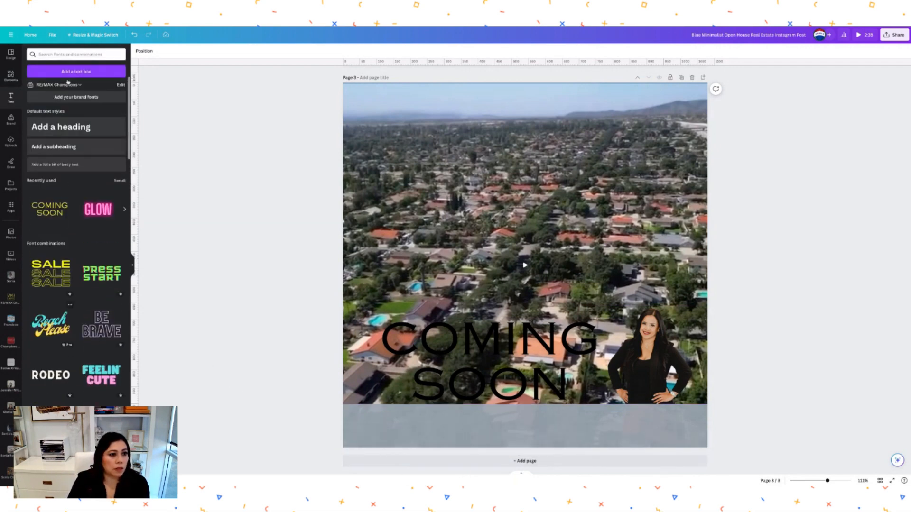
left_click(65, 147)
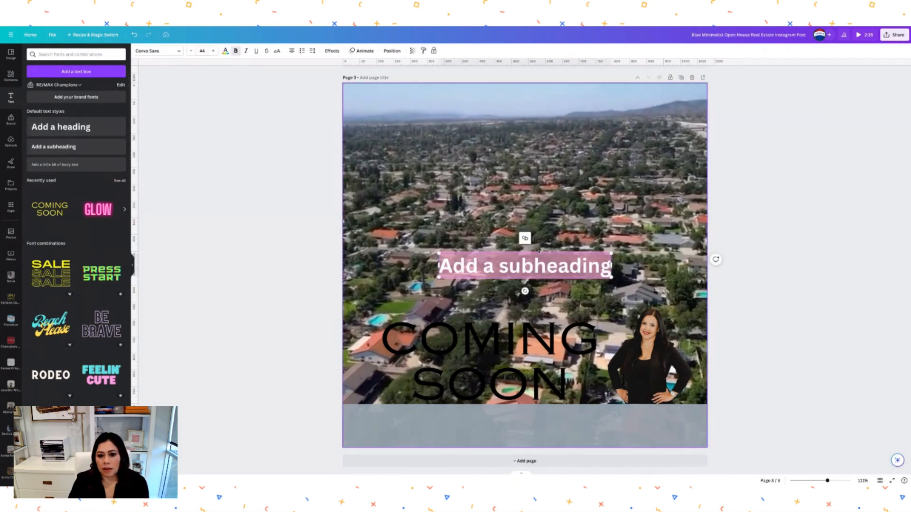
double_click(542, 259)
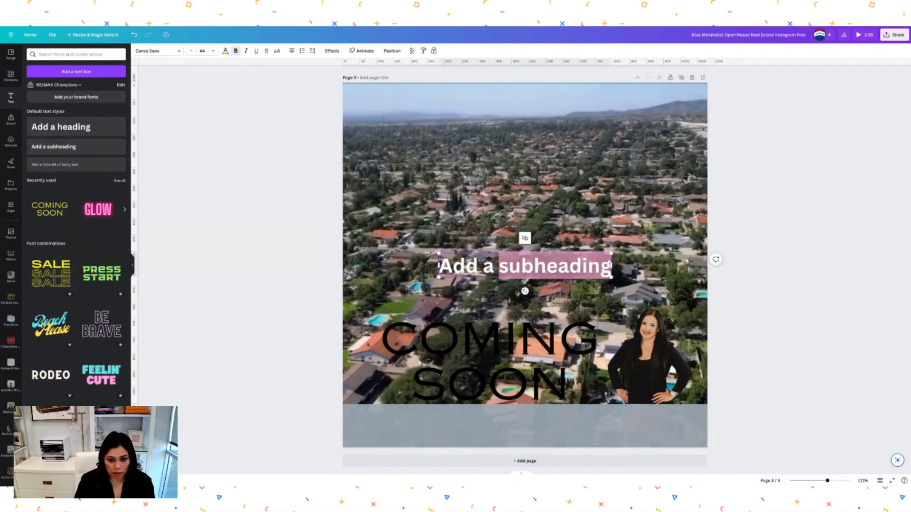
key("BackSpace")
key("BackSpace")
key("BackSpace")
key("BackSpace")
key("BackSpace")
key("BackSpace")
key("BackSpace")
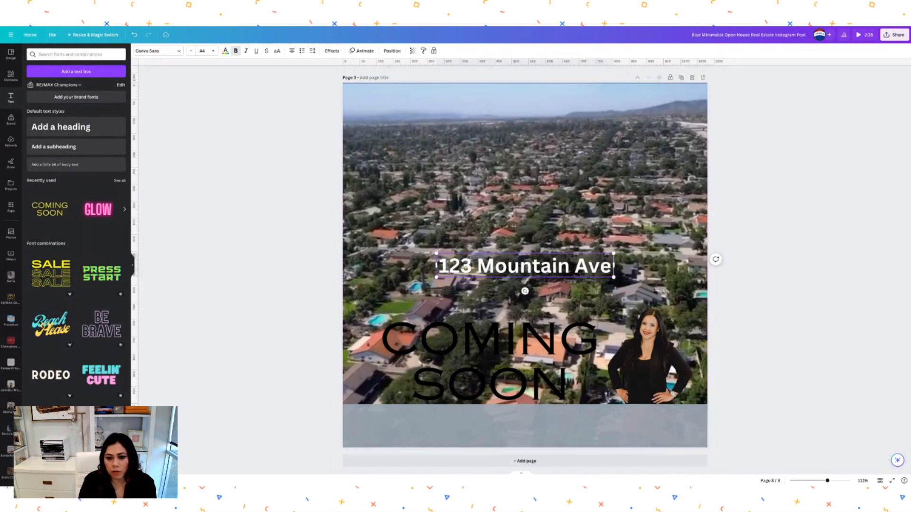
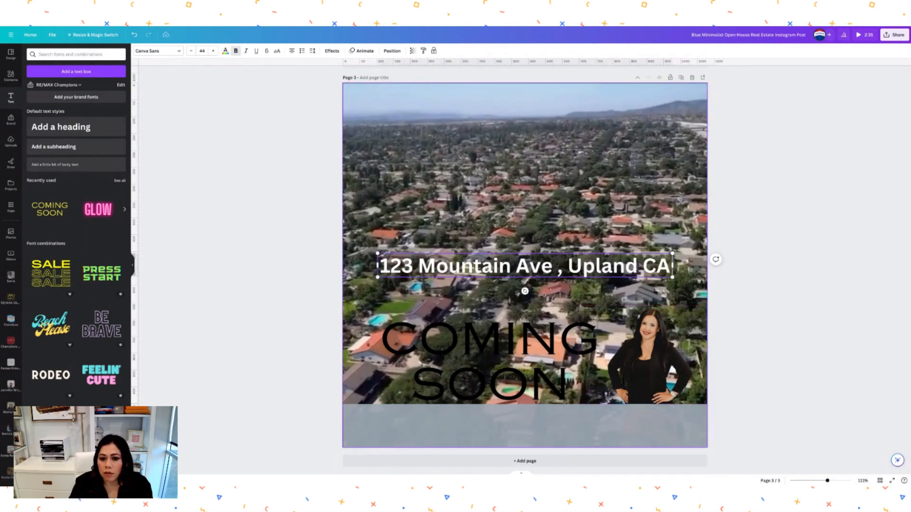
left_click_drag(552, 267, 565, 328)
left_click(580, 223)
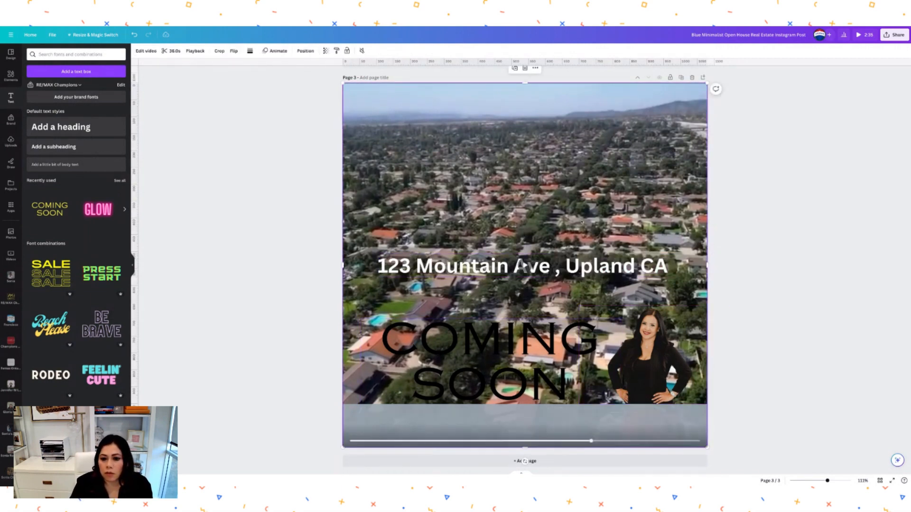
left_click_drag(578, 262, 584, 422)
left_click(777, 324)
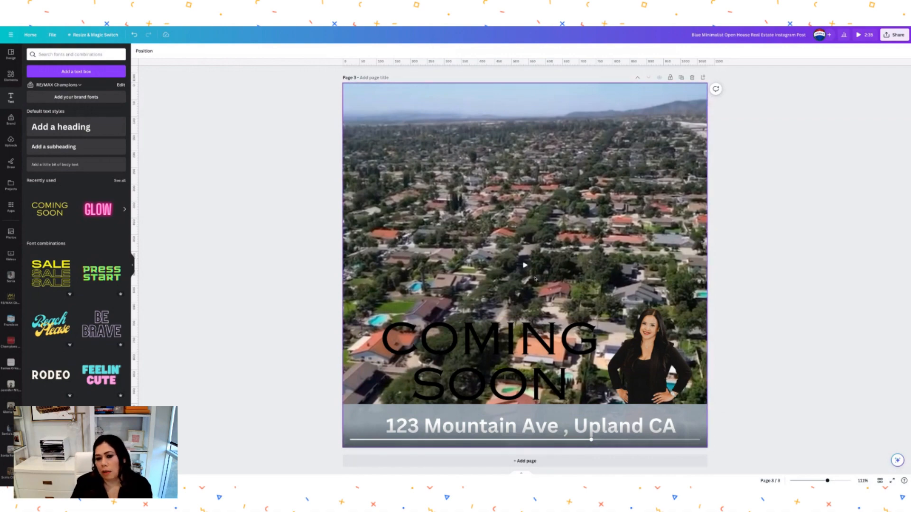
- Play the aerial video on page 3, scroll up to page 1, and go to the Home page
left_click(525, 265)
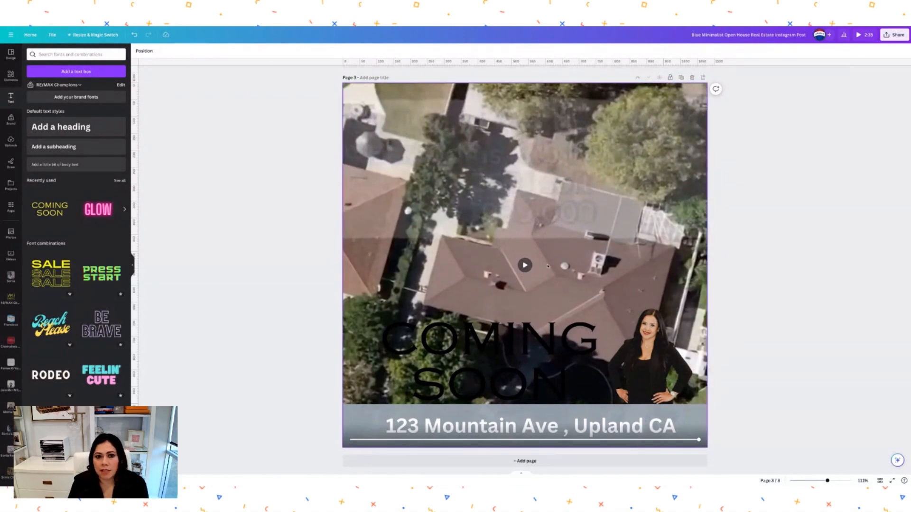
scroll(550, 269, "up", 7)
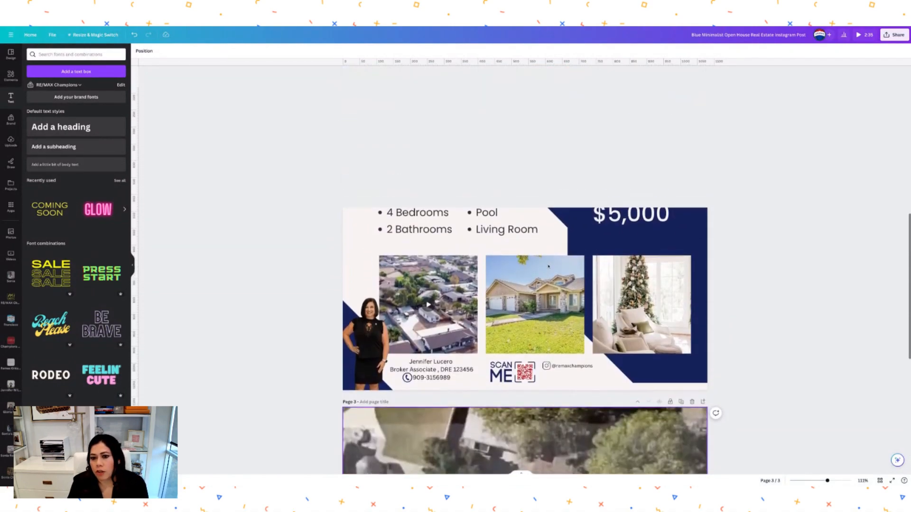
scroll(549, 266, "up", 10)
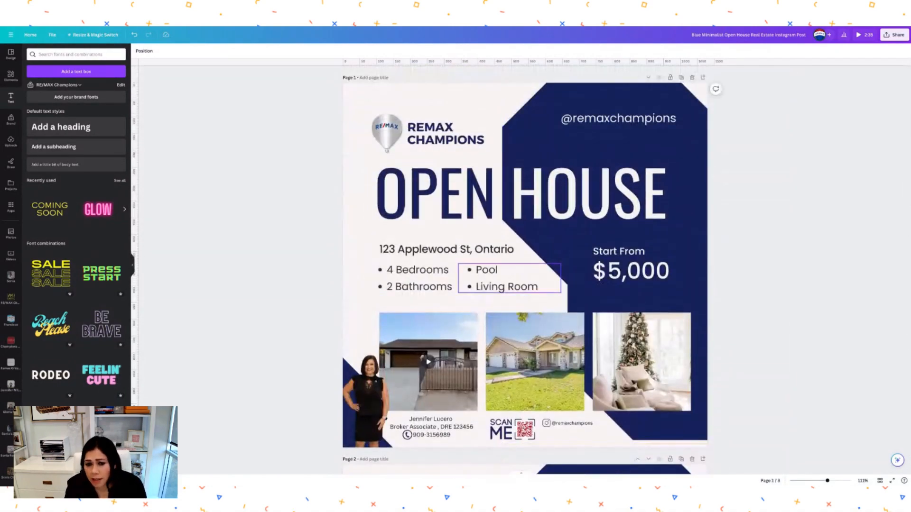
left_click(27, 35)
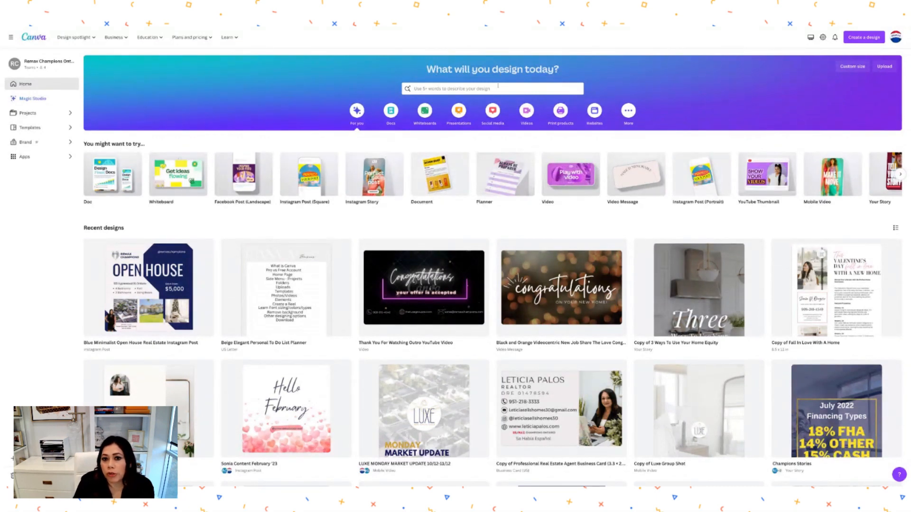
- Search the home page for 'real estate' templates and scroll through the reel results
left_click(473, 89)
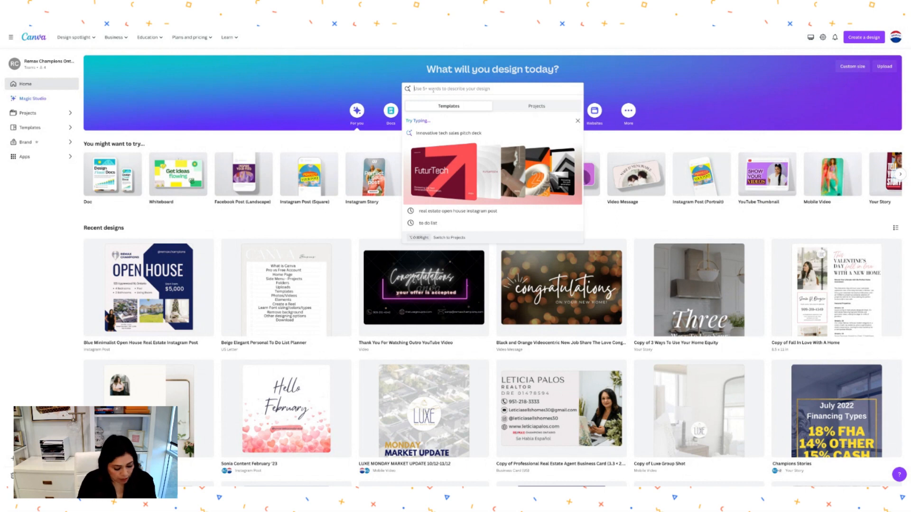
type("Real estate")
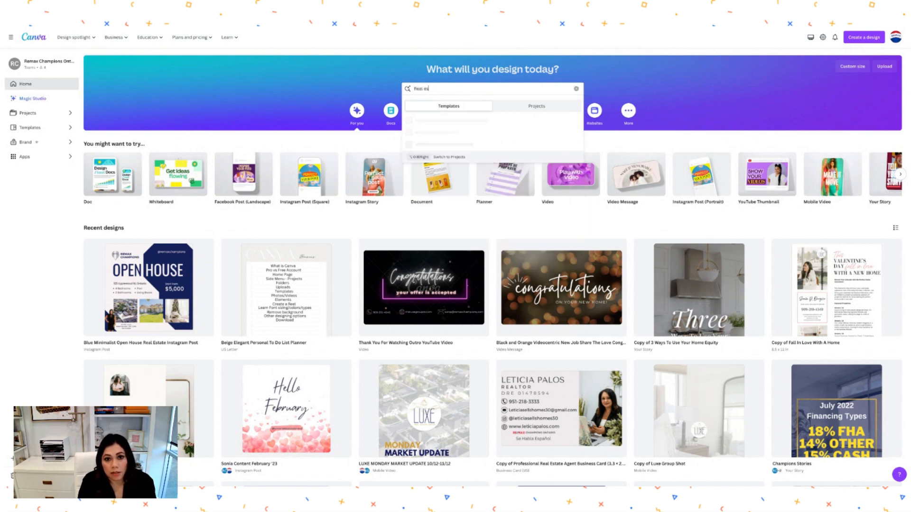
type("tate")
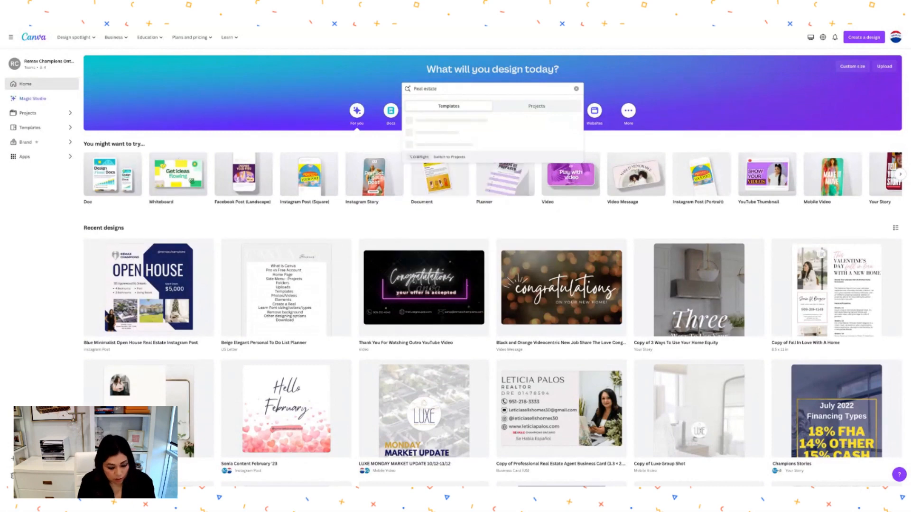
key("Return")
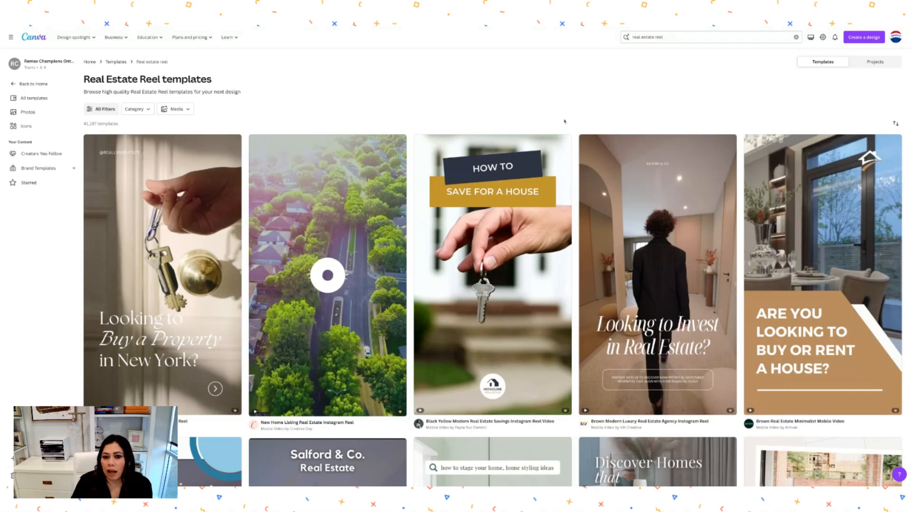
scroll(536, 190, "down", 1)
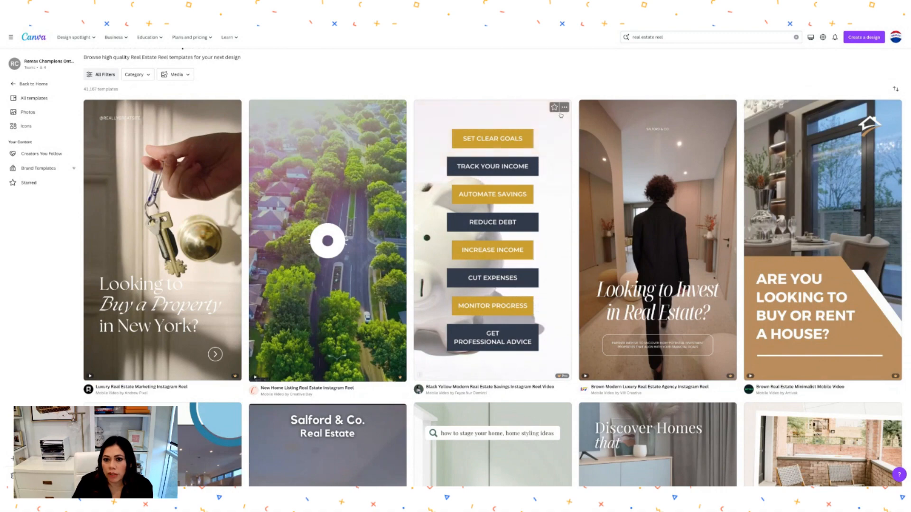
- Open the savings reel template and make the MONITOR PROGRESS box light pink
left_click(540, 159)
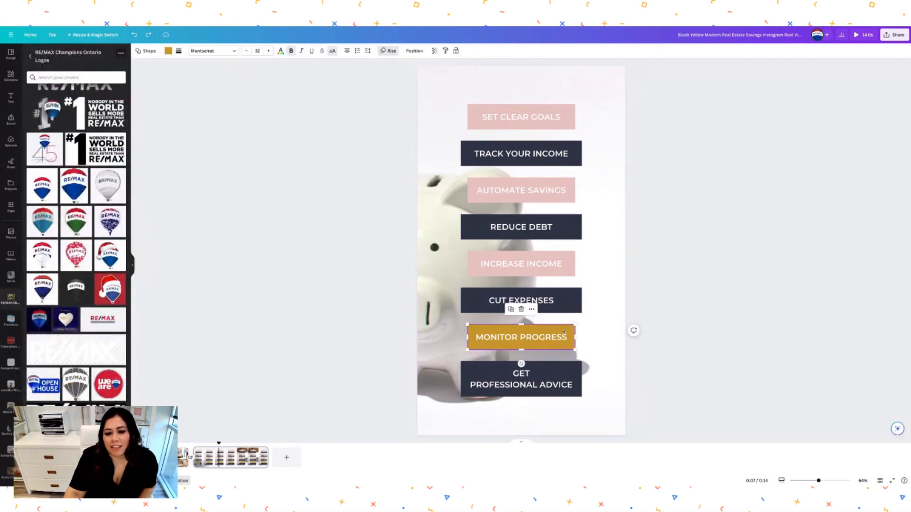
left_click(168, 52)
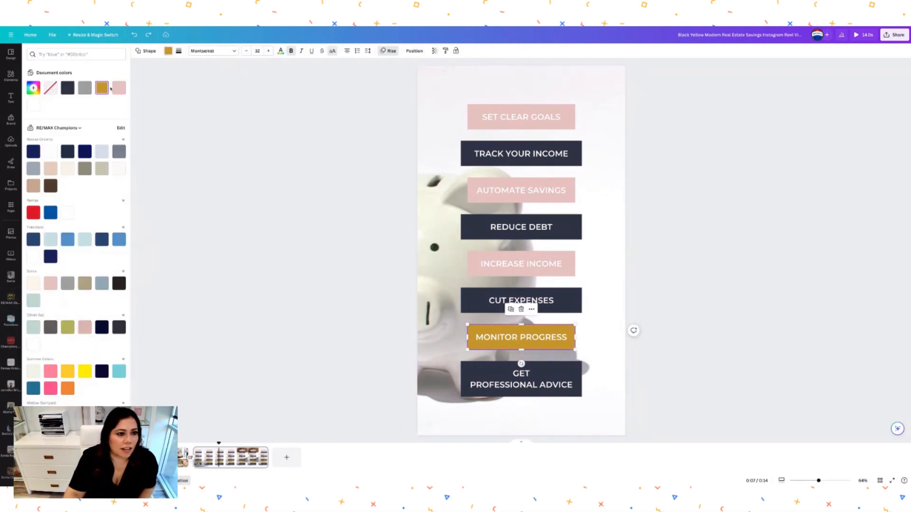
left_click(118, 88)
left_click(412, 261)
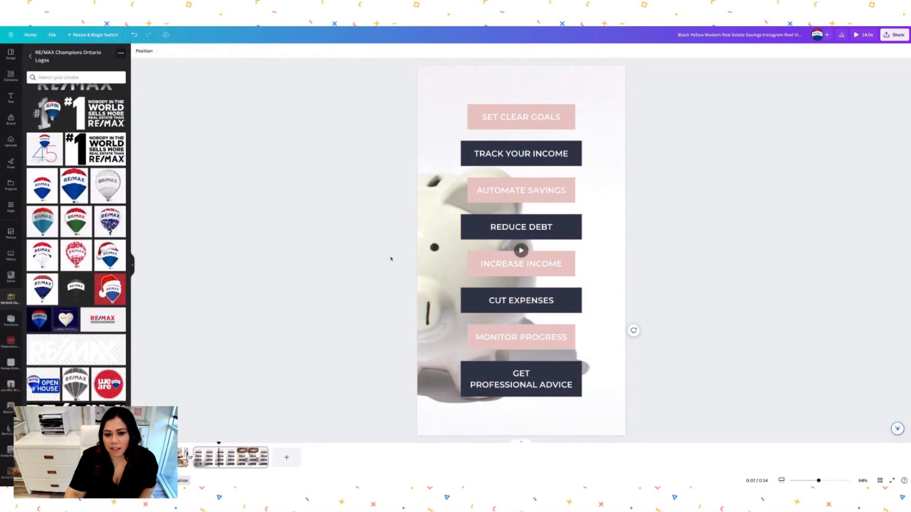
- Recolour the SAVE FOR A HOUSE banner on page 1 dark navy
left_click(185, 457)
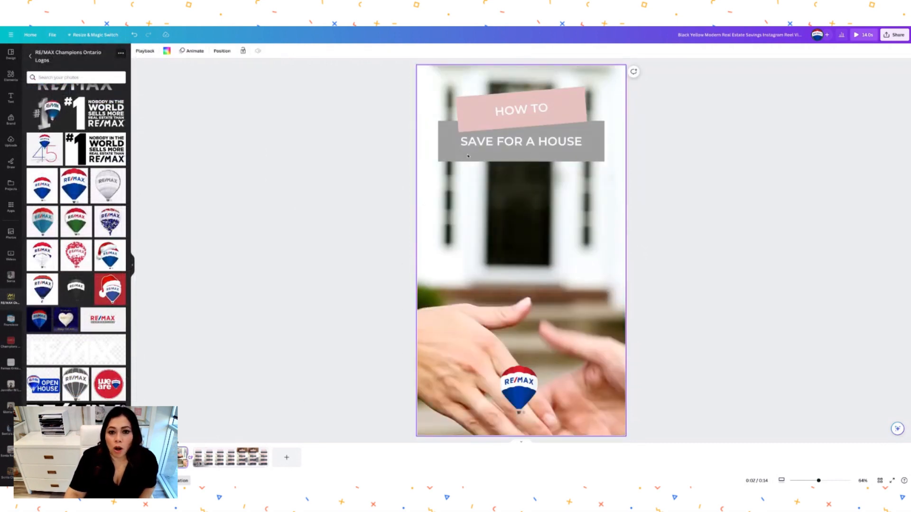
left_click(468, 156)
left_click(168, 51)
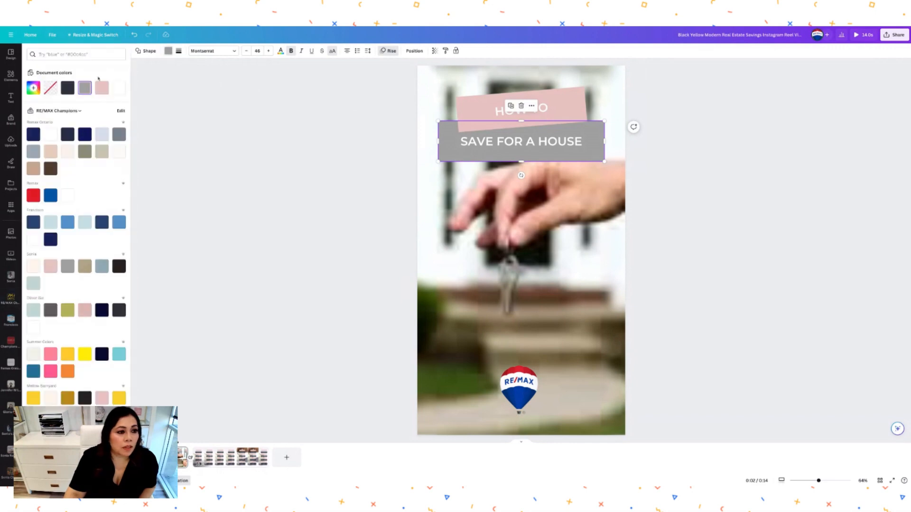
left_click(68, 88)
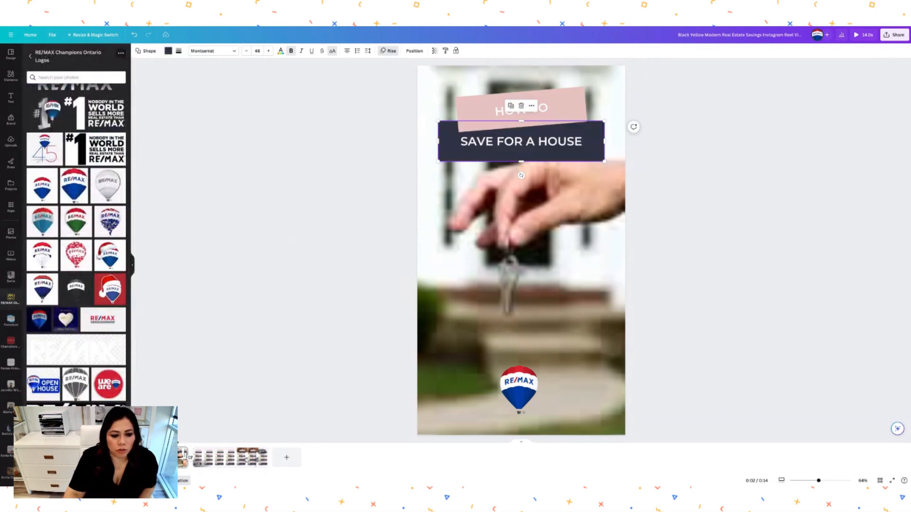
- Rewind the reel to its start and play it through to review
left_click(232, 457)
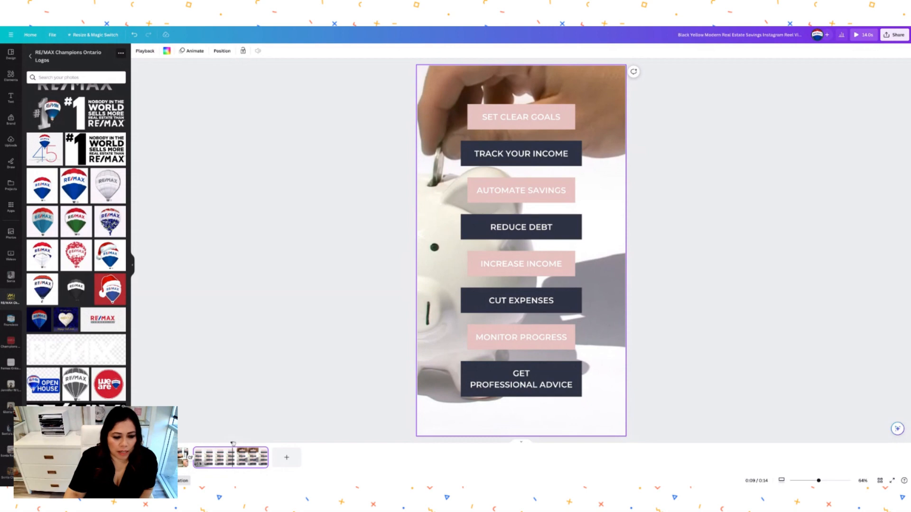
left_click_drag(233, 445, 162, 446)
left_click(147, 458)
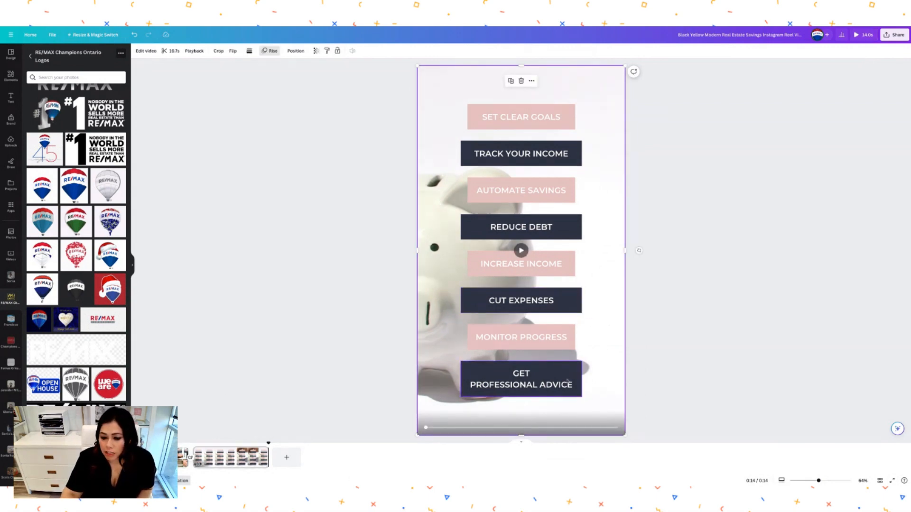
- Add a blank closing page and place the agent's kitchen photo on it
left_click(286, 459)
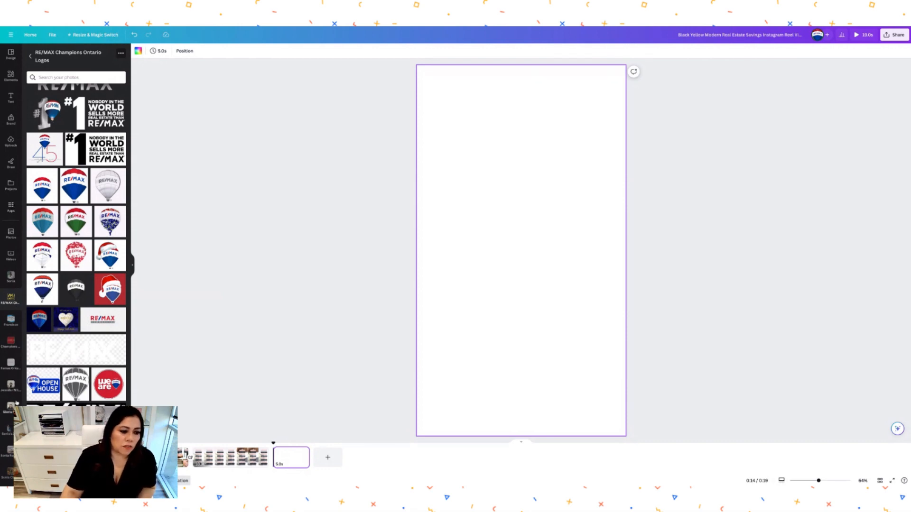
left_click(12, 387)
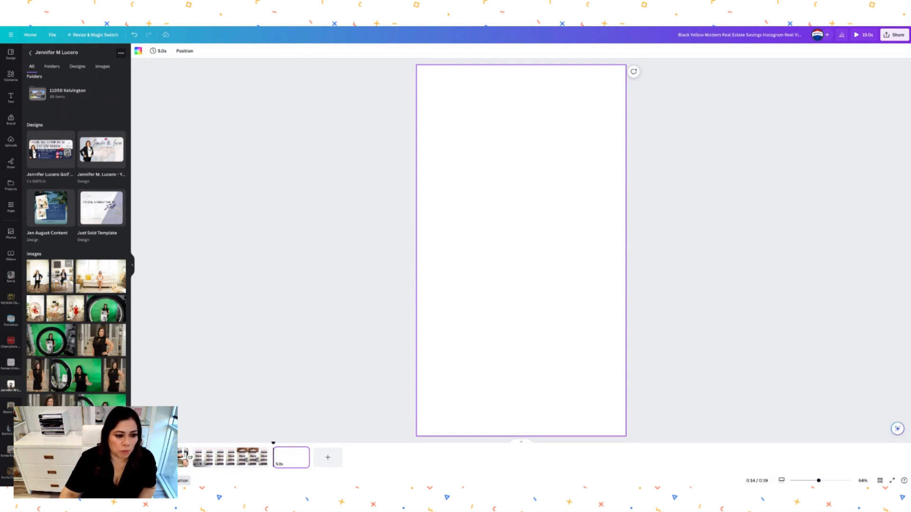
left_click_drag(63, 283, 421, 225)
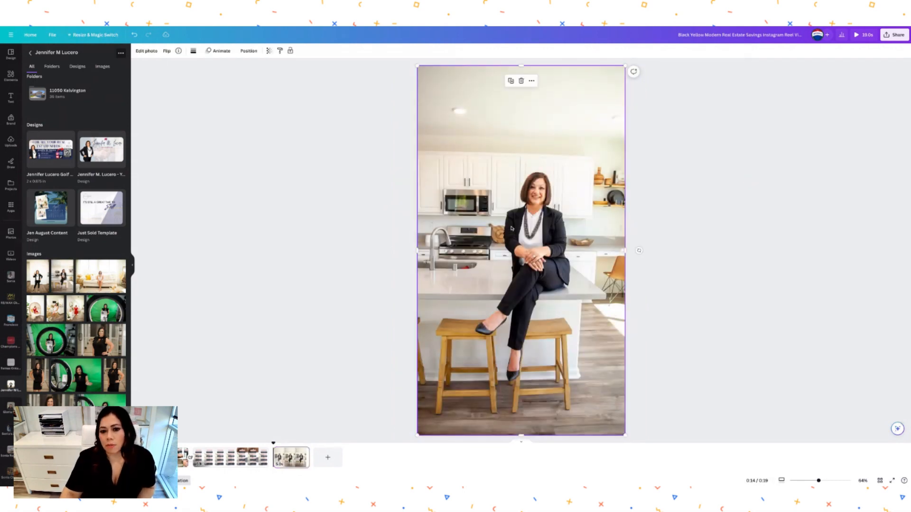
- Set the kitchen photo's transparency to 66 and preview the piggy-bank savings list page
left_click(269, 51)
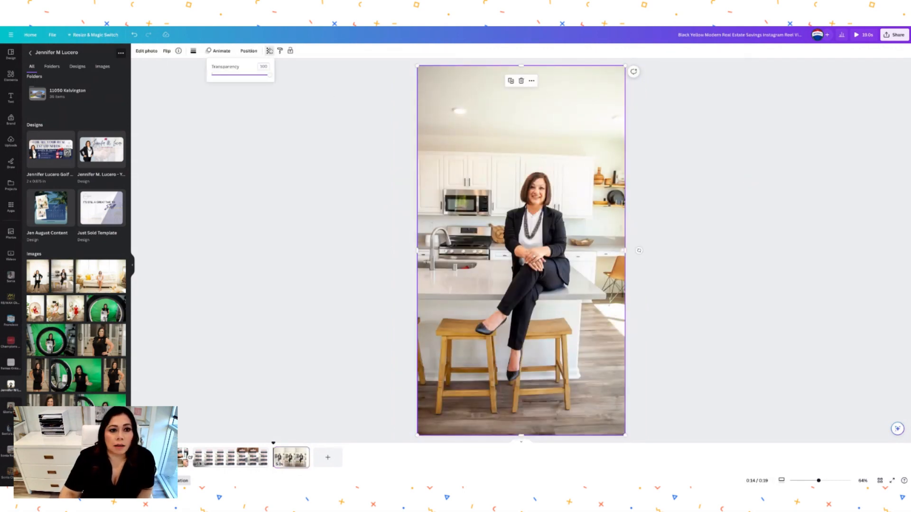
left_click_drag(269, 75, 250, 76)
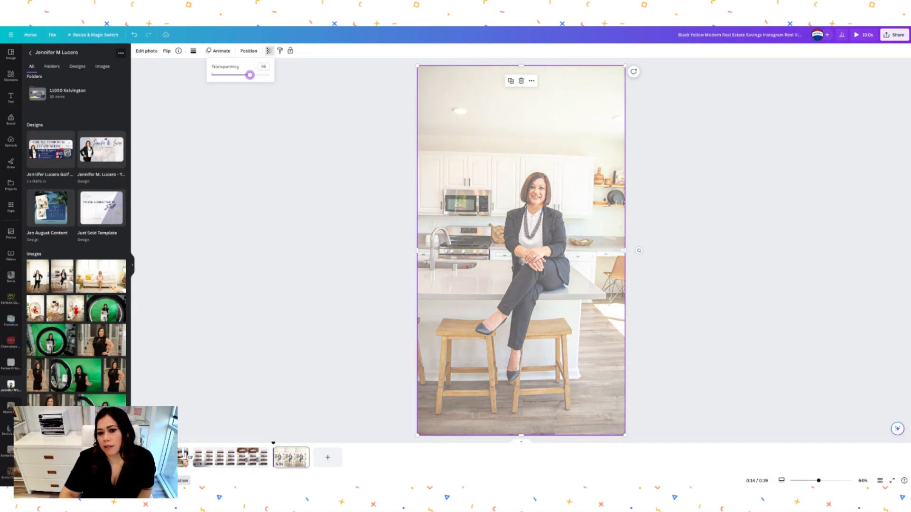
left_click(613, 148)
left_click(695, 157)
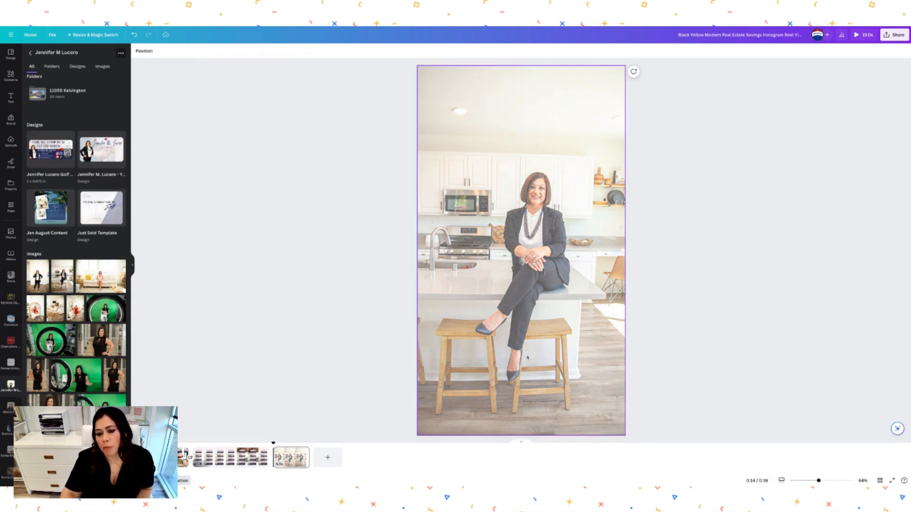
scroll(34, 401, "down", 1)
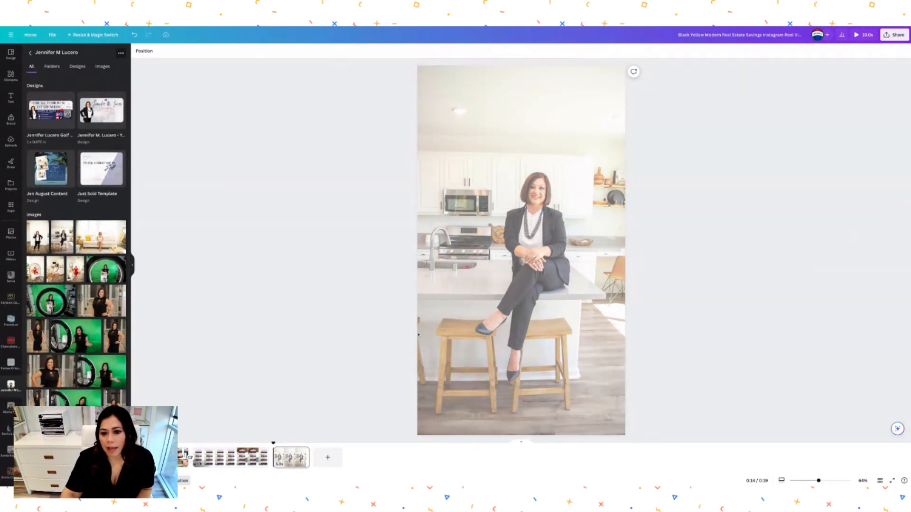
left_click(218, 458)
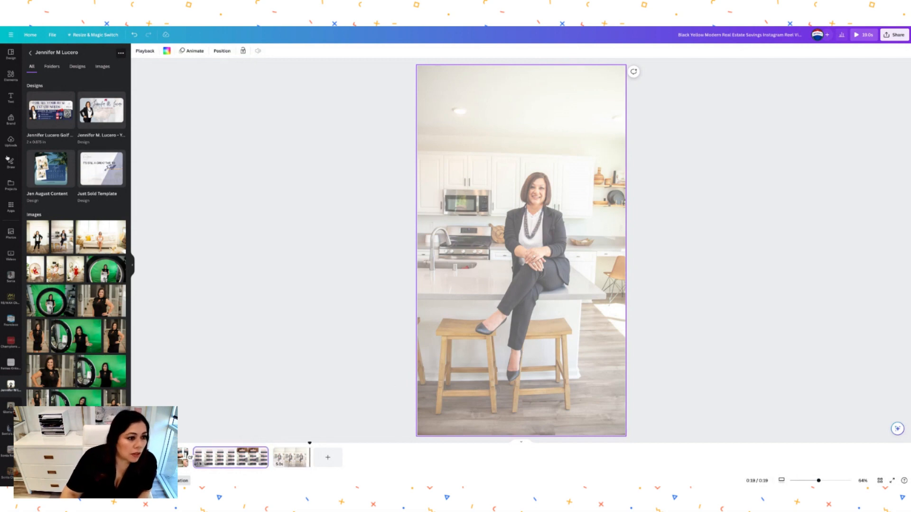
left_click(11, 97)
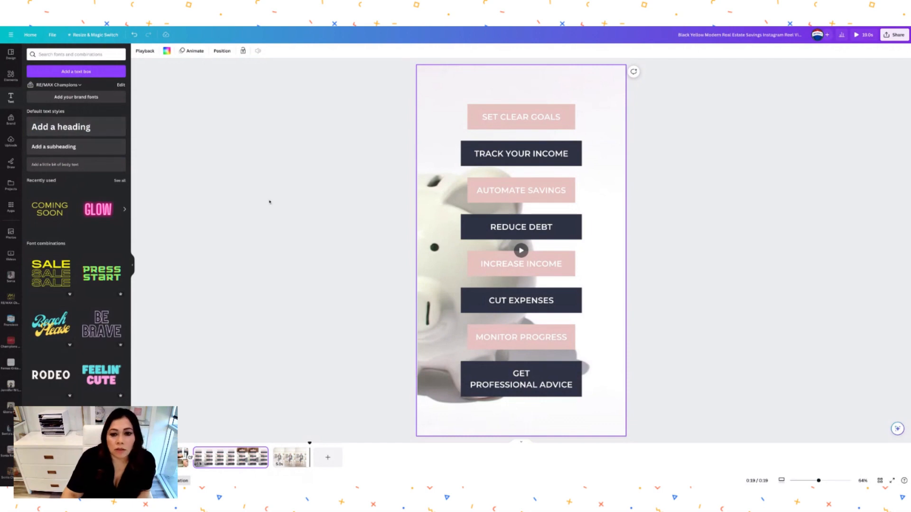
- Add the neon Sparkle text combination to the closing page and replace it with the agent's full name
left_click(289, 457)
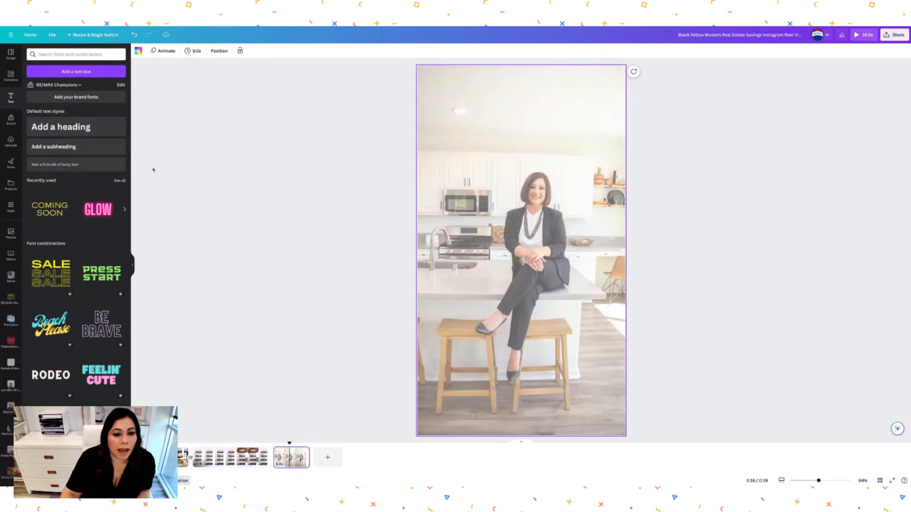
left_click(67, 166)
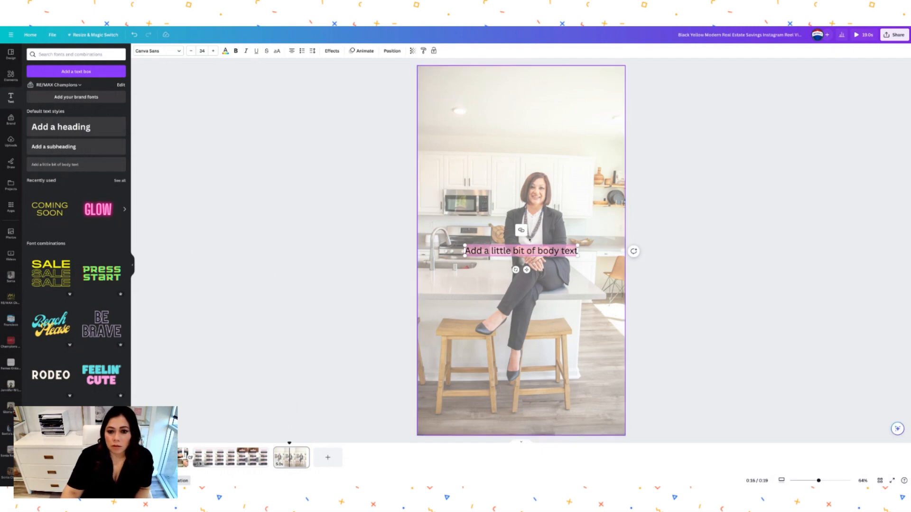
key("BackSpace")
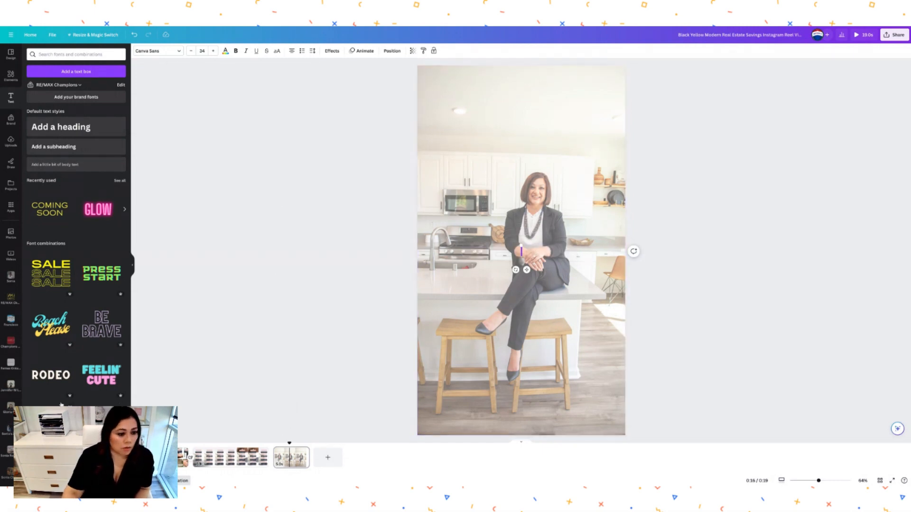
scroll(61, 405, "down", 5)
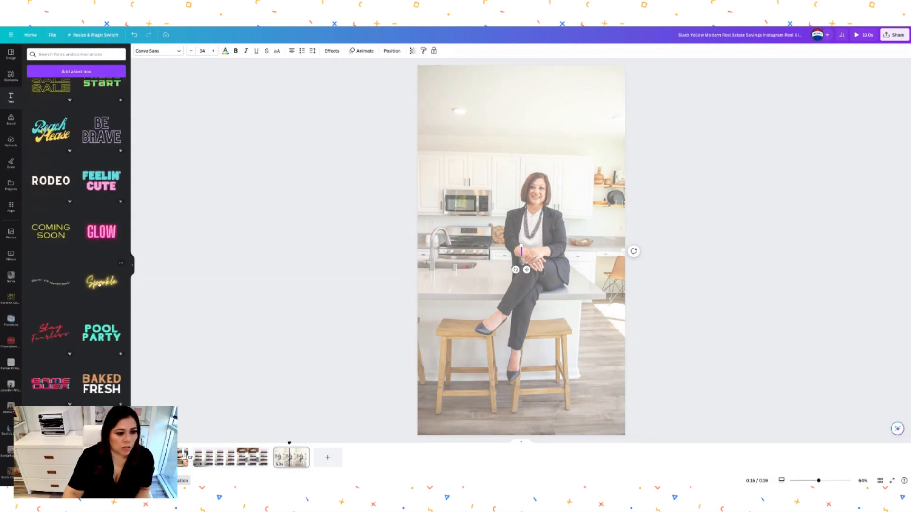
left_click(101, 282)
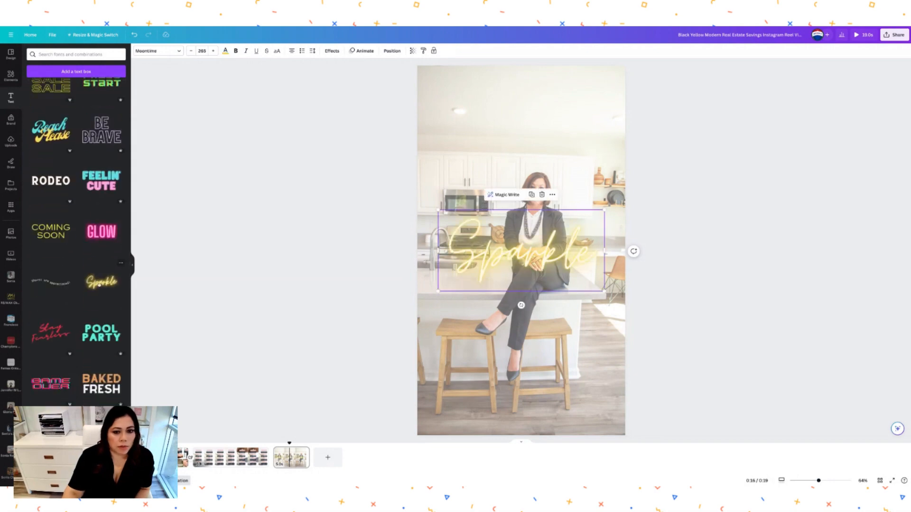
double_click(478, 251)
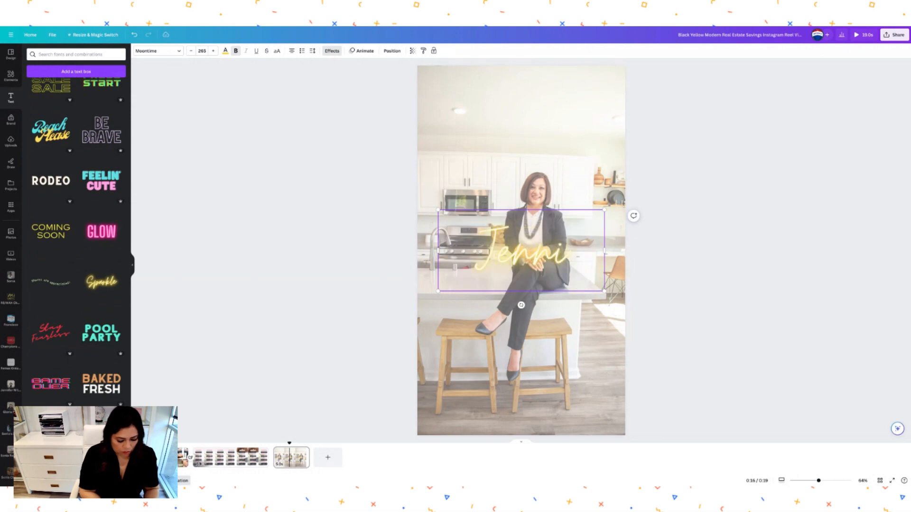
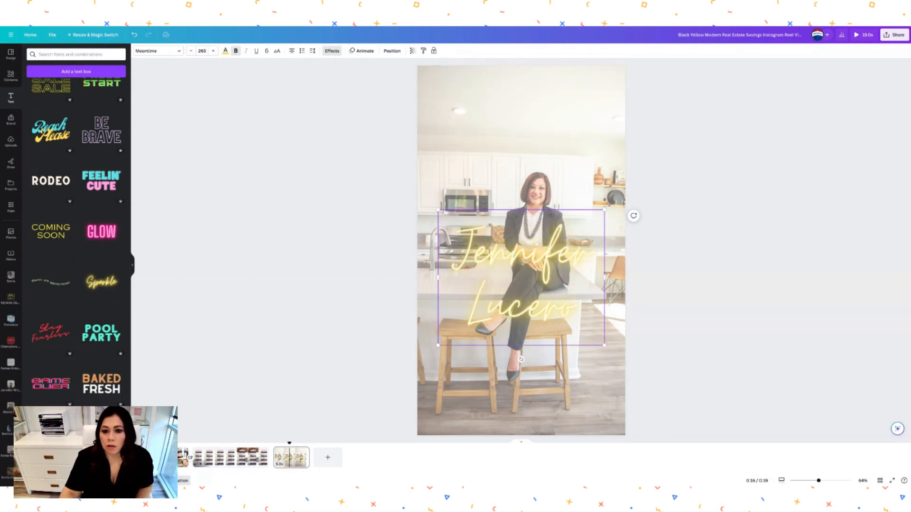
- Position the neon name across the middle of the faded kitchen photo
left_click(671, 302)
mouse_move(569, 306)
left_mouse_down()
mouse_move(562, 164)
mouse_move(569, 320)
left_mouse_up()
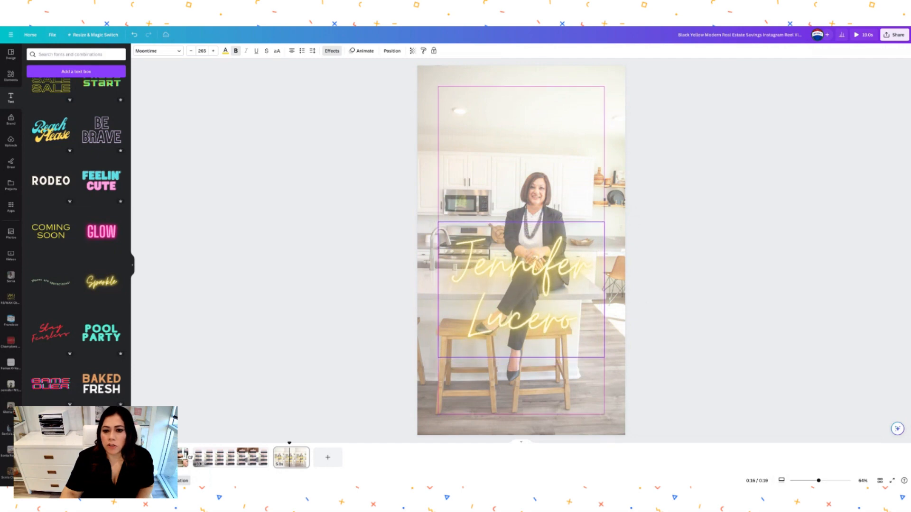
left_click(725, 282)
left_click(565, 306)
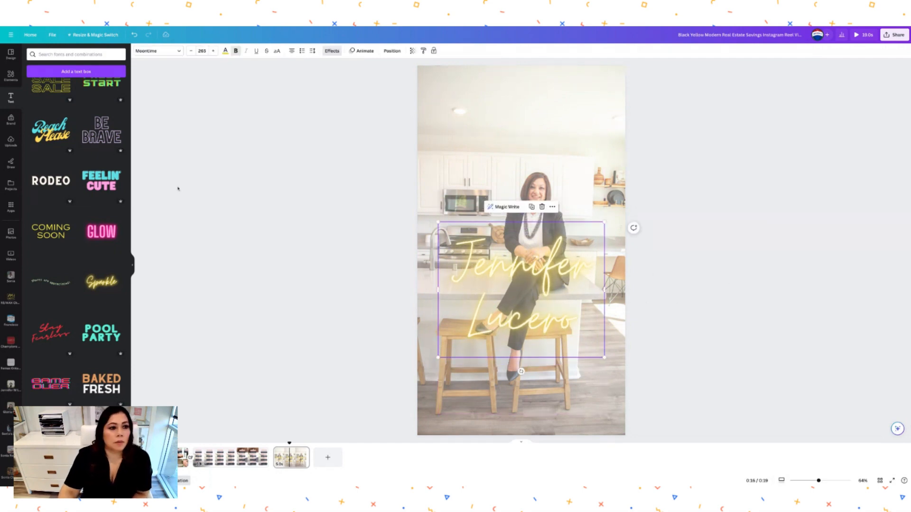
left_click(15, 296)
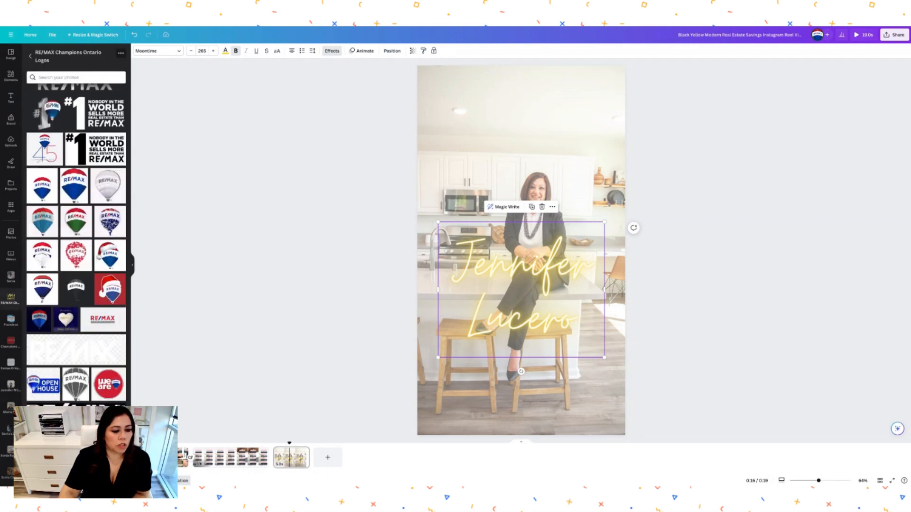
- Add the gold RE/MAX CHAMPIONS logo and drag it to the top of the closing page
left_click(76, 441)
left_click_drag(538, 233, 534, 97)
left_click(730, 175)
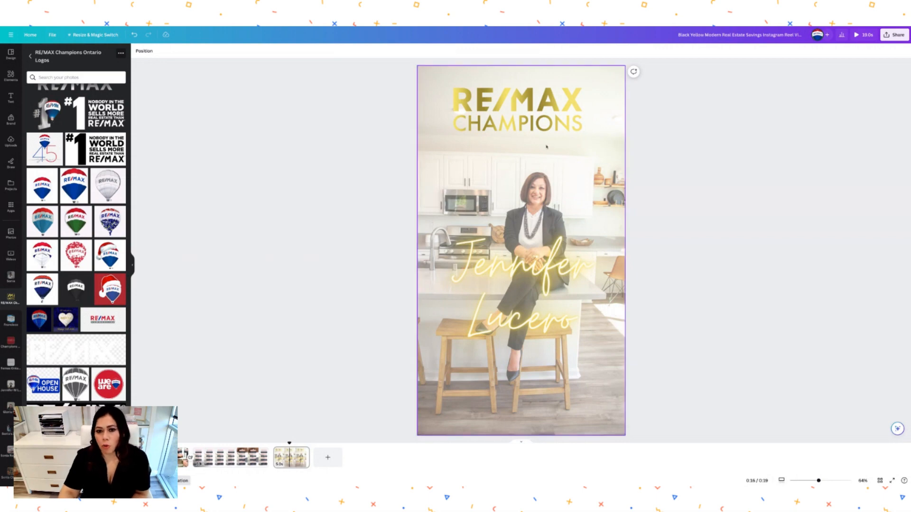
left_click(547, 126)
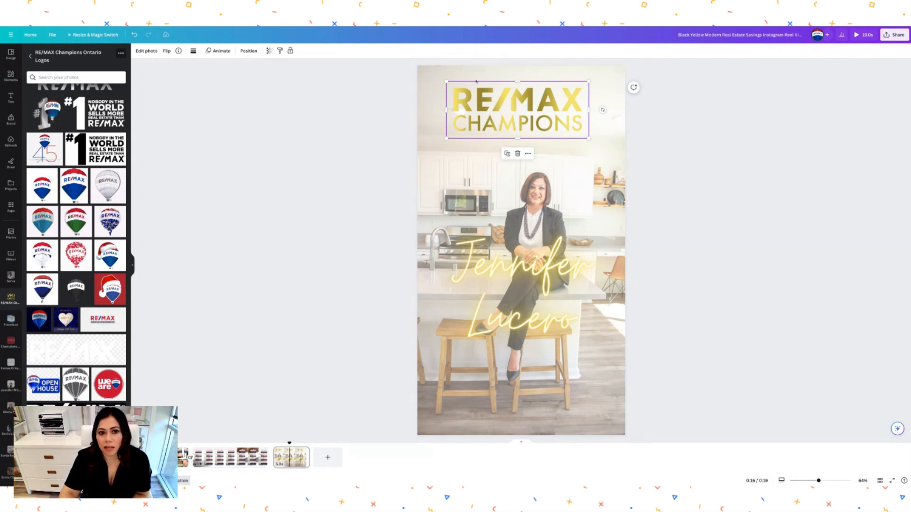
left_click(218, 51)
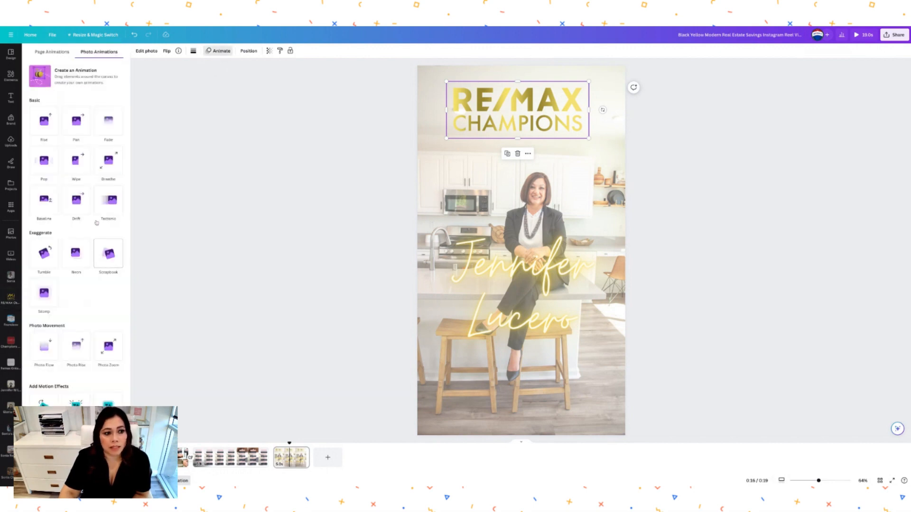
- Animate the RE/MAX logo with Neon and the name with Pulse, then show the How to Save for a House page
left_click(48, 258)
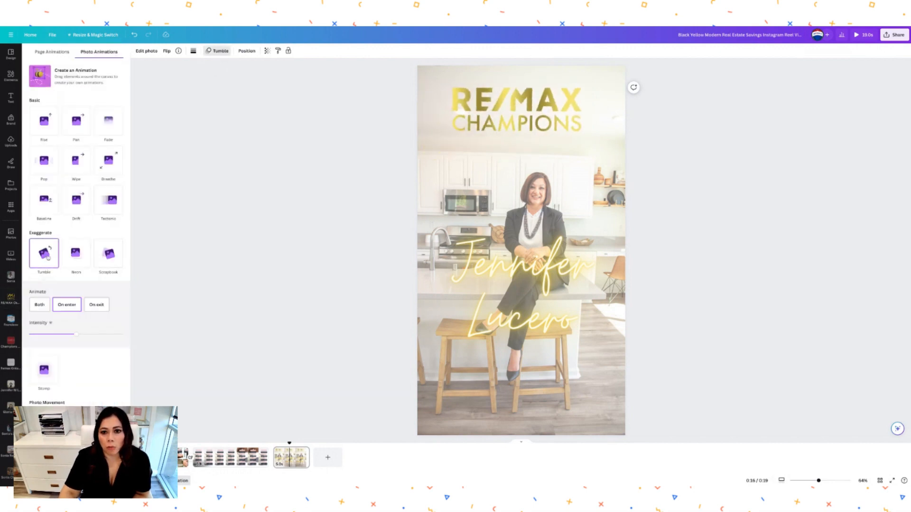
left_click(69, 264)
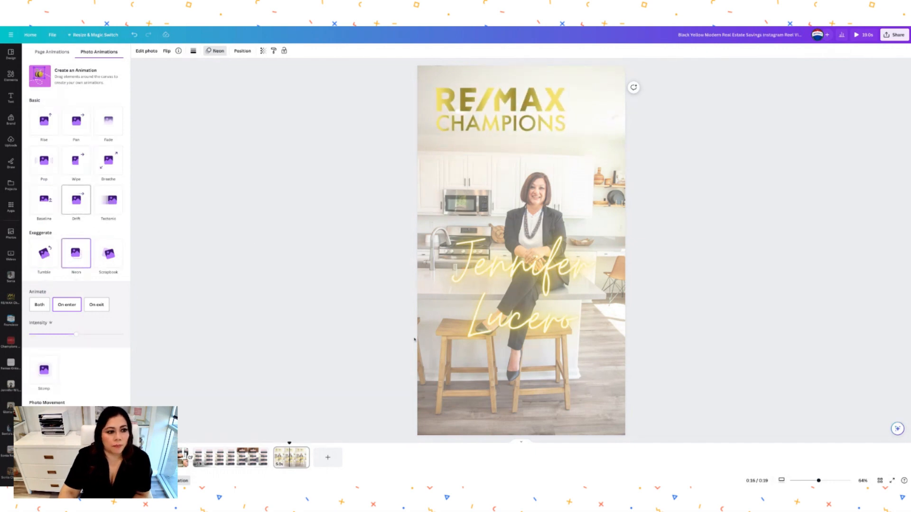
left_click(554, 294)
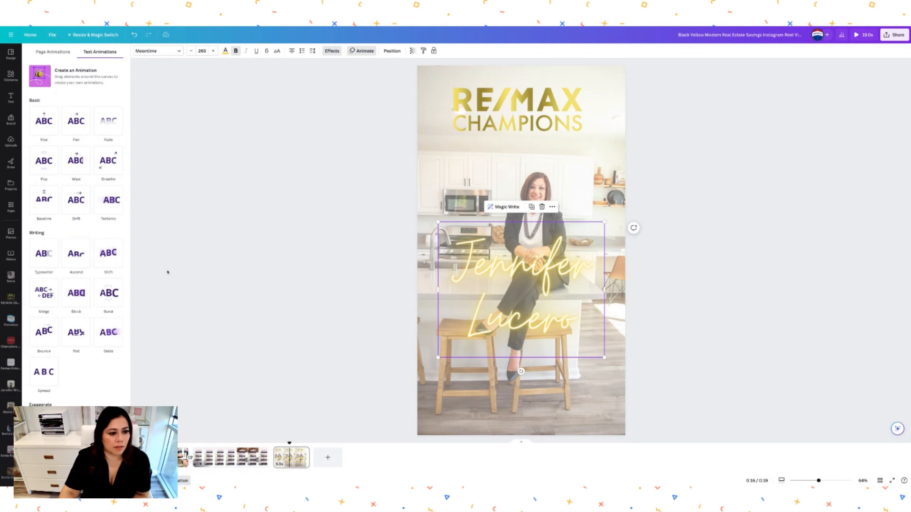
scroll(81, 384, "down", 2)
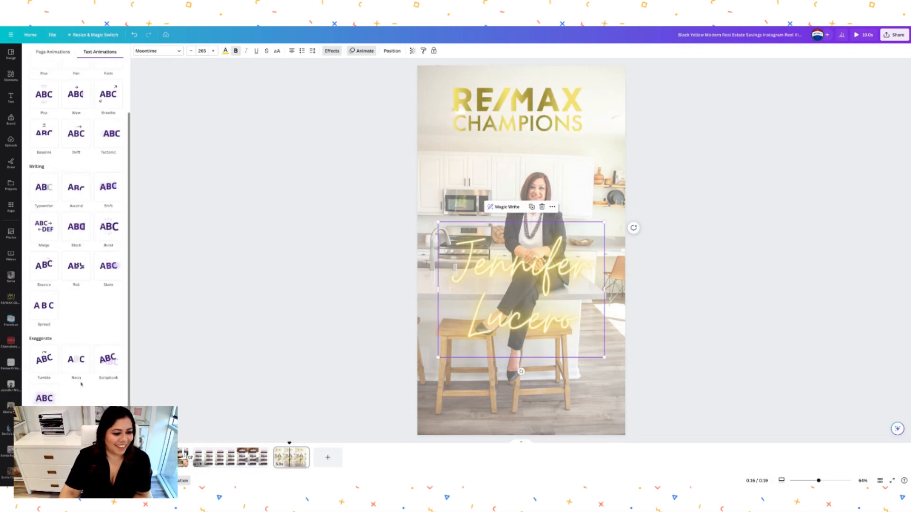
scroll(81, 384, "down", 1)
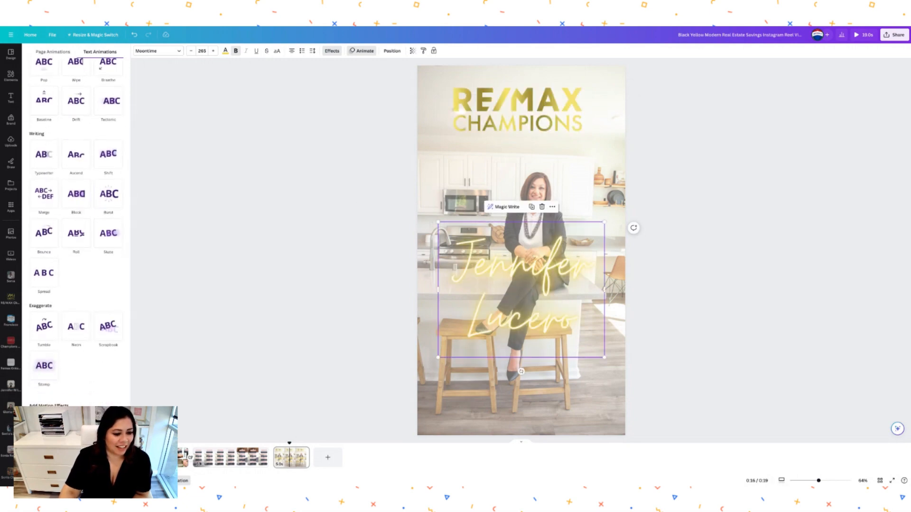
left_click(108, 424)
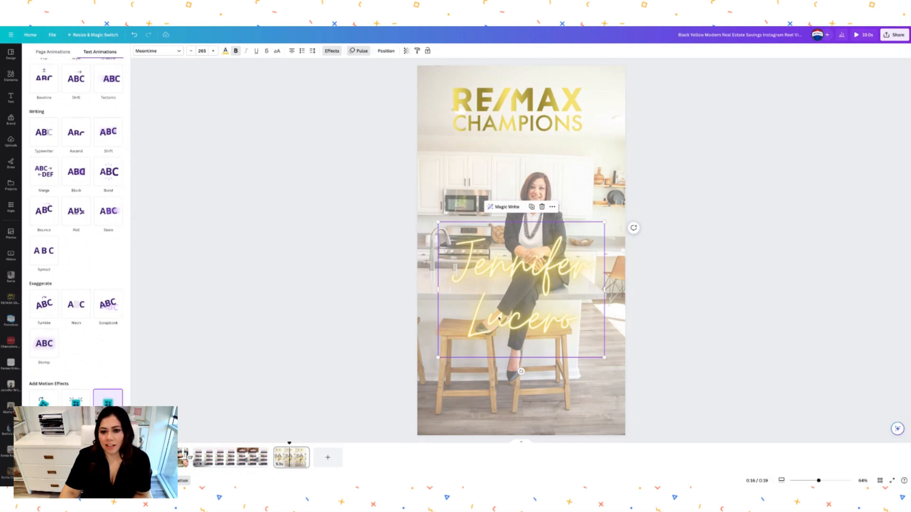
left_click(713, 242)
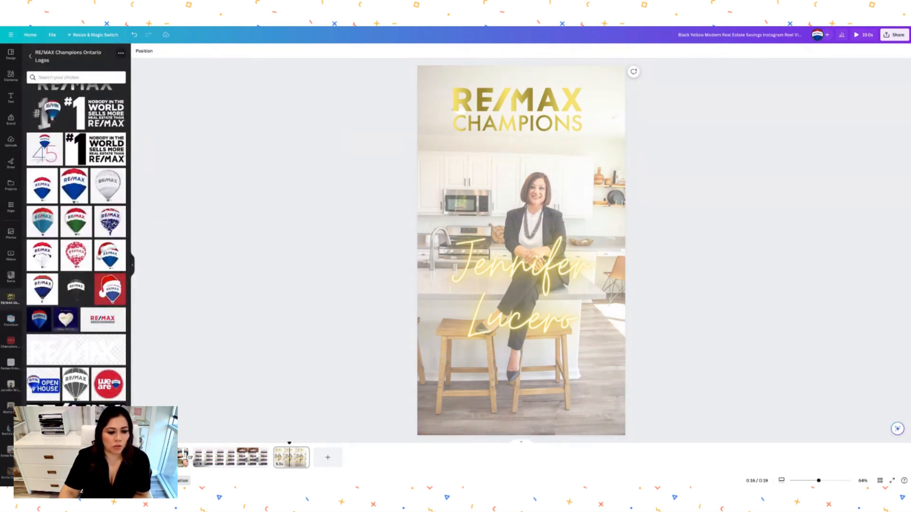
left_click(183, 457)
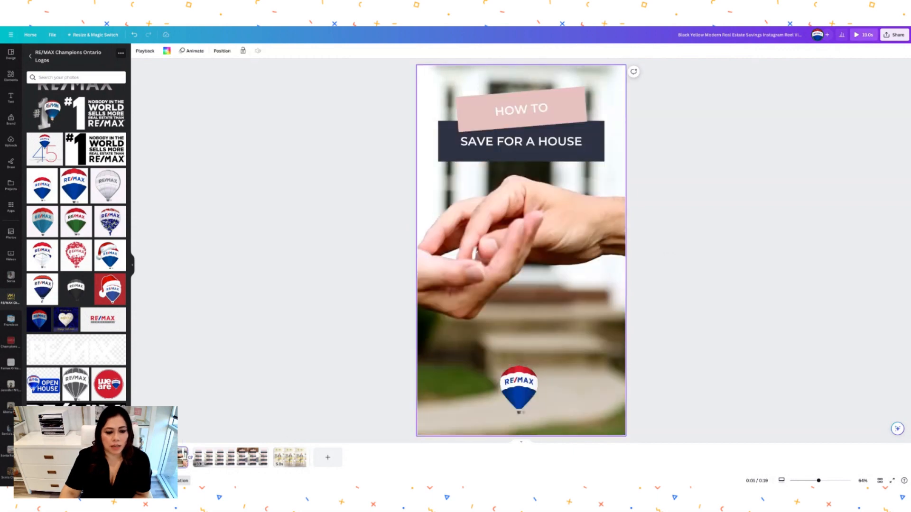